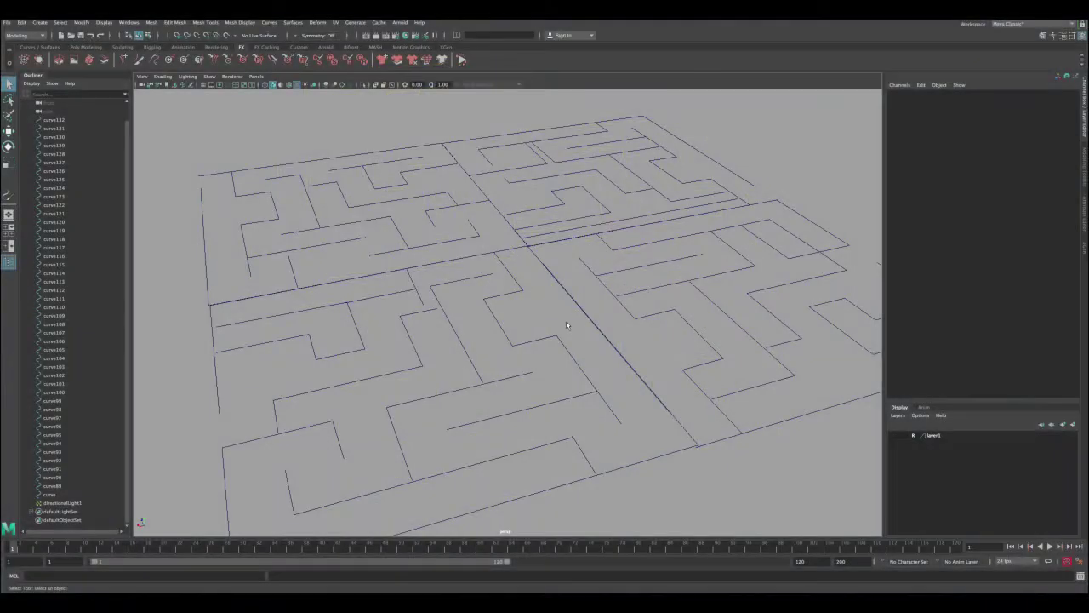
# - Select various curves of the flat maze layout to examine how it is divided into separate curves
pyautogui.click(358, 351)
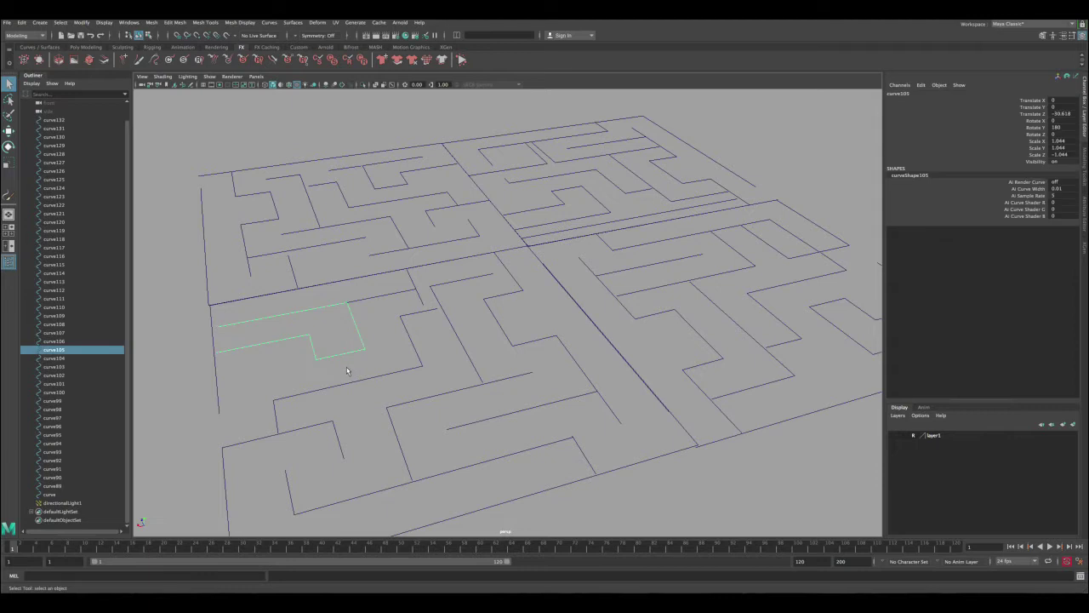
pyautogui.click(60, 487)
pyautogui.scroll(2, 90, 308)
pyautogui.keyDown('shift'); pyautogui.click(68, 137); pyautogui.keyUp('shift')
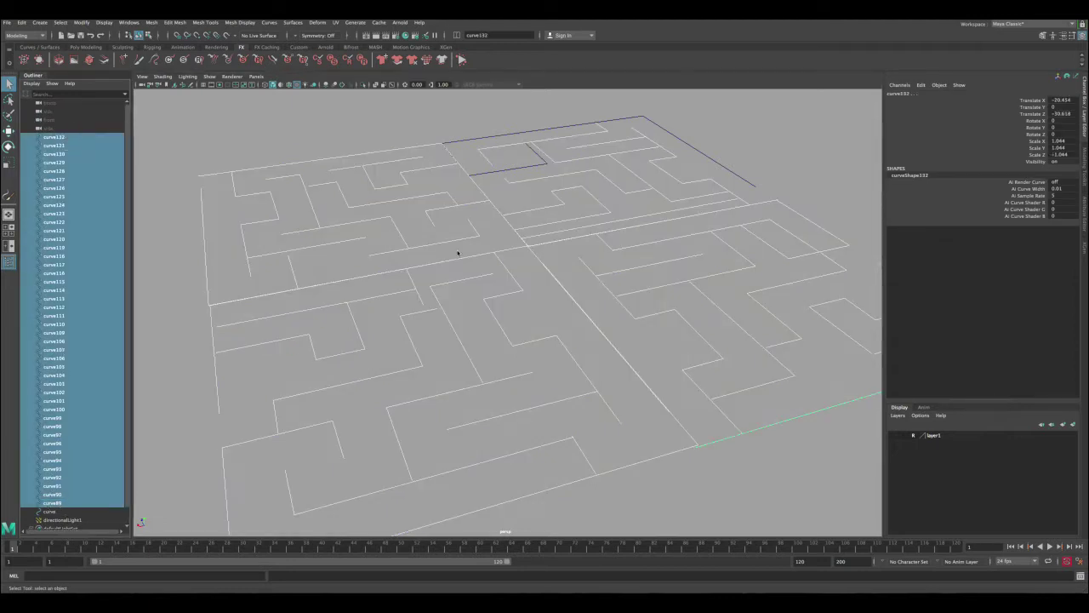
pyautogui.click(398, 220)
pyautogui.click(353, 241)
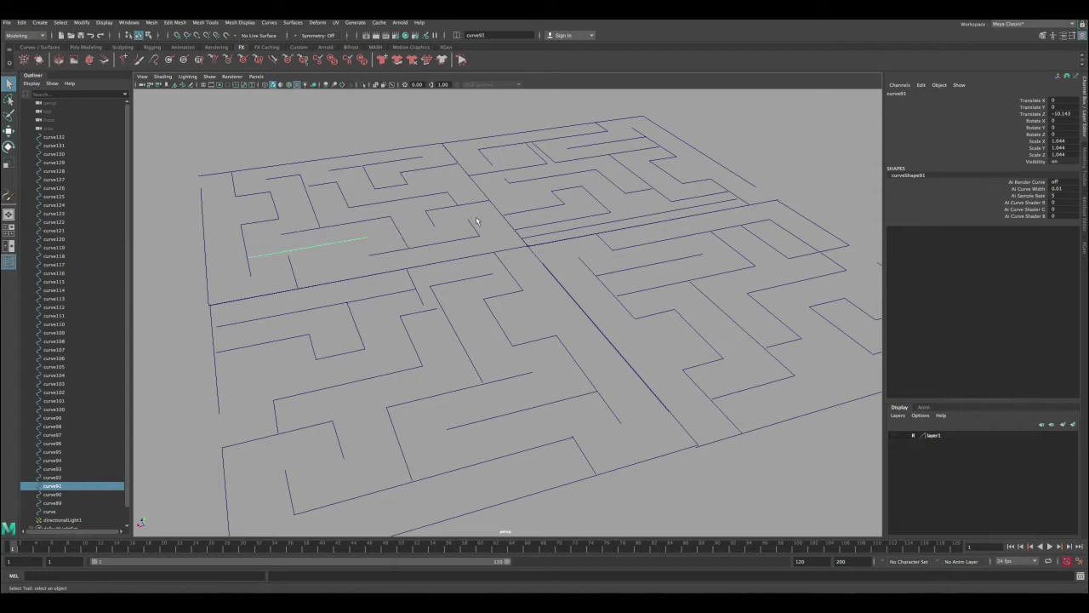
pyautogui.click(472, 180)
pyautogui.click(482, 179)
pyautogui.click(573, 309)
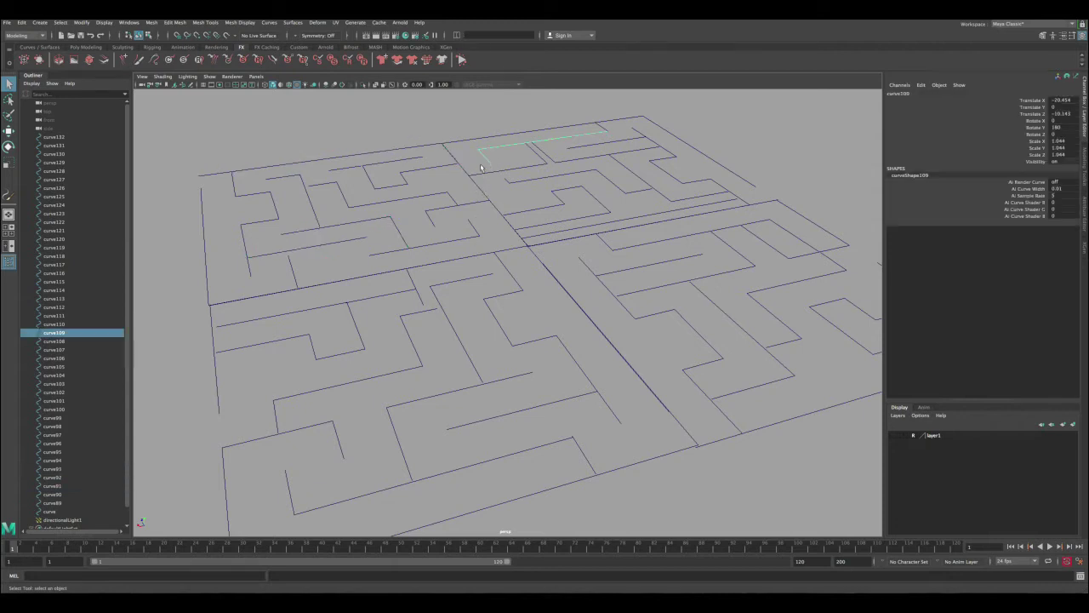
pyautogui.click(473, 368)
pyautogui.click(486, 364)
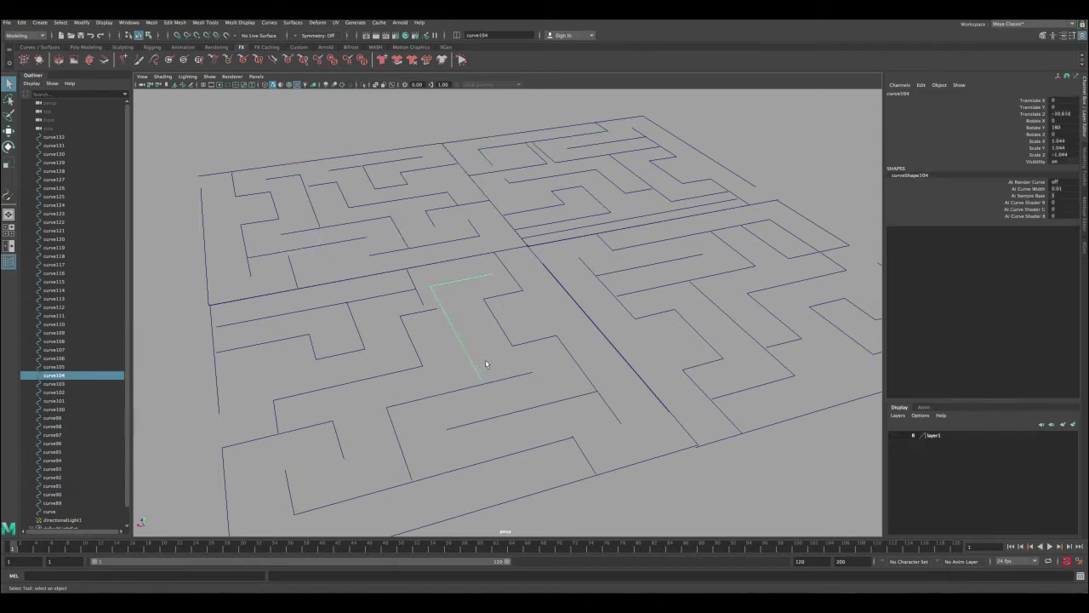
pyautogui.click(482, 415)
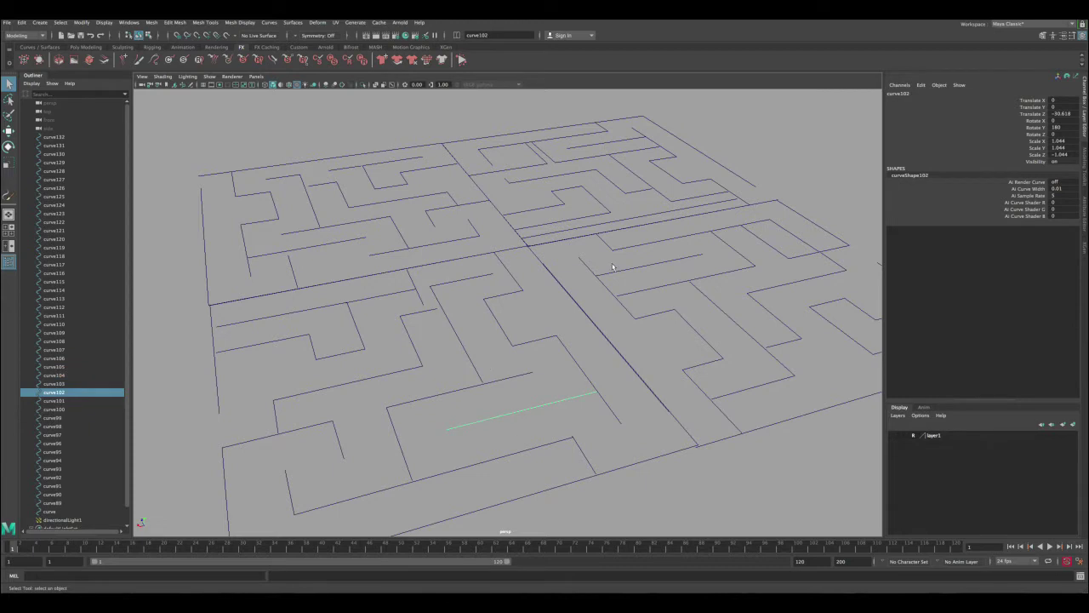
pyautogui.scroll(-2, 553, 332)
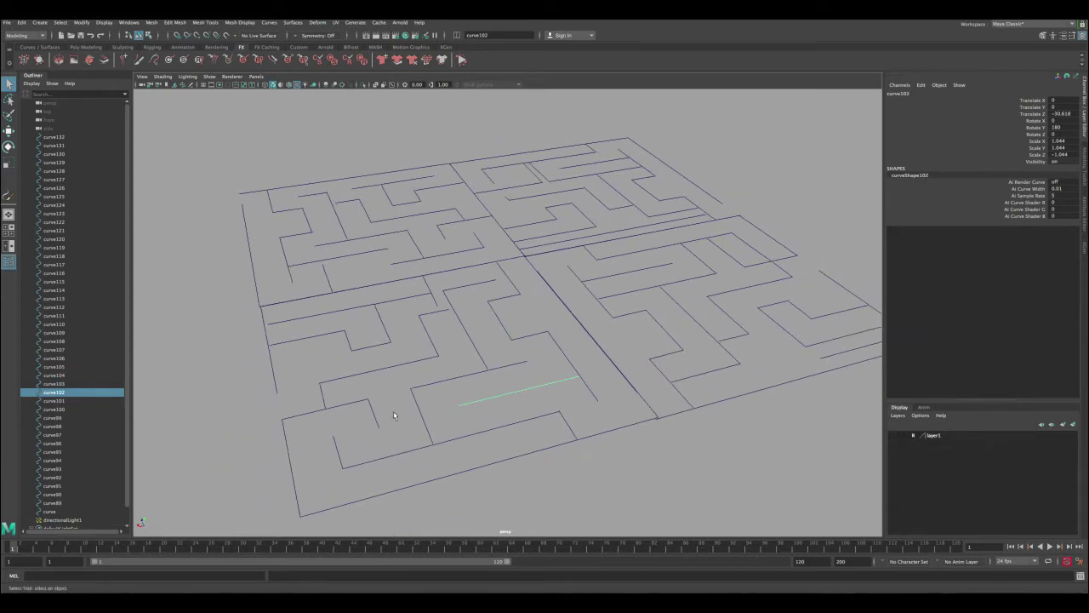
pyautogui.moveTo(418, 430); pyautogui.dragTo(416, 440)
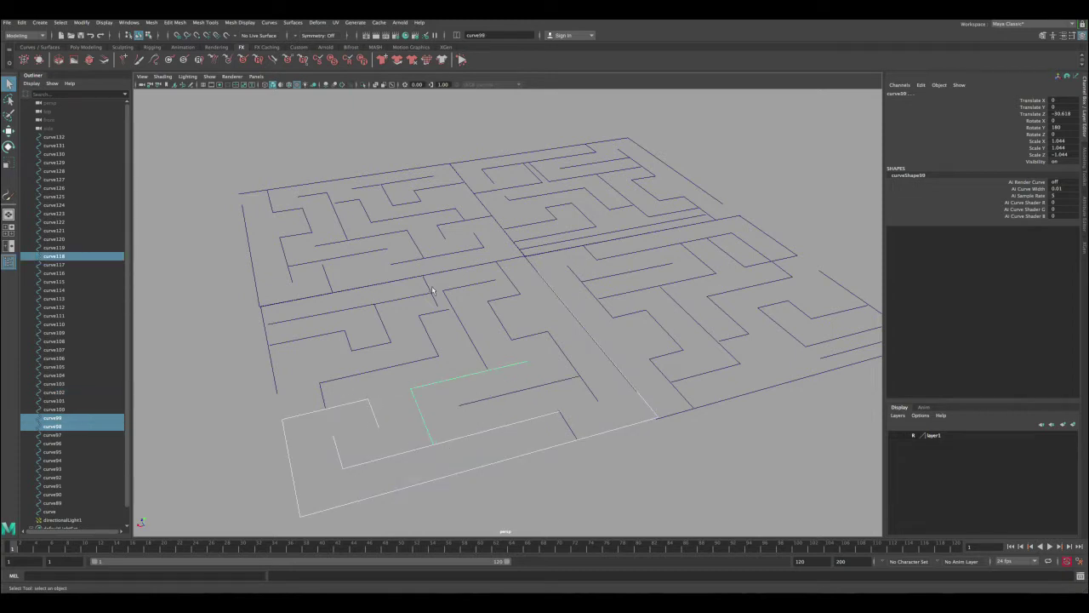
pyautogui.scroll(1, 409, 310)
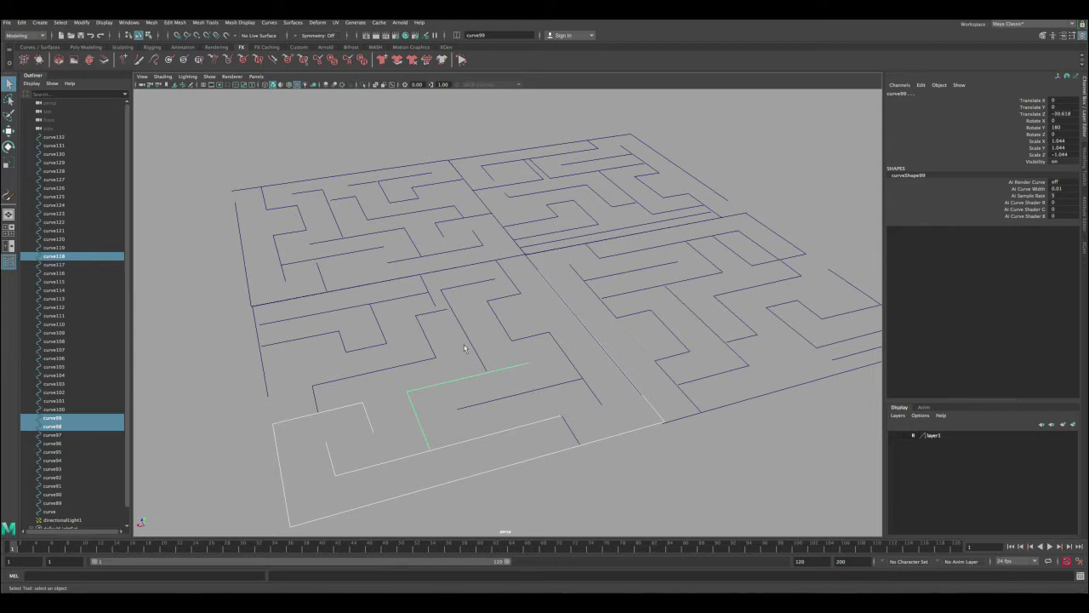
# - Select all the maze curves and, from the Modeling menu set, apply Attach Brush to Curves
pyautogui.click(267, 194)
pyautogui.press('F4')
pyautogui.keyDown('alt'); pyautogui.moveTo(269, 195); pyautogui.dragTo(881, 527); pyautogui.keyUp('alt')
pyautogui.click(25, 35)
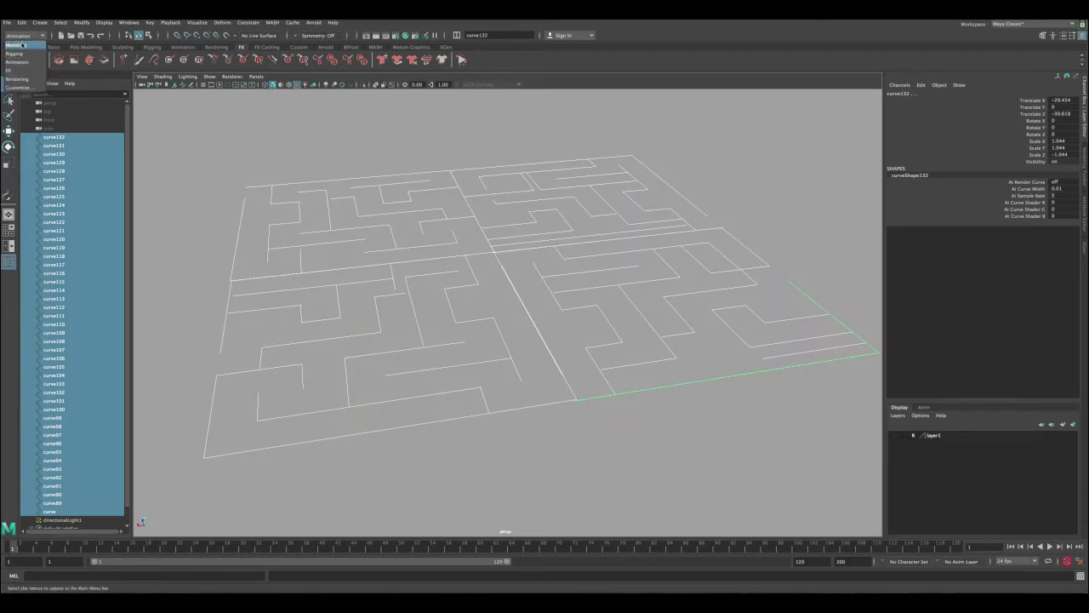
pyautogui.click(14, 45)
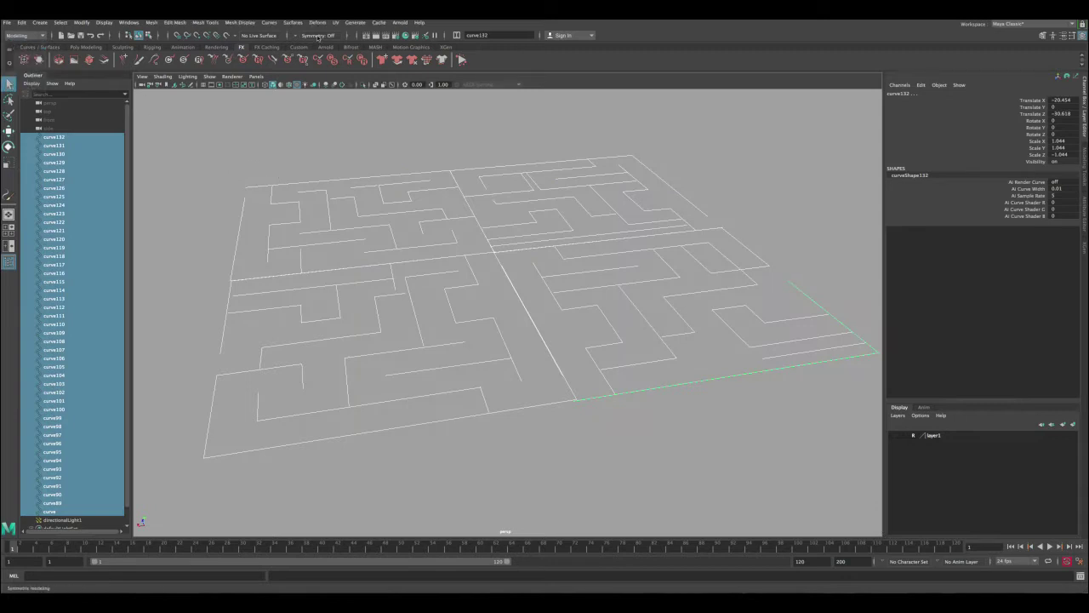
pyautogui.click(351, 24)
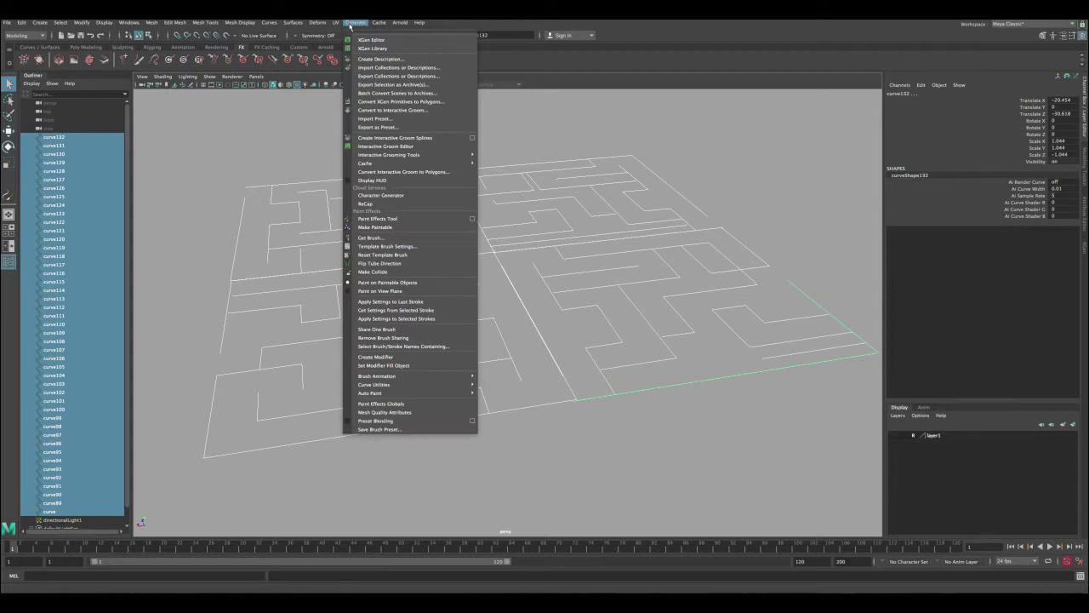
pyautogui.moveTo(386, 385)
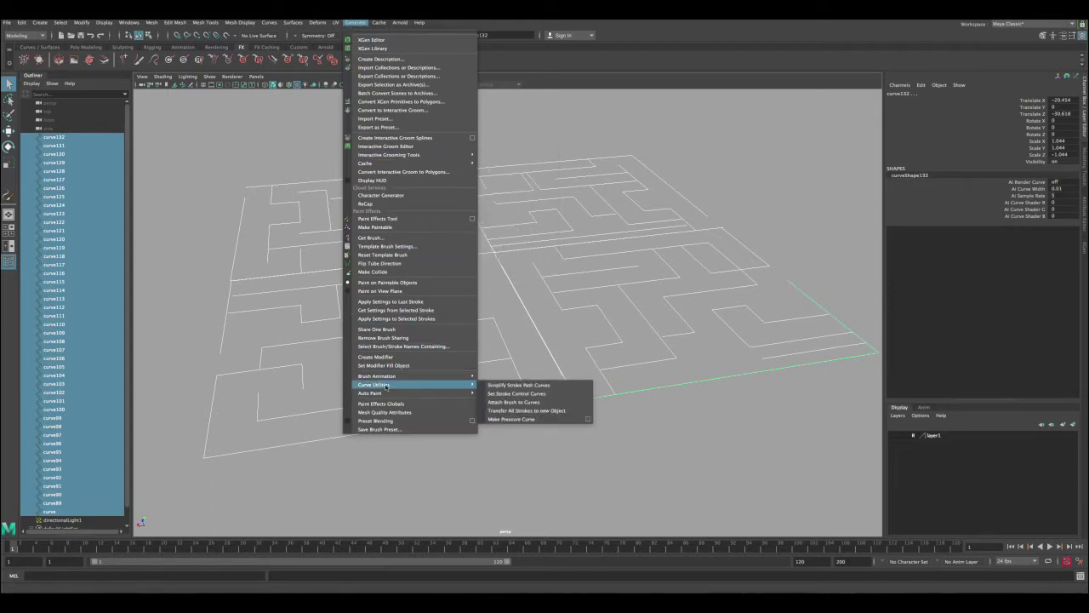
pyautogui.click(511, 403)
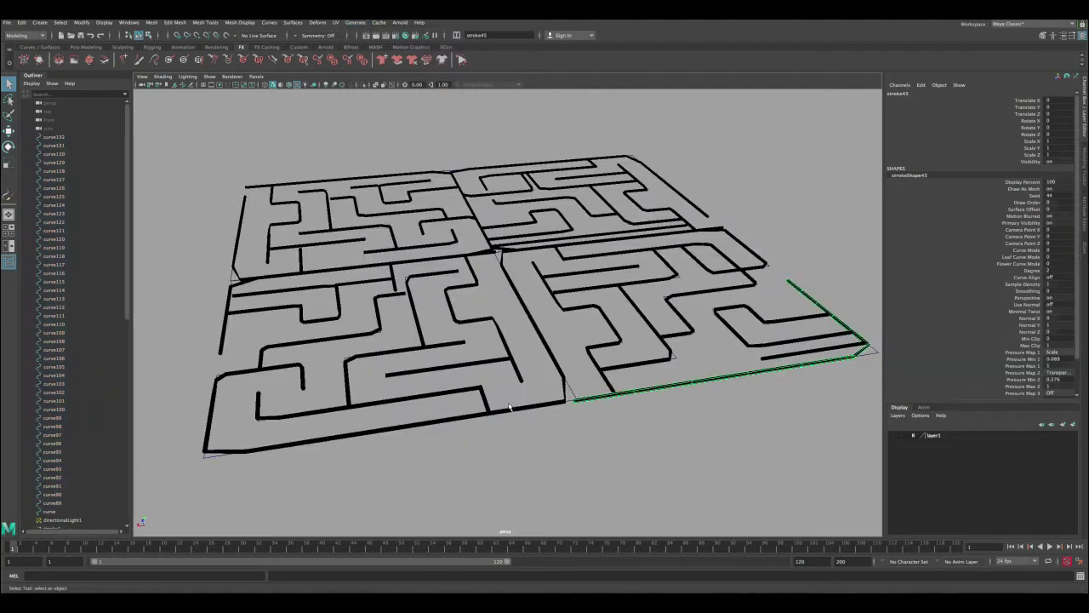
# - Inspect the brush strokes covering the maze and select stroke1 through stroke45 in the Outliner
pyautogui.keyDown('alt'); pyautogui.moveTo(261, 244); pyautogui.dragTo(294, 243); pyautogui.keyUp('alt')
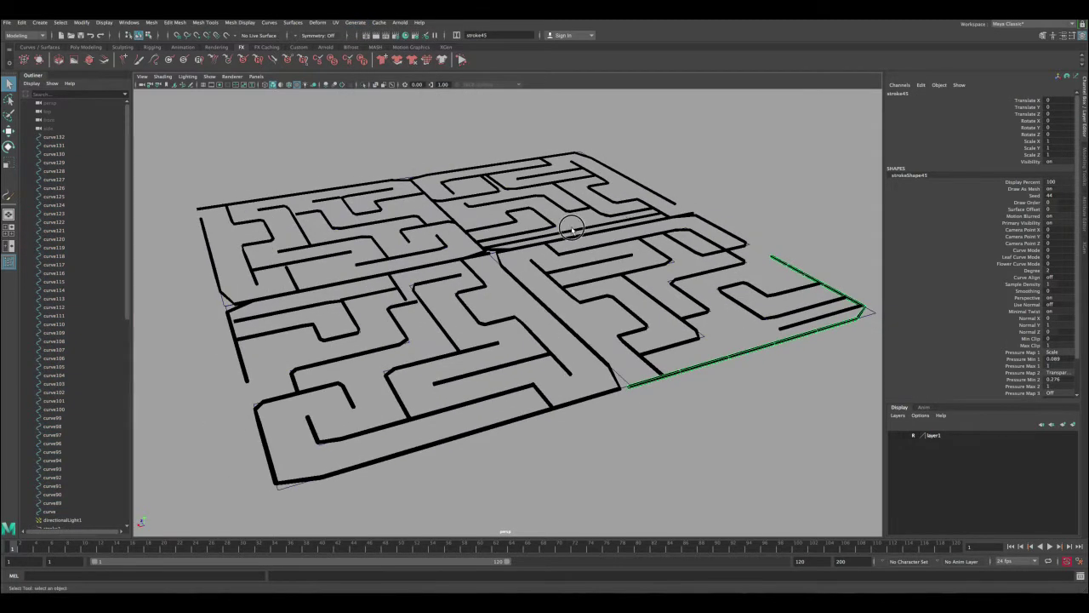
pyautogui.keyDown('alt'); pyautogui.moveTo(573, 231); pyautogui.dragTo(583, 239); pyautogui.keyUp('alt')
pyautogui.keyDown('alt'); pyautogui.moveTo(377, 359); pyautogui.dragTo(472, 272, button='middle'); pyautogui.keyUp('alt')
pyautogui.keyDown('alt'); pyautogui.moveTo(472, 272); pyautogui.dragTo(445, 335, button='right'); pyautogui.keyUp('alt')
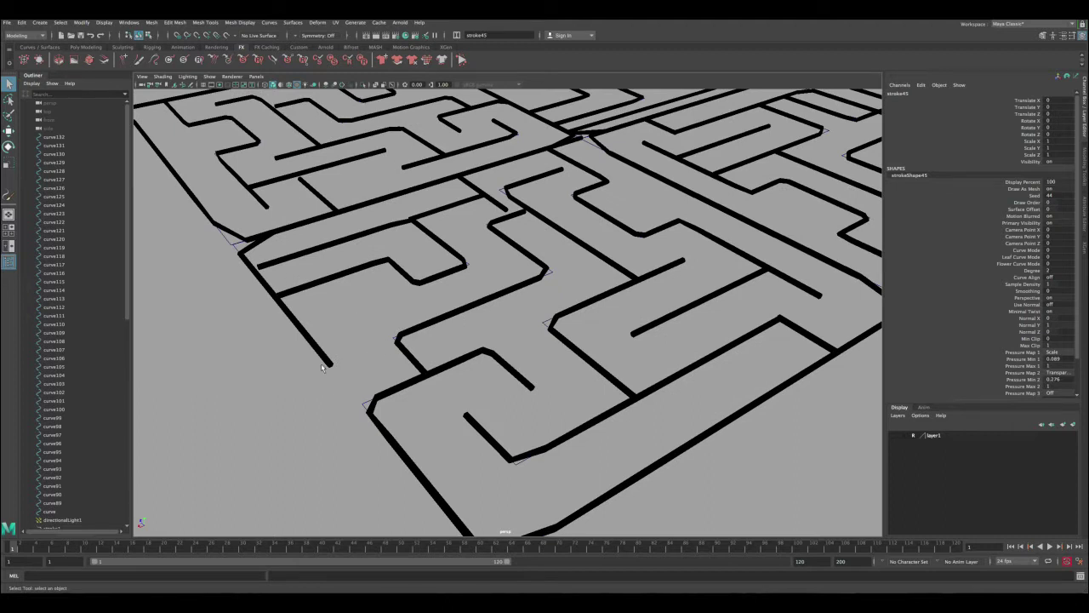
pyautogui.moveTo(127, 301); pyautogui.dragTo(129, 499)
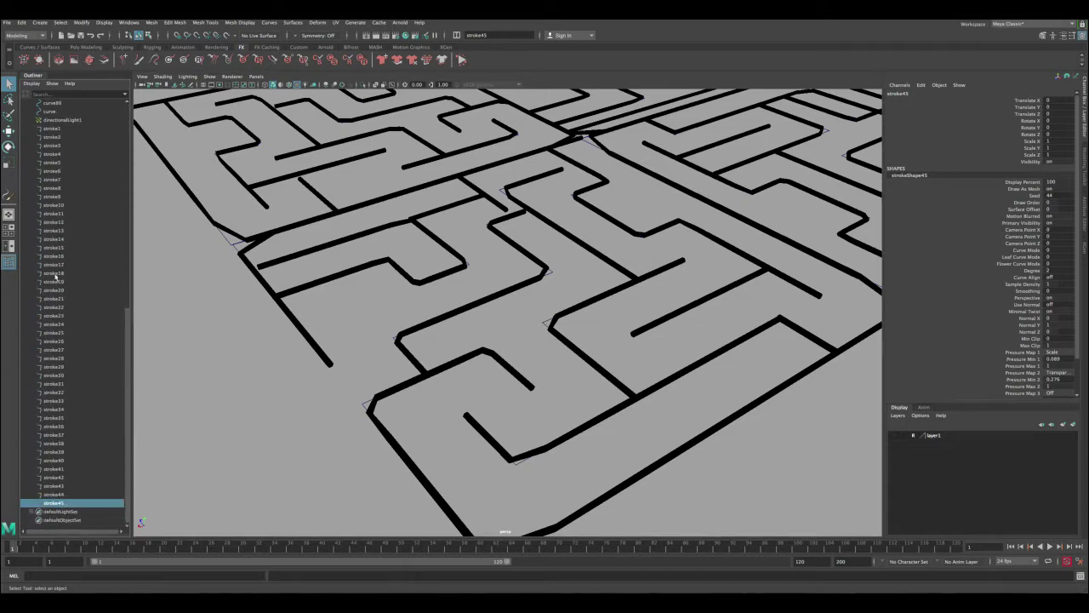
pyautogui.keyDown('shift'); pyautogui.click(65, 128); pyautogui.keyUp('shift')
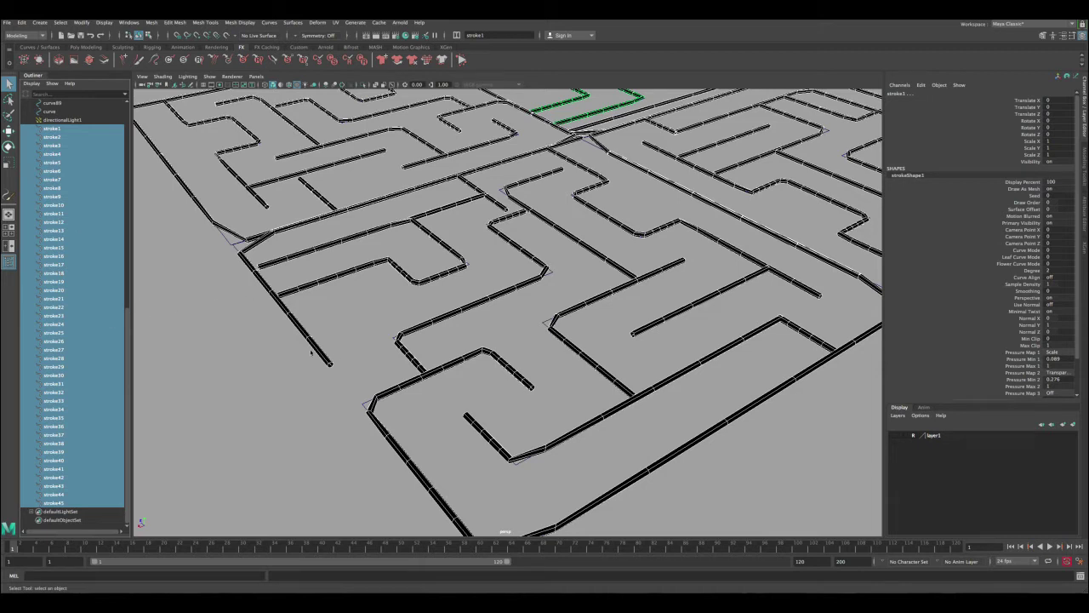
# - Select only stroke26, the outer-edge stroke ending at the maze's gap, and show its brush27 attributes
pyautogui.click(325, 357)
pyautogui.moveTo(325, 358)
pyautogui.keyDown('alt'); pyautogui.mouseDown()
pyautogui.moveTo(314, 356)
pyautogui.moveTo(301, 288)
pyautogui.mouseUp(); pyautogui.keyUp('alt')
pyautogui.keyDown('alt'); pyautogui.moveTo(302, 288); pyautogui.dragTo(359, 277, button='right'); pyautogui.keyUp('alt')
pyautogui.scroll(3, 359, 275)
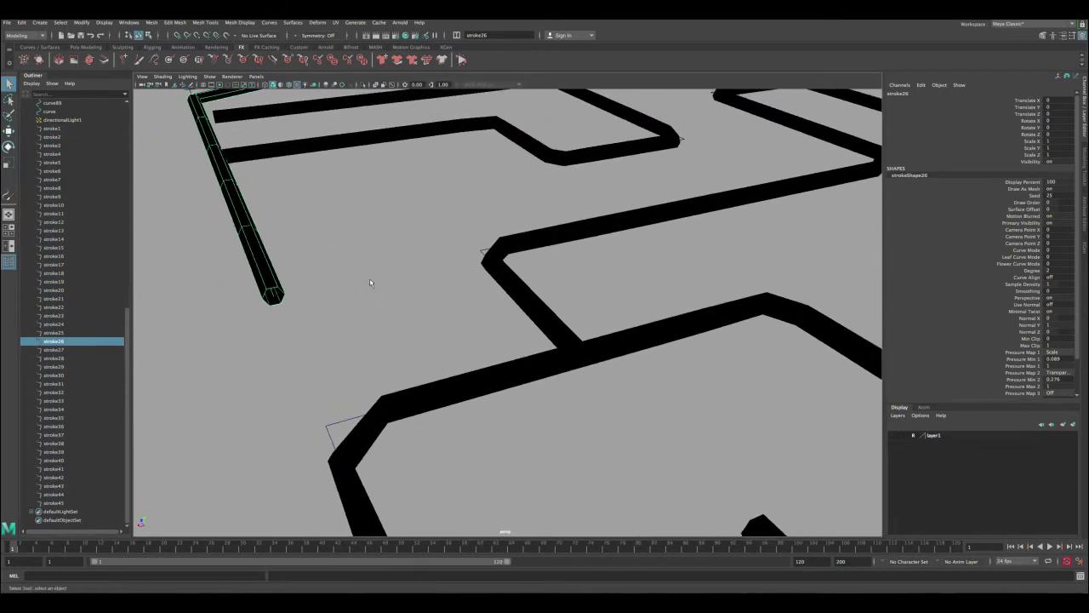
pyautogui.hotkey('ctrl', 'a')
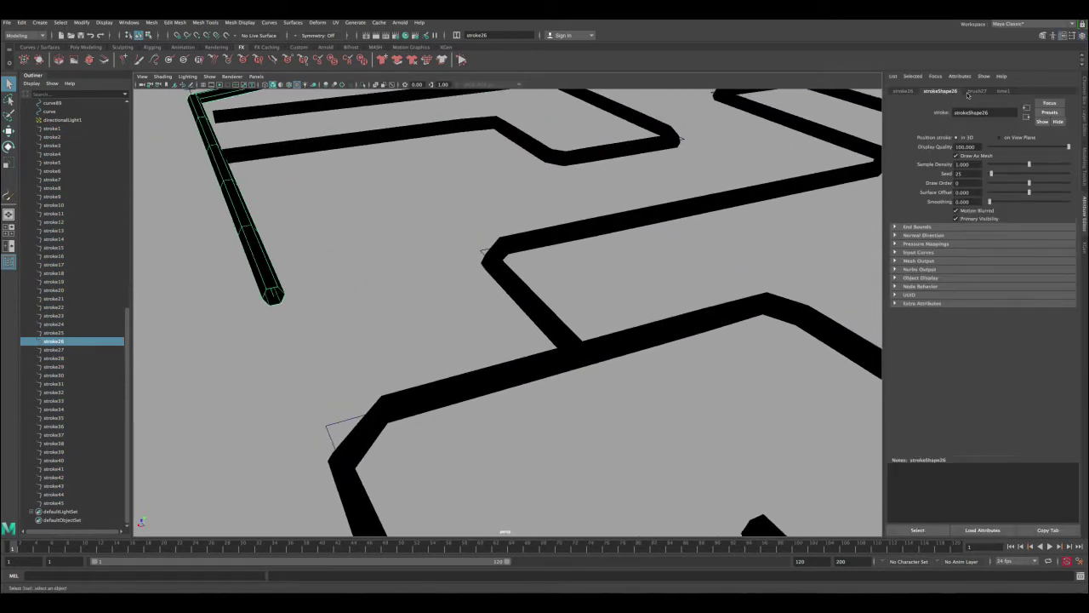
pyautogui.click(985, 92)
pyautogui.keyDown('alt'); pyautogui.moveTo(783, 153); pyautogui.dragTo(838, 268, button='middle'); pyautogui.keyUp('alt')
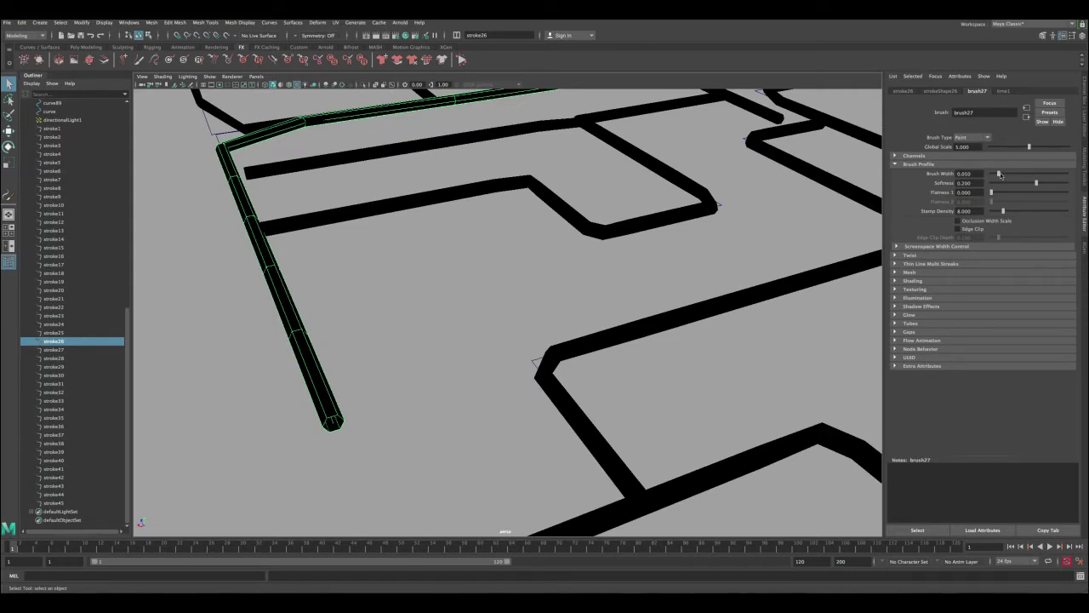
# - Try a larger Brush Width and a Global Scale of 10 on brush27, undoing each change
pyautogui.moveTo(1000, 176)
pyautogui.mouseDown()
pyautogui.moveTo(1026, 175)
pyautogui.moveTo(1005, 174)
pyautogui.moveTo(1021, 174)
pyautogui.moveTo(1045, 147)
pyautogui.moveTo(1084, 152)
pyautogui.mouseUp()
pyautogui.hotkey('ctrl', 'z')
pyautogui.hotkey('ctrl', 'z')
pyautogui.moveTo(1028, 146); pyautogui.dragTo(1079, 149)
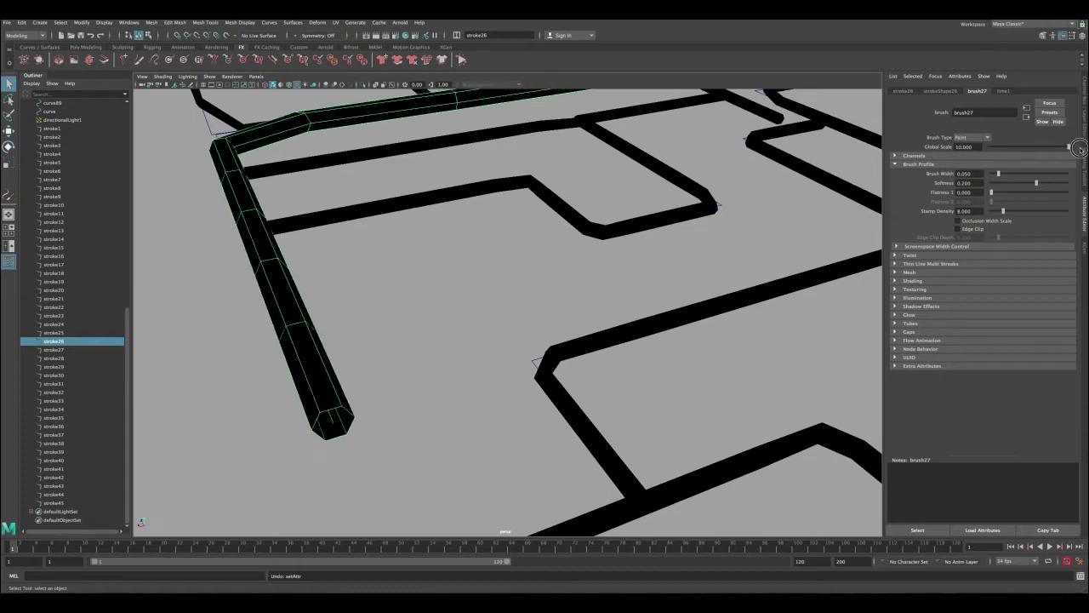
pyautogui.hotkey('ctrl', 'z')
# - Try a Global Scale of 100 on brush27, check the stroke against the whole maze, and undo it
pyautogui.moveTo(974, 147); pyautogui.dragTo(940, 146)
pyautogui.write('1')
pyautogui.press('Return')
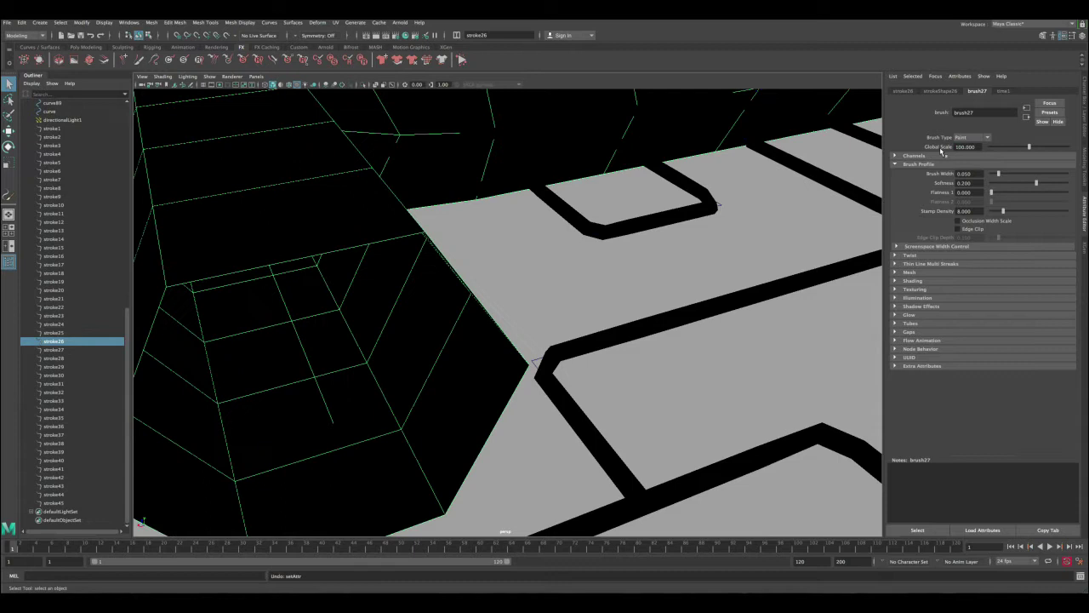
pyautogui.scroll(-10, 457, 306)
pyautogui.keyDown('alt'); pyautogui.moveTo(439, 280); pyautogui.dragTo(434, 270); pyautogui.keyUp('alt')
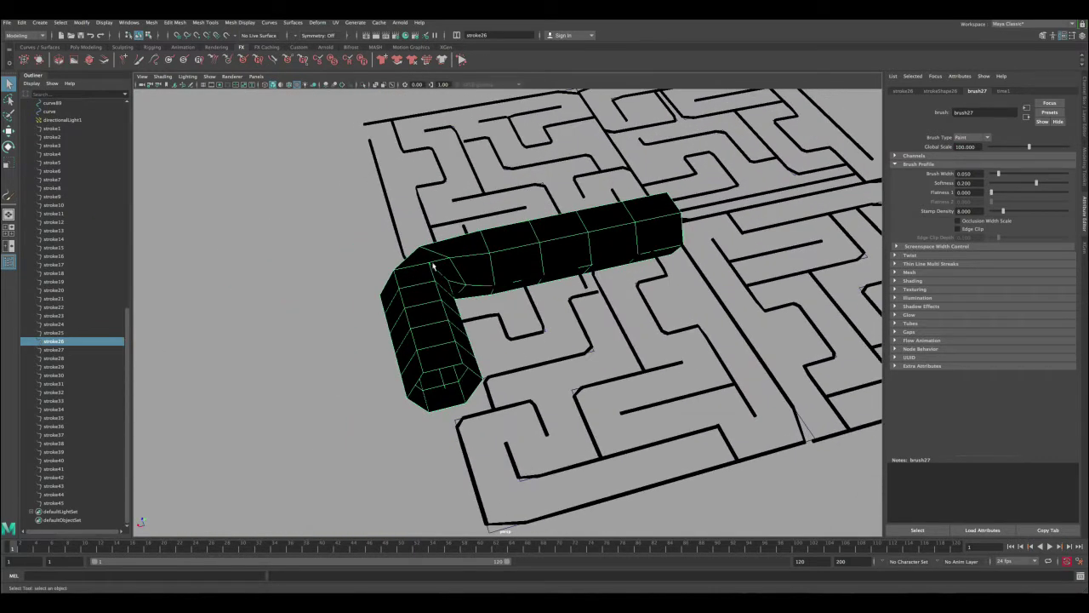
pyautogui.hotkey('ctrl', 'z')
# - Expand brush27's Mesh settings, try 30 Tube Sections on the stroke, and set Tube Sections to 4
pyautogui.keyDown('alt'); pyautogui.moveTo(464, 221); pyautogui.dragTo(620, 380, button='right'); pyautogui.keyUp('alt')
pyautogui.keyDown('alt'); pyautogui.moveTo(536, 294); pyautogui.dragTo(537, 290); pyautogui.keyUp('alt')
pyautogui.keyDown('alt'); pyautogui.moveTo(537, 290); pyautogui.dragTo(504, 239, button='right'); pyautogui.keyUp('alt')
pyautogui.keyDown('alt'); pyautogui.moveTo(504, 239); pyautogui.dragTo(506, 233); pyautogui.keyUp('alt')
pyautogui.scroll(-3, 418, 304)
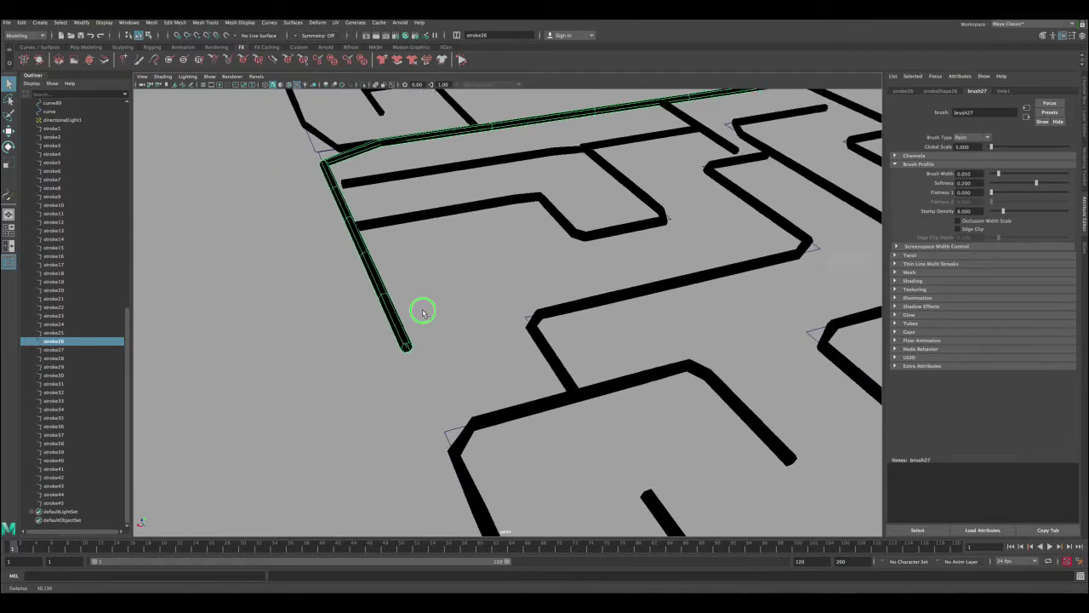
pyautogui.scroll(4, 440, 332)
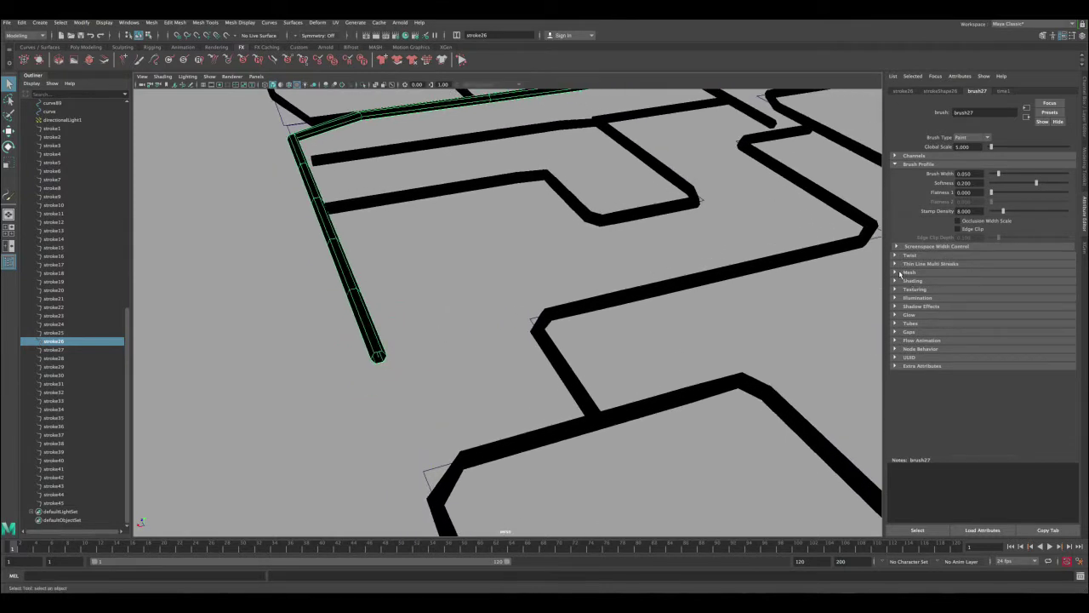
pyautogui.click(901, 273)
pyautogui.scroll(4, 372, 285)
pyautogui.scroll(2, 456, 306)
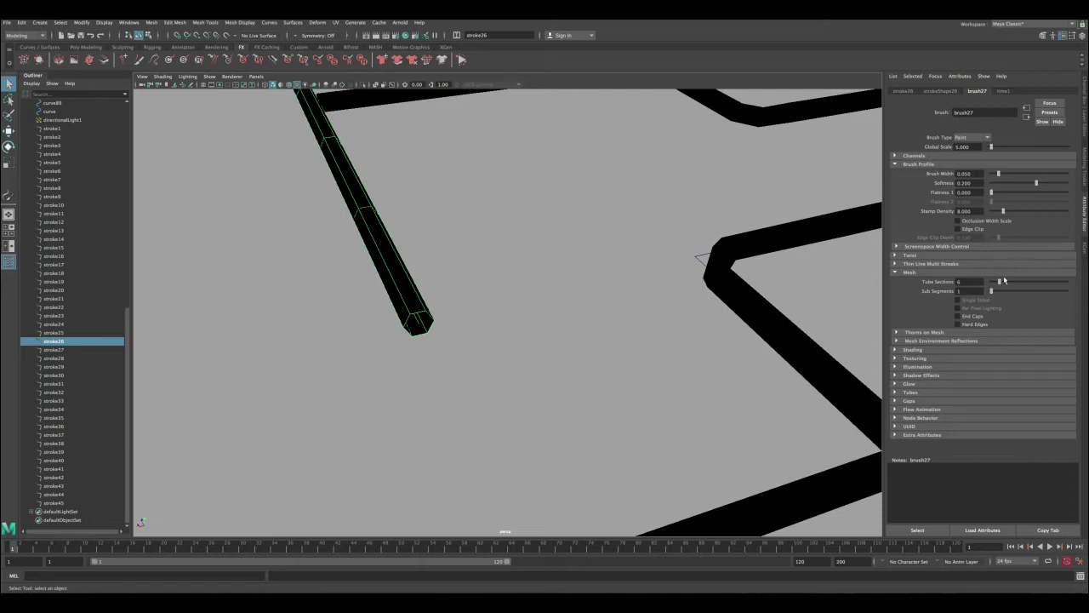
pyautogui.moveTo(1000, 284)
pyautogui.mouseDown()
pyautogui.moveTo(972, 285)
pyautogui.moveTo(1067, 283)
pyautogui.mouseUp()
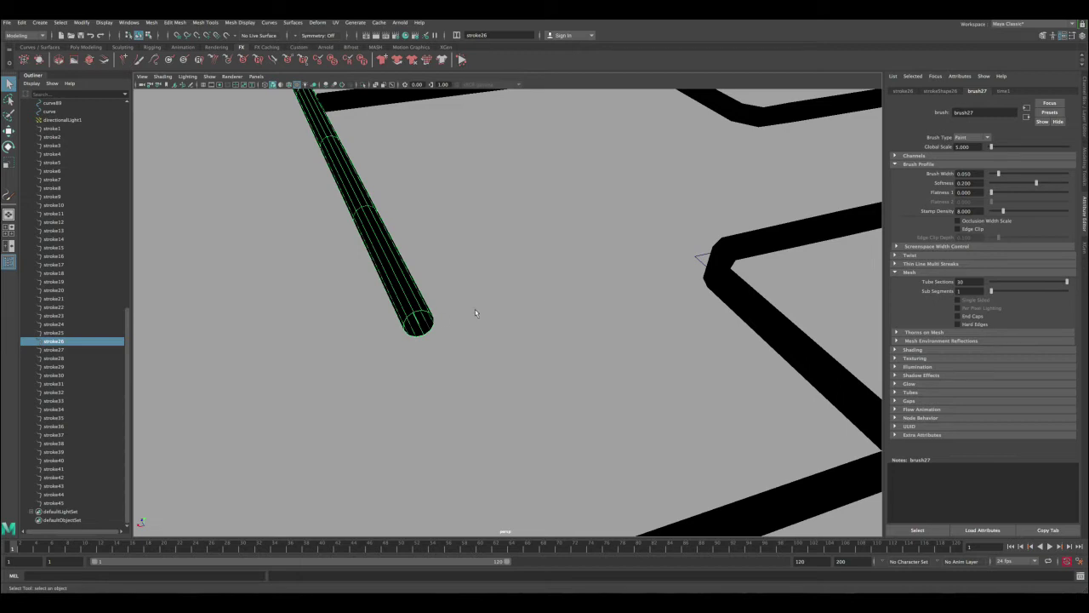
pyautogui.click(1004, 282)
pyautogui.moveTo(1004, 282); pyautogui.dragTo(994, 282)
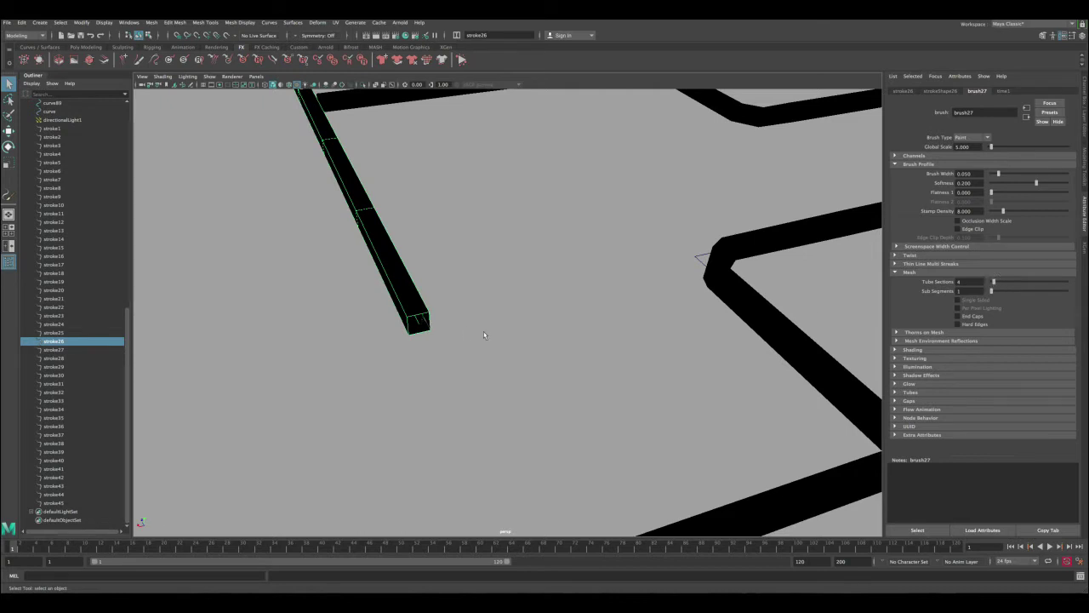
# - Select the neighbouring stroke around the maze's outer corner to compare its brush settings with the edited stroke
pyautogui.keyDown('alt'); pyautogui.moveTo(466, 333); pyautogui.dragTo(274, 213, button='right'); pyautogui.keyUp('alt')
pyautogui.keyDown('alt'); pyautogui.moveTo(392, 254); pyautogui.dragTo(561, 286); pyautogui.keyUp('alt')
pyautogui.keyDown('alt'); pyautogui.moveTo(544, 281); pyautogui.dragTo(360, 219, button='right'); pyautogui.keyUp('alt')
pyautogui.keyDown('alt'); pyautogui.moveTo(395, 235); pyautogui.dragTo(398, 244); pyautogui.keyUp('alt')
pyautogui.keyDown('alt'); pyautogui.moveTo(397, 243); pyautogui.dragTo(432, 243, button='right'); pyautogui.keyUp('alt')
pyautogui.keyDown('alt'); pyautogui.moveTo(436, 252); pyautogui.dragTo(451, 225); pyautogui.keyUp('alt')
pyautogui.keyDown('alt'); pyautogui.moveTo(455, 230); pyautogui.dragTo(604, 257, button='right'); pyautogui.keyUp('alt')
pyautogui.click(682, 227)
pyautogui.click(678, 233)
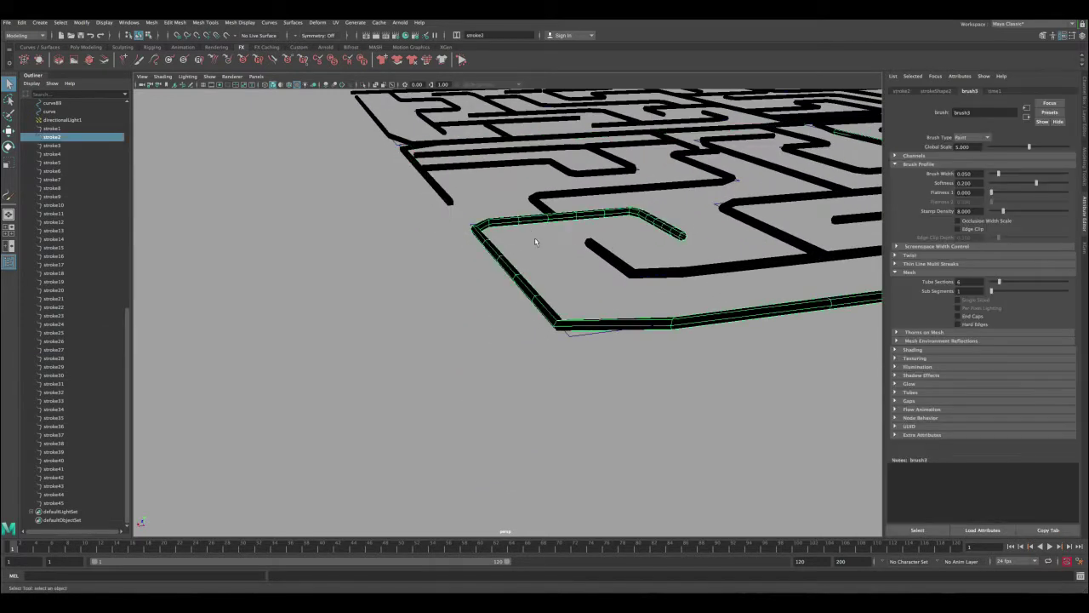
# - Select all the brush strokes of the maze together
pyautogui.keyDown('alt'); pyautogui.moveTo(450, 217); pyautogui.dragTo(395, 199, button='right'); pyautogui.keyUp('alt')
pyautogui.keyDown('alt'); pyautogui.moveTo(497, 229); pyautogui.dragTo(436, 211, button='right'); pyautogui.keyUp('alt')
pyautogui.keyDown('alt'); pyautogui.moveTo(410, 209); pyautogui.dragTo(300, 273, button='middle'); pyautogui.keyUp('alt')
pyautogui.keyDown('alt'); pyautogui.moveTo(362, 227); pyautogui.dragTo(300, 191, button='right'); pyautogui.keyUp('alt')
pyautogui.moveTo(293, 177); pyautogui.dragTo(826, 450)
pyautogui.keyDown('alt'); pyautogui.moveTo(495, 239); pyautogui.dragTo(573, 345, button='right'); pyautogui.keyUp('alt')
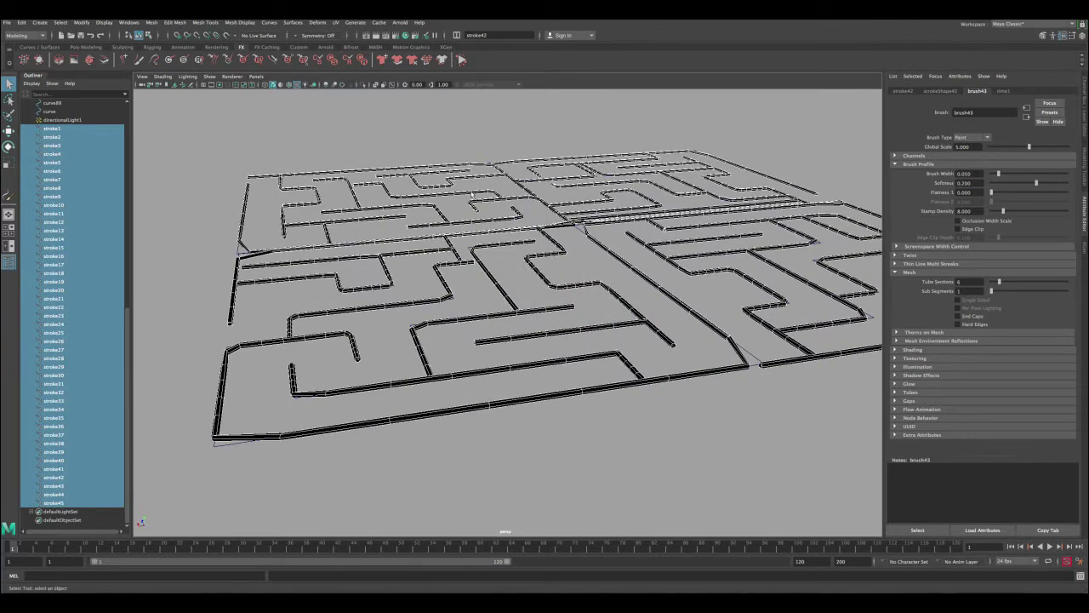
# - Try 13 Tube Sections with all the strokes selected, and undo the change
pyautogui.scroll(5, 486, 203)
pyautogui.moveTo(1003, 287); pyautogui.dragTo(1020, 285)
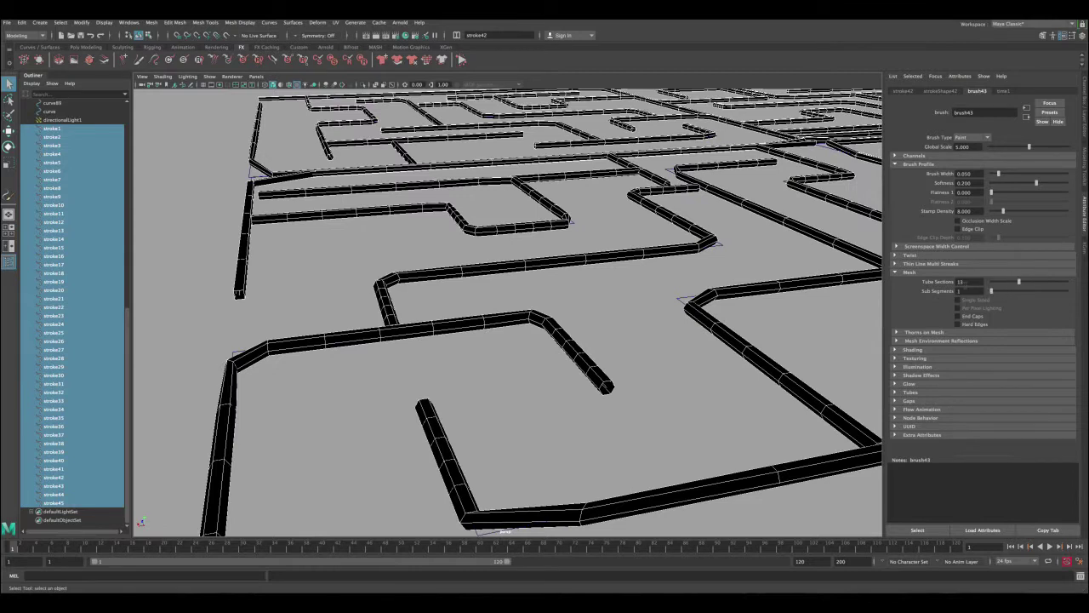
pyautogui.hotkey('ctrl', 'z')
# - Examine the selected strokes across the whole maze and up close at its outer corner
pyautogui.keyDown('alt'); pyautogui.moveTo(650, 314); pyautogui.dragTo(538, 192, button='right'); pyautogui.keyUp('alt')
pyautogui.keyDown('alt'); pyautogui.moveTo(538, 191); pyautogui.dragTo(538, 215); pyautogui.keyUp('alt')
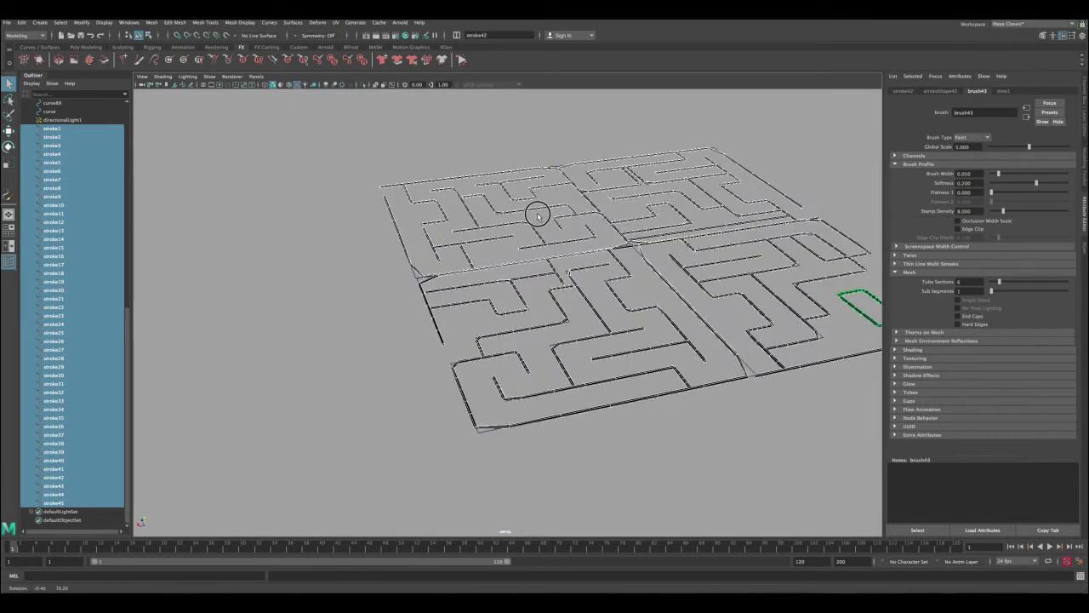
pyautogui.scroll(5, 538, 217)
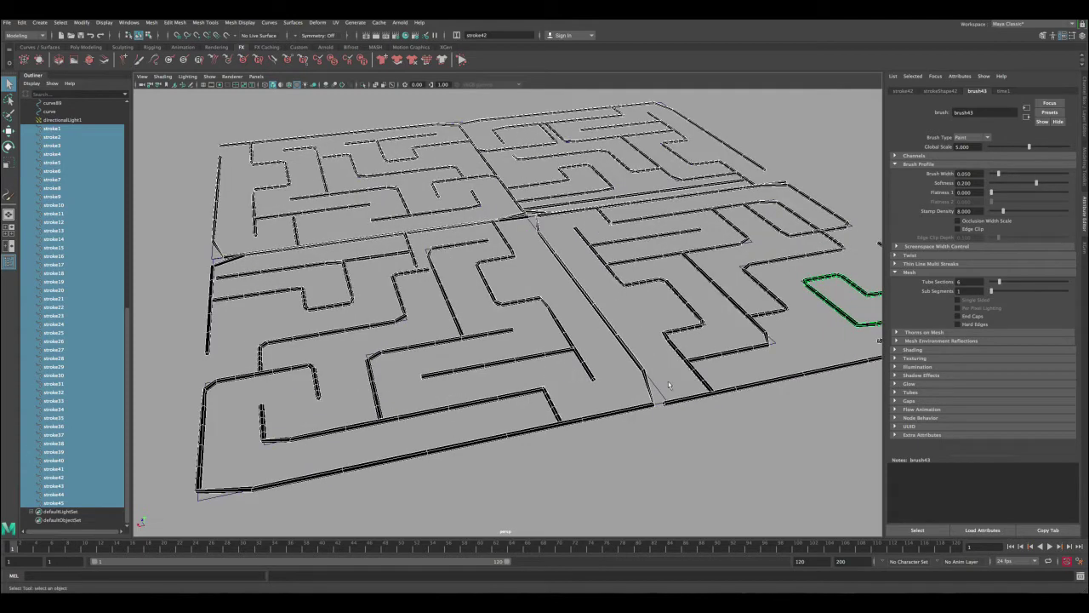
pyautogui.moveTo(515, 307)
pyautogui.keyDown('alt'); pyautogui.mouseDown()
pyautogui.moveTo(496, 294)
pyautogui.moveTo(443, 322)
pyautogui.mouseUp(); pyautogui.keyUp('alt')
pyautogui.keyDown('alt'); pyautogui.moveTo(588, 332); pyautogui.dragTo(442, 239, button='middle'); pyautogui.keyUp('alt')
pyautogui.keyDown('alt'); pyautogui.moveTo(442, 239); pyautogui.dragTo(619, 385, button='right'); pyautogui.keyUp('alt')
pyautogui.scroll(-3, 620, 385)
pyautogui.moveTo(1000, 282)
pyautogui.mouseDown()
pyautogui.moveTo(1033, 282)
pyautogui.moveTo(982, 282)
pyautogui.moveTo(999, 282)
pyautogui.mouseUp()
pyautogui.scroll(-3, 601, 302)
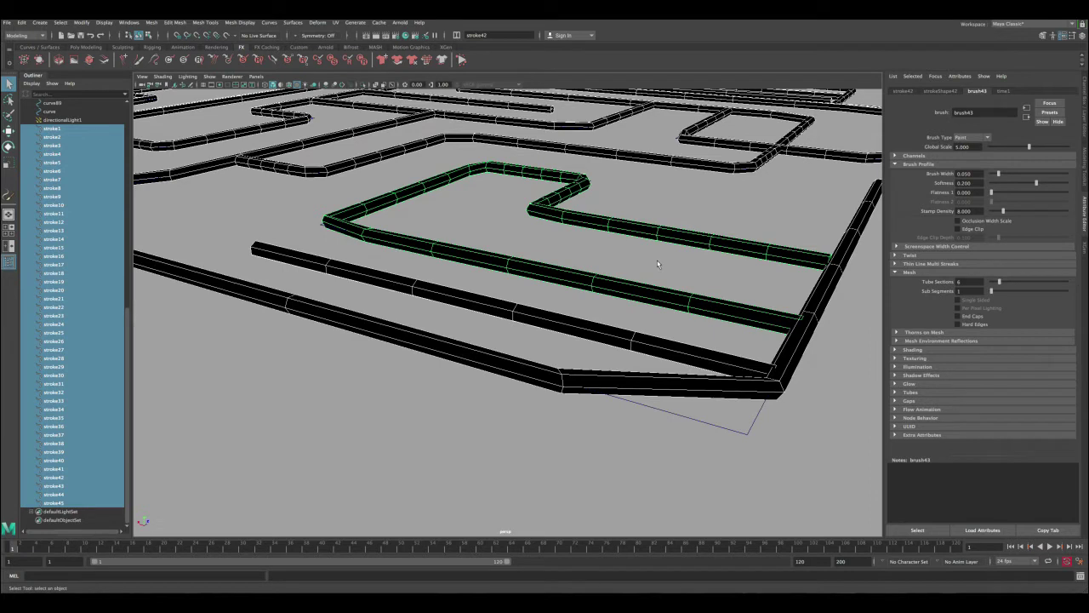
# - Show the selected strokes' shape attributes and examine the maze's outer corner where the strokes cut inside their curves
pyautogui.hotkey('ctrl', 'a')
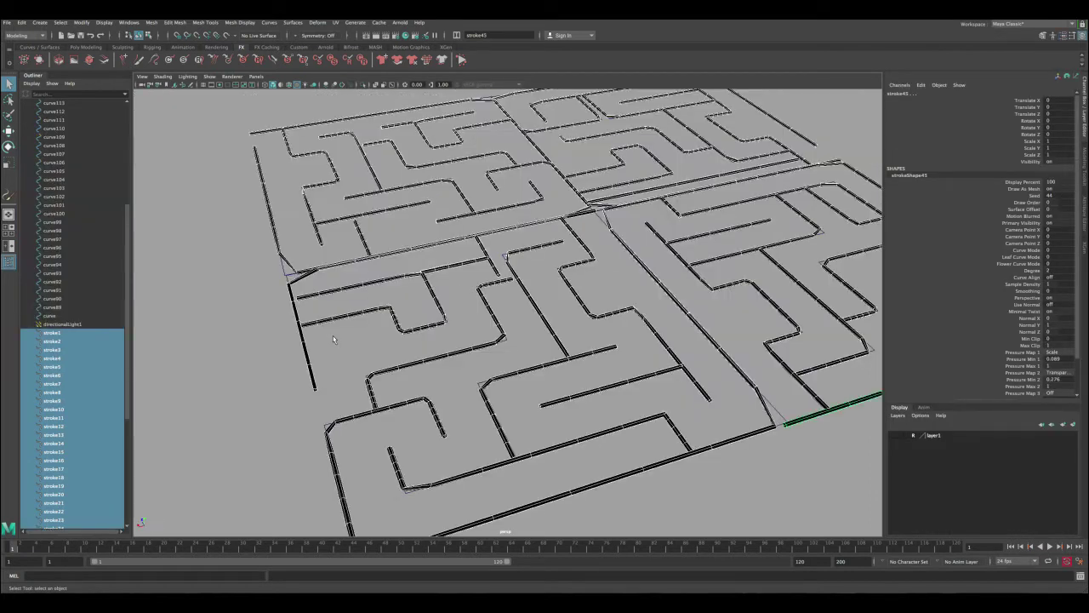
pyautogui.keyDown('alt'); pyautogui.moveTo(330, 338); pyautogui.dragTo(363, 394, button='right'); pyautogui.keyUp('alt')
pyautogui.scroll(8, 482, 313)
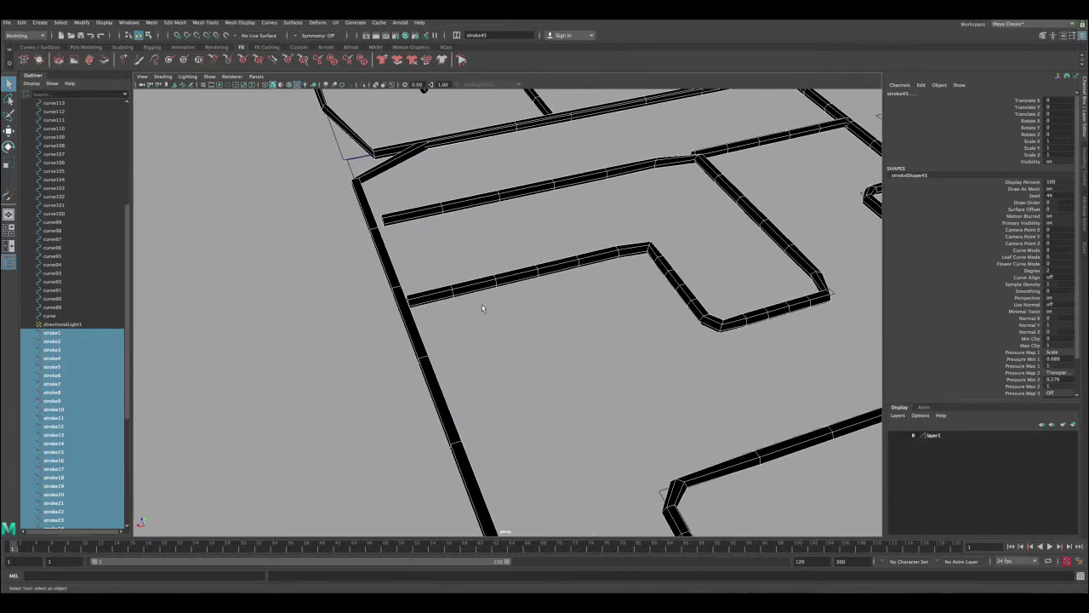
pyautogui.keyDown('alt'); pyautogui.moveTo(482, 308); pyautogui.dragTo(475, 298); pyautogui.keyUp('alt')
pyautogui.scroll(-4, 485, 282)
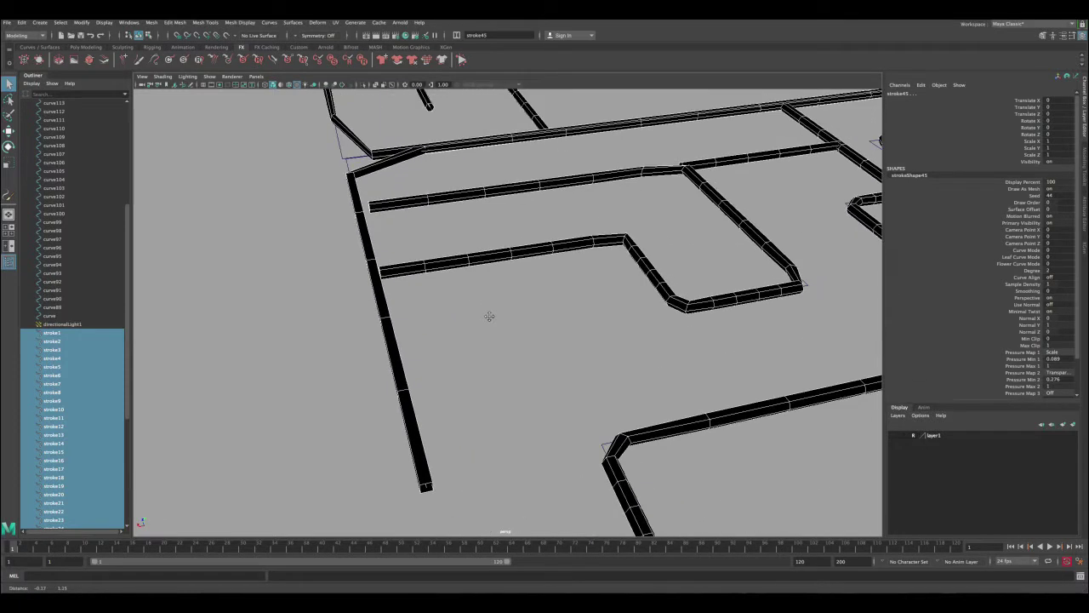
pyautogui.keyDown('alt'); pyautogui.moveTo(432, 254); pyautogui.dragTo(445, 299, button='middle'); pyautogui.keyUp('alt')
pyautogui.keyDown('alt'); pyautogui.moveTo(329, 192); pyautogui.dragTo(391, 279, button='right'); pyautogui.keyUp('alt')
pyautogui.keyDown('alt'); pyautogui.moveTo(269, 266); pyautogui.dragTo(310, 257, button='middle'); pyautogui.keyUp('alt')
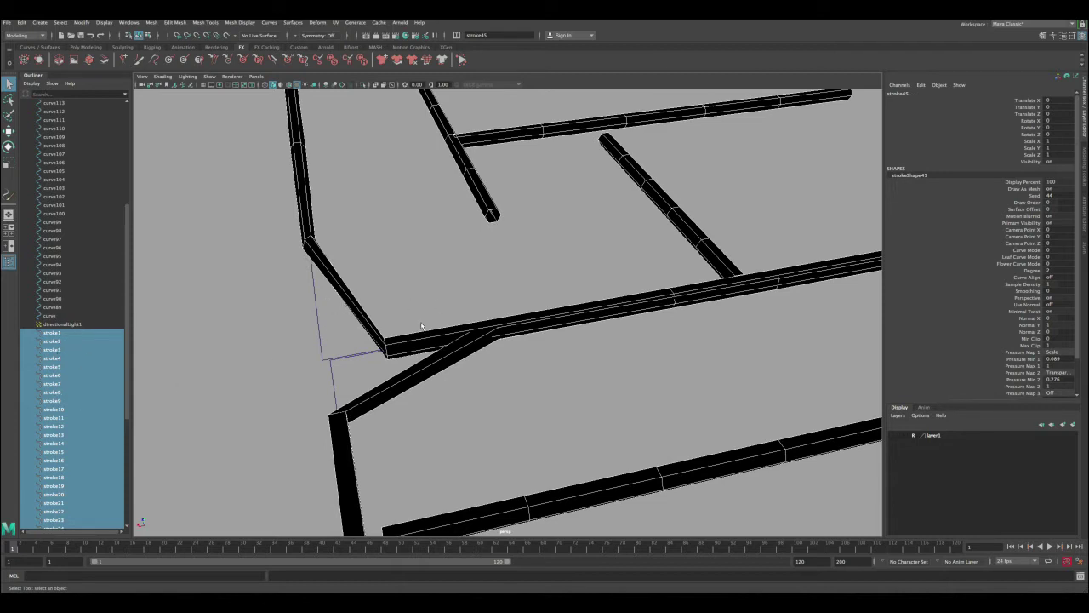
# - Set the Sample Density of all the selected strokes to 8
pyautogui.scroll(-3, 1075, 180)
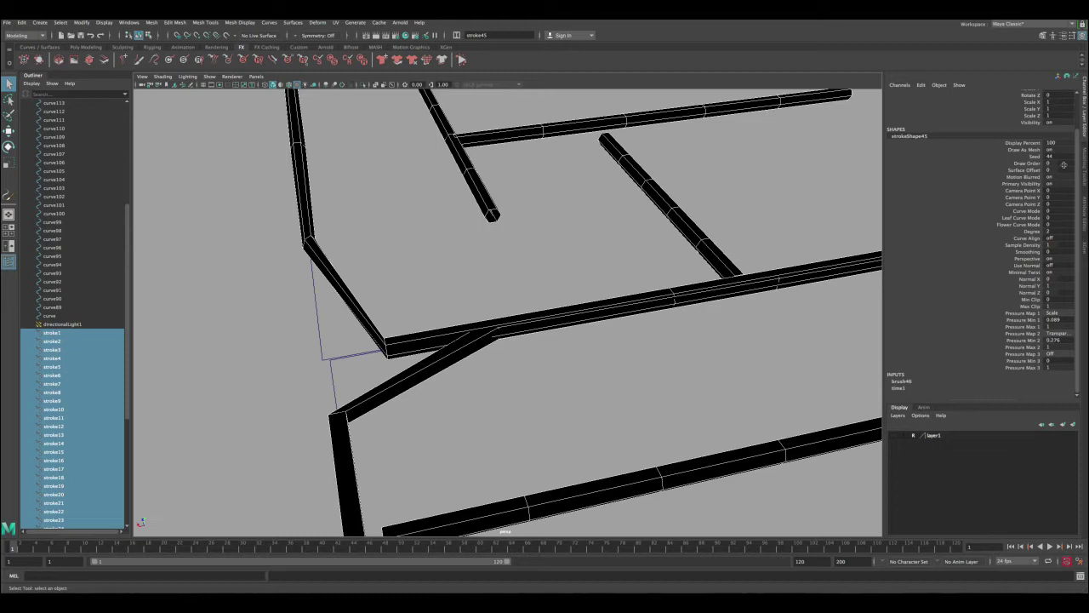
pyautogui.click(1004, 245)
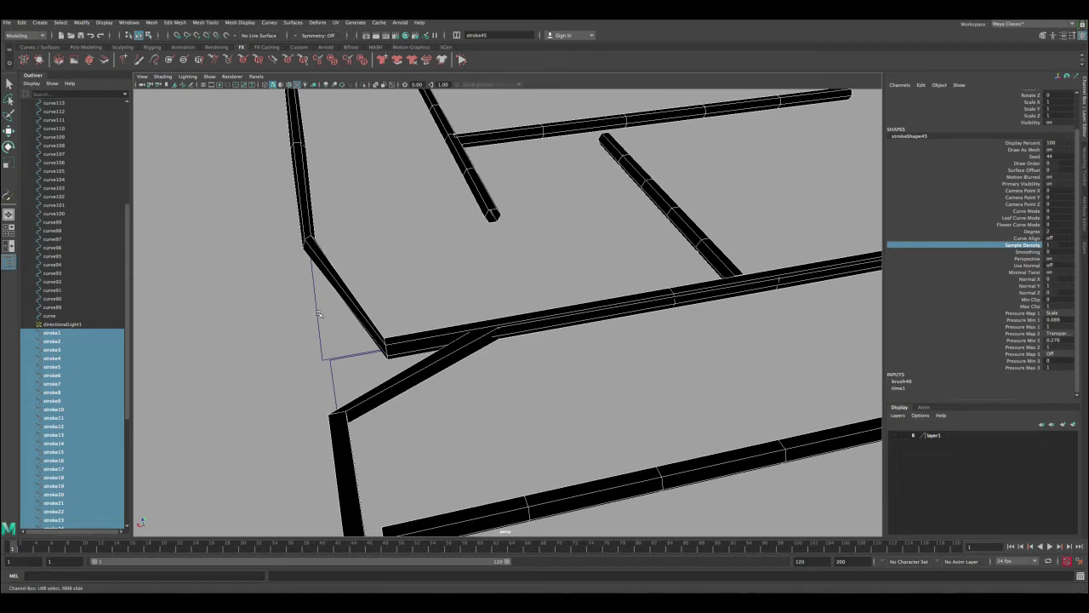
pyautogui.doubleClick(1057, 245)
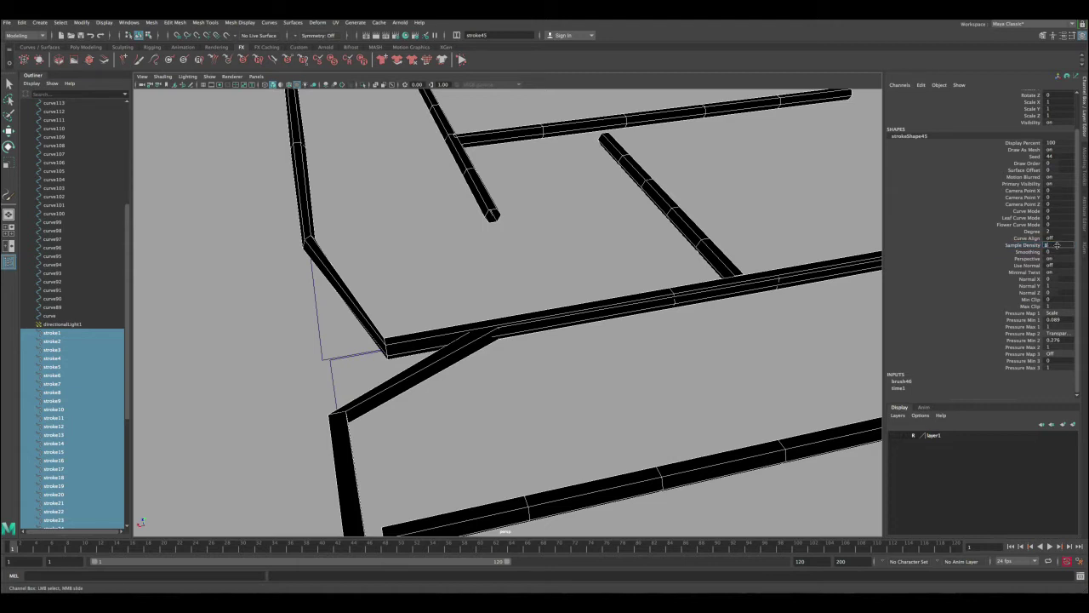
pyautogui.press('Return')
pyautogui.moveTo(575, 319)
pyautogui.keyDown('alt'); pyautogui.mouseDown()
pyautogui.moveTo(501, 292)
pyautogui.moveTo(437, 309)
pyautogui.moveTo(392, 304)
pyautogui.moveTo(307, 473)
pyautogui.moveTo(519, 401)
pyautogui.mouseUp(); pyautogui.keyUp('alt')
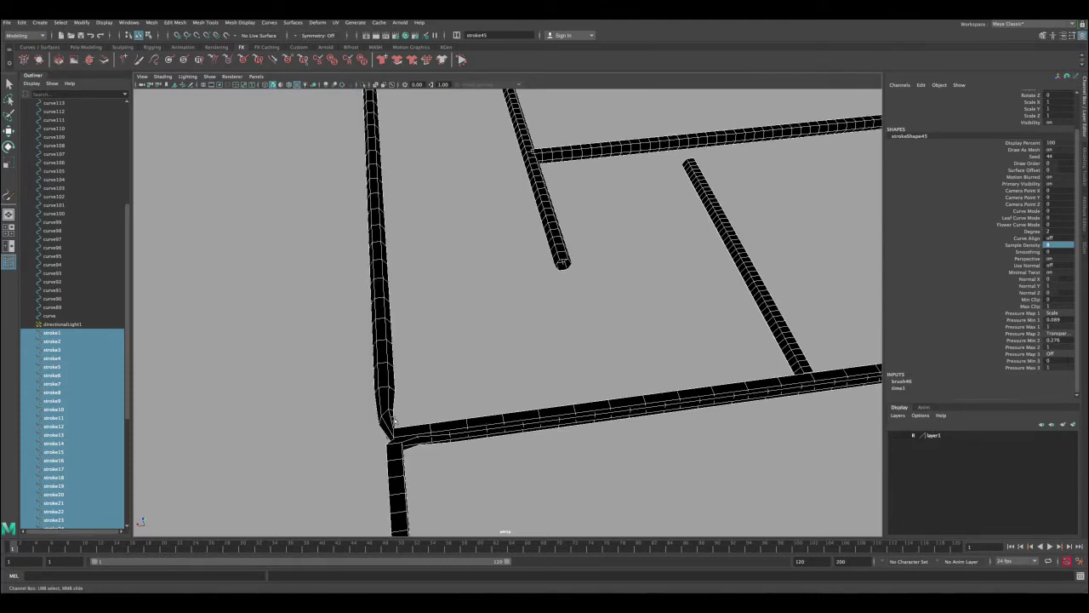
# - Raise the Smoothing of all the selected strokes to about 3.3 to round off their corners
pyautogui.click(1017, 252)
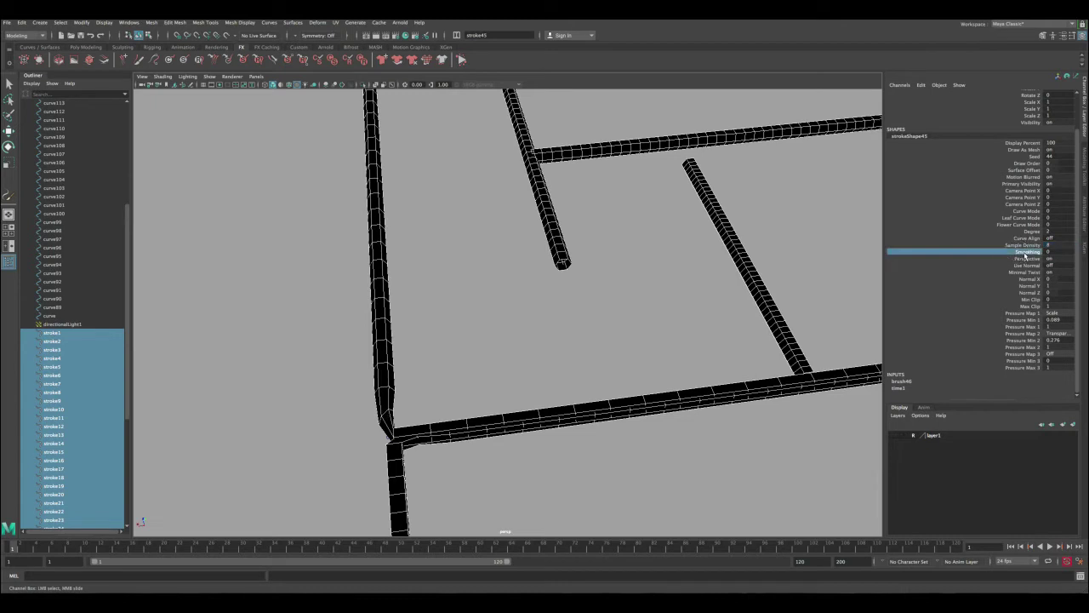
pyautogui.moveTo(536, 314); pyautogui.dragTo(533, 311, button='middle')
pyautogui.moveTo(386, 397)
pyautogui.mouseDown(button='middle')
pyautogui.moveTo(396, 410)
pyautogui.moveTo(432, 377)
pyautogui.moveTo(546, 383)
pyautogui.mouseUp(button='middle')
pyautogui.keyDown('alt'); pyautogui.moveTo(546, 383); pyautogui.dragTo(471, 326, button='right'); pyautogui.keyUp('alt')
pyautogui.keyDown('alt'); pyautogui.moveTo(471, 326); pyautogui.dragTo(457, 370); pyautogui.keyUp('alt')
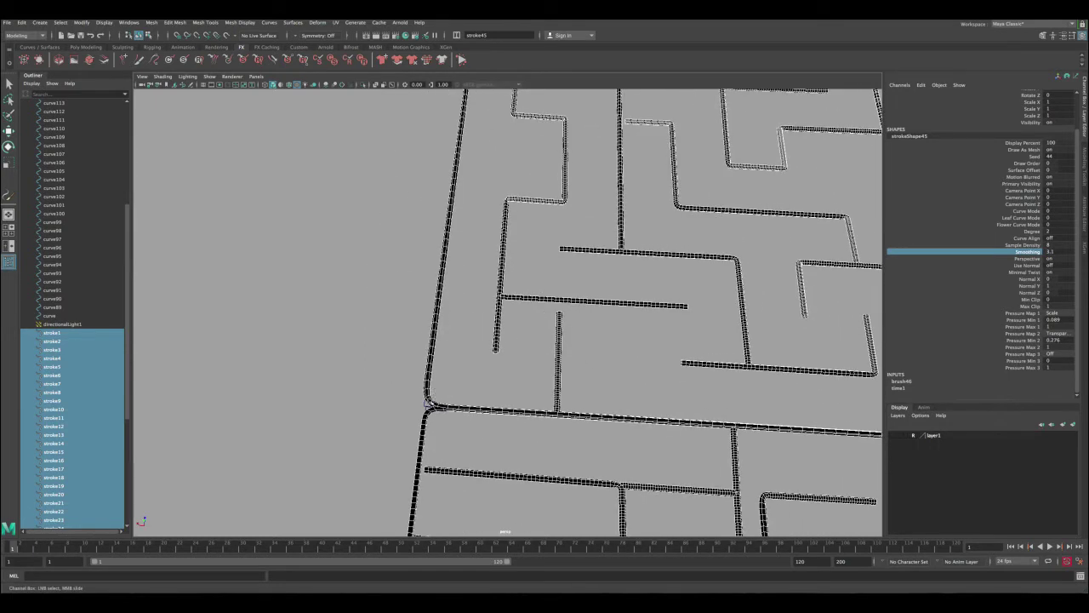
# - Increase the Smoothing of all the selected strokes further to 6.7
pyautogui.keyDown('alt'); pyautogui.moveTo(546, 398); pyautogui.dragTo(410, 303, button='middle'); pyautogui.keyUp('alt')
pyautogui.keyDown('alt'); pyautogui.moveTo(545, 289); pyautogui.dragTo(457, 253, button='right'); pyautogui.keyUp('alt')
pyautogui.keyDown('alt'); pyautogui.moveTo(457, 253); pyautogui.dragTo(576, 299); pyautogui.keyUp('alt')
pyautogui.keyDown('alt'); pyautogui.moveTo(577, 298); pyautogui.dragTo(345, 187, button='middle'); pyautogui.keyUp('alt')
pyautogui.keyDown('alt'); pyautogui.moveTo(415, 234); pyautogui.dragTo(474, 273, button='right'); pyautogui.keyUp('alt')
pyautogui.keyDown('alt'); pyautogui.moveTo(474, 272); pyautogui.dragTo(345, 119, button='middle'); pyautogui.keyUp('alt')
pyautogui.moveTo(434, 277)
pyautogui.keyDown('alt'); pyautogui.mouseDown(button='right')
pyautogui.moveTo(528, 292)
pyautogui.moveTo(663, 279)
pyautogui.mouseUp(button='right'); pyautogui.keyUp('alt')
pyautogui.moveTo(696, 250)
pyautogui.mouseDown(button='middle')
pyautogui.moveTo(652, 246)
pyautogui.moveTo(710, 248)
pyautogui.mouseUp(button='middle')
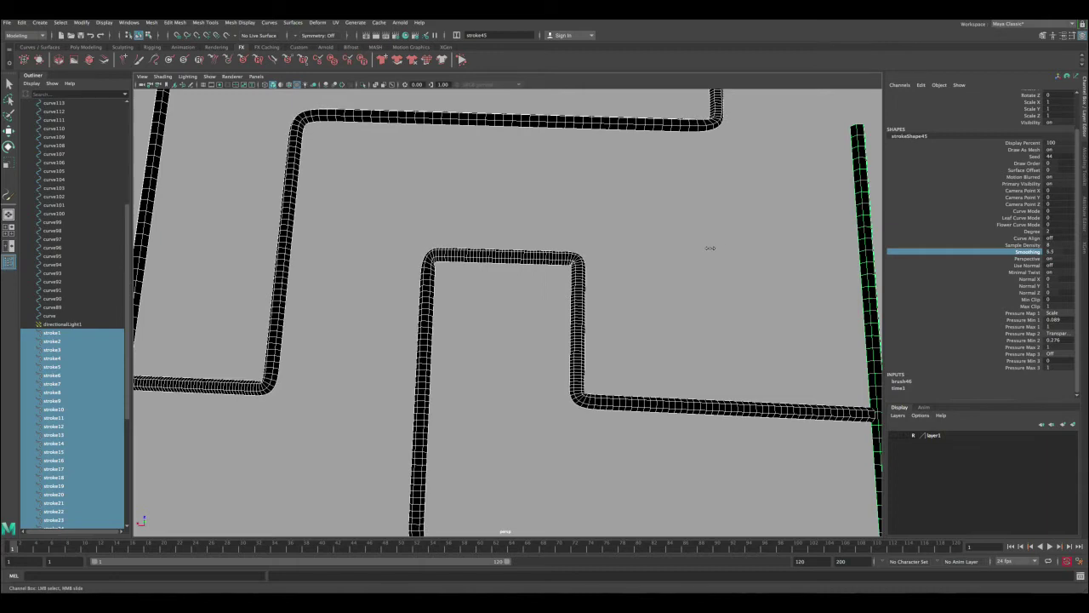
# - Examine the rounded corners and wall junctions up close and across the whole maze
pyautogui.keyDown('alt'); pyautogui.moveTo(665, 263); pyautogui.dragTo(477, 255, button='right'); pyautogui.keyUp('alt')
pyautogui.keyDown('alt'); pyautogui.moveTo(477, 255); pyautogui.dragTo(530, 262); pyautogui.keyUp('alt')
pyautogui.keyDown('alt'); pyautogui.moveTo(530, 262); pyautogui.dragTo(481, 276, button='right'); pyautogui.keyUp('alt')
pyautogui.keyDown('alt'); pyautogui.moveTo(480, 277); pyautogui.dragTo(558, 244, button='middle'); pyautogui.keyUp('alt')
pyautogui.keyDown('alt'); pyautogui.moveTo(506, 274); pyautogui.dragTo(545, 241); pyautogui.keyUp('alt')
pyautogui.keyDown('alt'); pyautogui.moveTo(375, 248); pyautogui.dragTo(635, 280, button='middle'); pyautogui.keyUp('alt')
pyautogui.keyDown('alt'); pyautogui.moveTo(192, 255); pyautogui.dragTo(268, 219, button='middle'); pyautogui.keyUp('alt')
pyautogui.keyDown('alt'); pyautogui.moveTo(259, 223); pyautogui.dragTo(285, 235, button='right'); pyautogui.keyUp('alt')
pyautogui.keyDown('alt'); pyautogui.moveTo(270, 233); pyautogui.dragTo(375, 337, button='middle'); pyautogui.keyUp('alt')
pyautogui.keyDown('alt'); pyautogui.moveTo(322, 281); pyautogui.dragTo(355, 290, button='right'); pyautogui.keyUp('alt')
pyautogui.keyDown('alt'); pyautogui.moveTo(354, 289); pyautogui.dragTo(339, 283); pyautogui.keyUp('alt')
pyautogui.scroll(-10, 339, 283)
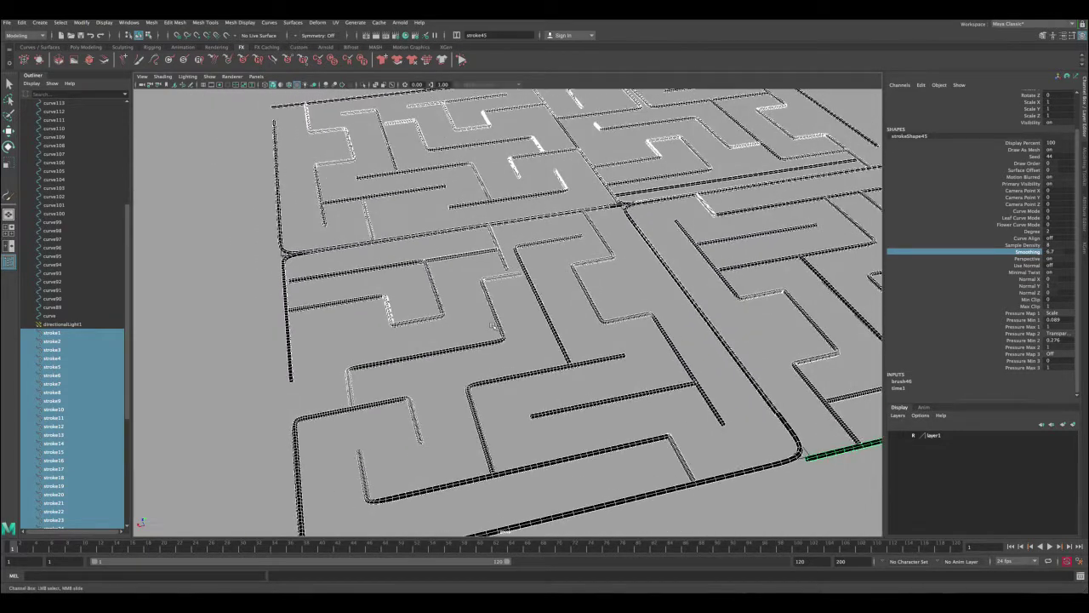
pyautogui.scroll(5, 620, 272)
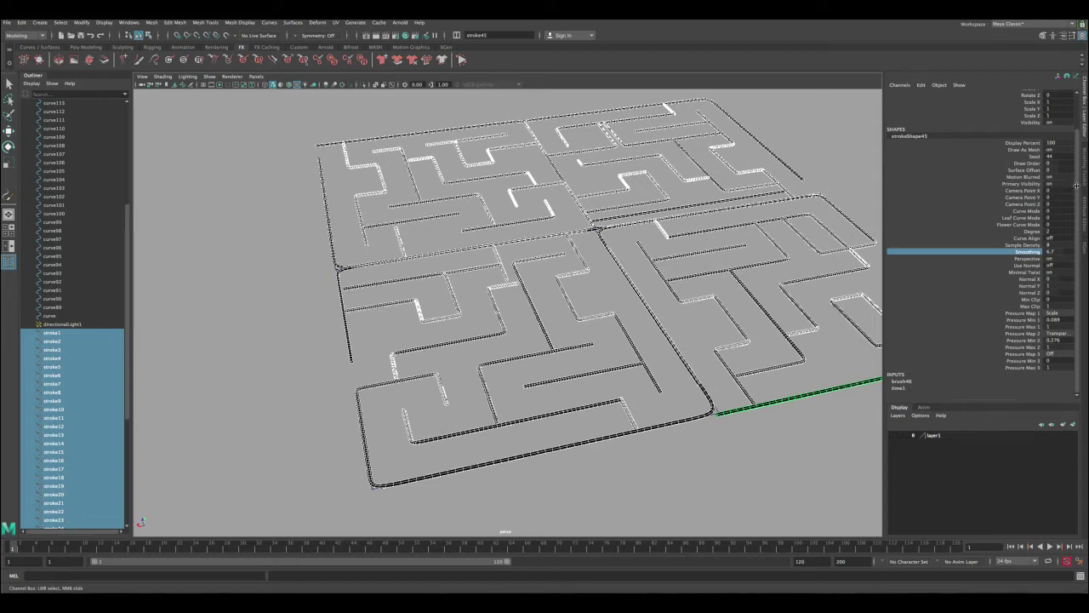
# - Expand the brush input attributes of the selected strokes and adjust their Global Scale interactively
pyautogui.click(903, 382)
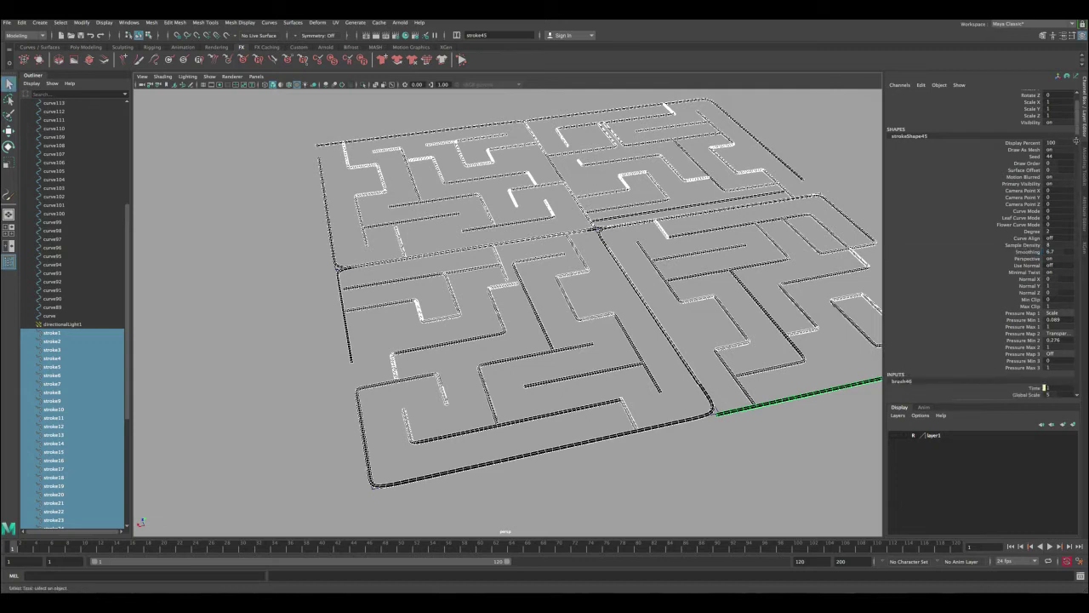
pyautogui.moveTo(1077, 128)
pyautogui.mouseDown()
pyautogui.moveTo(1082, 301)
pyautogui.moveTo(1079, 145)
pyautogui.mouseUp()
pyautogui.click(1027, 309)
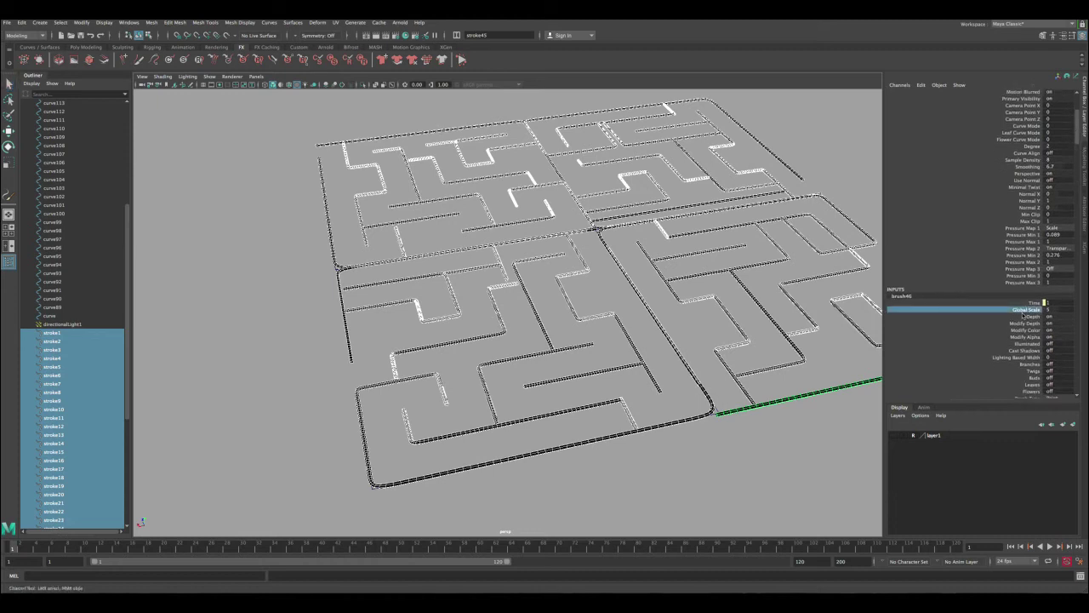
pyautogui.moveTo(561, 247)
pyautogui.mouseDown(button='middle')
pyautogui.moveTo(618, 268)
pyautogui.moveTo(550, 264)
pyautogui.moveTo(652, 265)
pyautogui.mouseUp(button='middle')
# - Try a Global Scale of 100 on all the selected strokes' brushes
pyautogui.click(1062, 309)
pyautogui.write('100')
pyautogui.press('Return')
pyautogui.keyDown('alt'); pyautogui.moveTo(760, 279); pyautogui.dragTo(618, 314); pyautogui.keyUp('alt')
# - Set the brush Global Scale of all the selected strokes to 10
pyautogui.click(1055, 310)
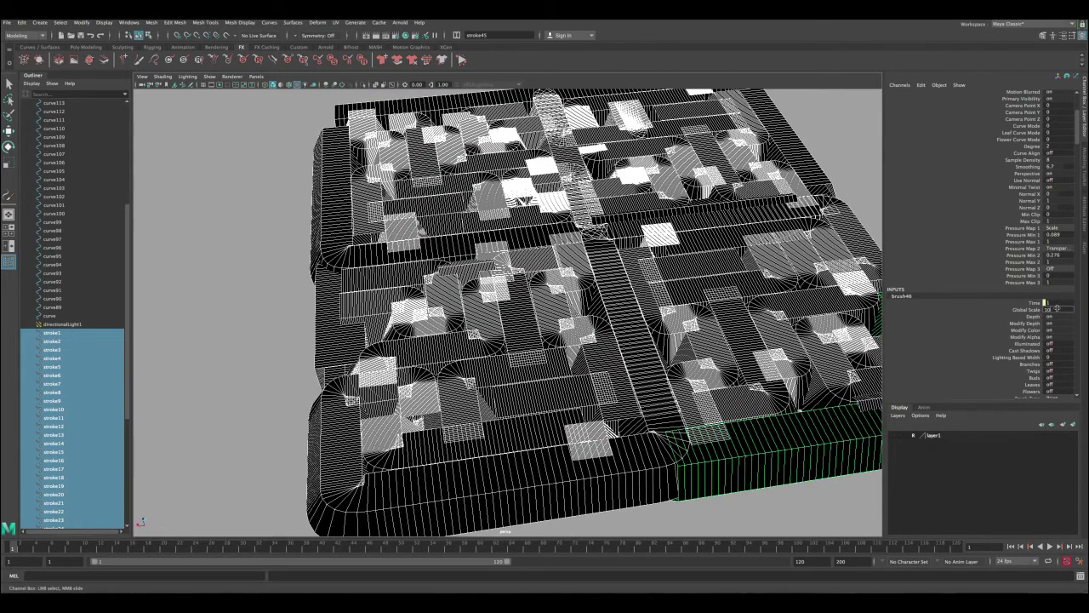
pyautogui.write('10')
pyautogui.press('Return')
pyautogui.keyDown('alt'); pyautogui.moveTo(271, 447); pyautogui.dragTo(367, 343); pyautogui.keyUp('alt')
pyautogui.scroll(5, 397, 391)
pyautogui.keyDown('alt'); pyautogui.moveTo(397, 393); pyautogui.dragTo(398, 391); pyautogui.keyUp('alt')
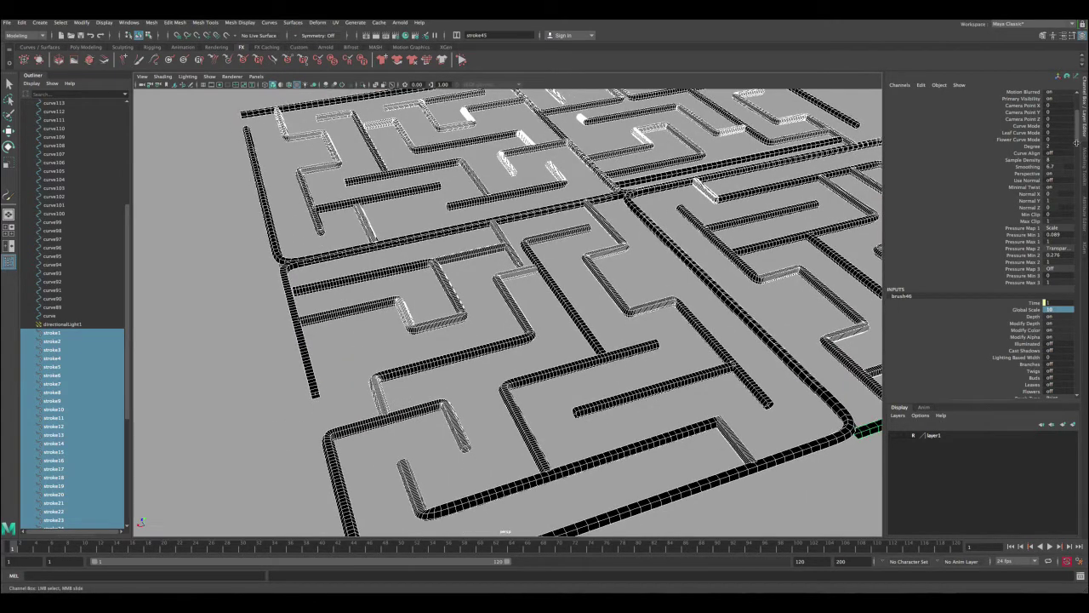
# - Examine the thickened walls' open ends and bends at the maze's outer corner
pyautogui.moveTo(1078, 139); pyautogui.dragTo(1078, 147)
pyautogui.keyDown('alt'); pyautogui.moveTo(339, 322); pyautogui.dragTo(419, 299, button='middle'); pyautogui.keyUp('alt')
pyautogui.keyDown('alt'); pyautogui.moveTo(416, 300); pyautogui.dragTo(404, 281, button='right'); pyautogui.keyUp('alt')
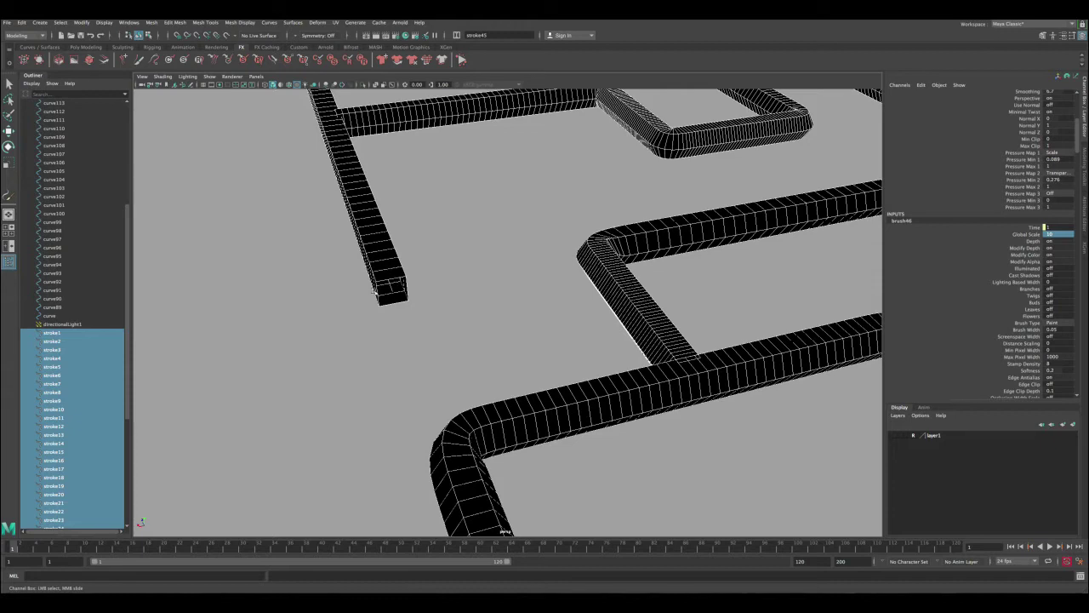
pyautogui.keyDown('alt'); pyautogui.moveTo(439, 276); pyautogui.dragTo(474, 258, button='right'); pyautogui.keyUp('alt')
pyautogui.moveTo(473, 258)
pyautogui.keyDown('alt'); pyautogui.mouseDown()
pyautogui.moveTo(497, 260)
pyautogui.moveTo(485, 257)
pyautogui.mouseUp(); pyautogui.keyUp('alt')
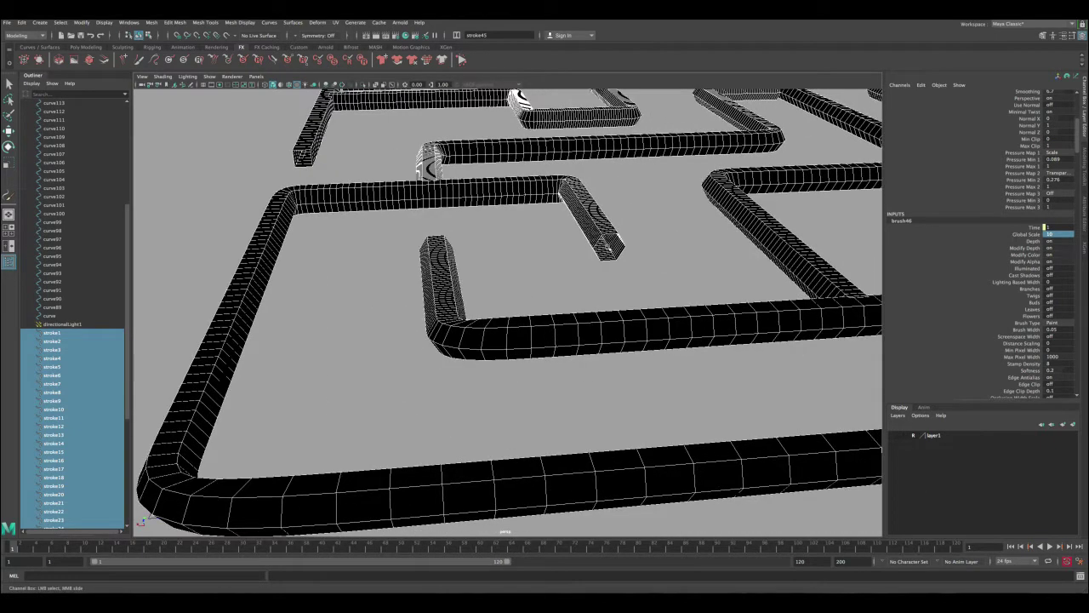
pyautogui.keyDown('alt'); pyautogui.moveTo(605, 252); pyautogui.dragTo(503, 259); pyautogui.keyUp('alt')
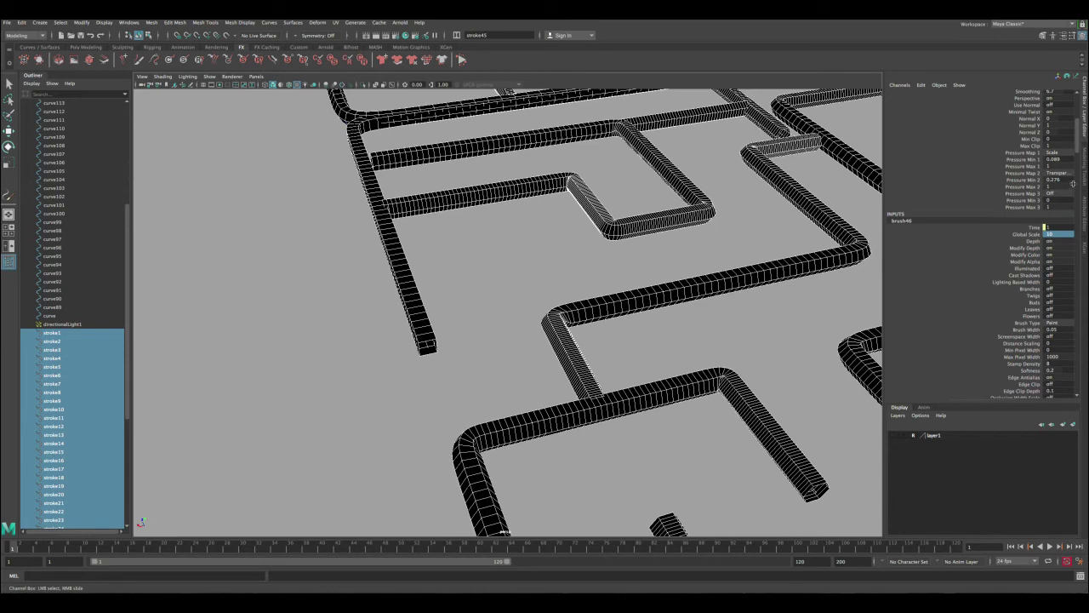
# - Try a higher Tube Sections count on all the selected strokes to make the walls rounder
pyautogui.moveTo(1078, 150); pyautogui.dragTo(1077, 388)
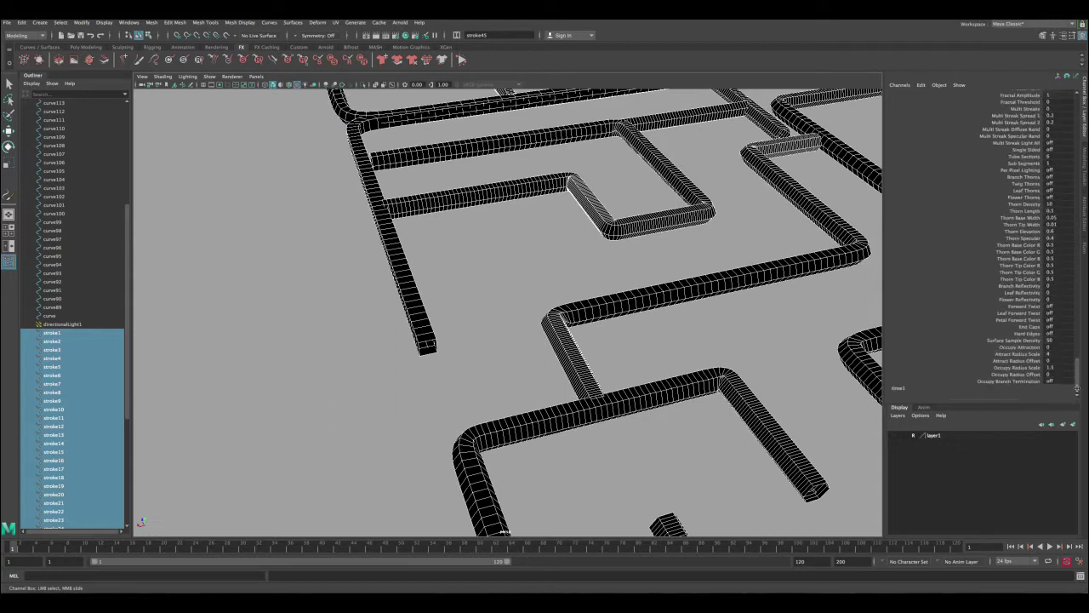
pyautogui.click(1017, 156)
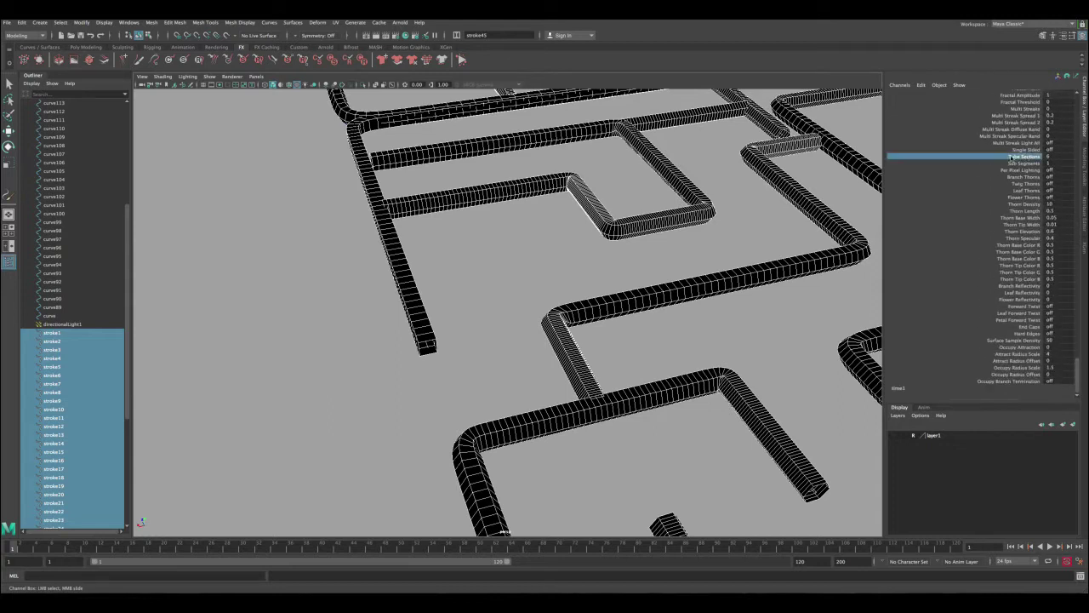
pyautogui.moveTo(650, 252)
pyautogui.mouseDown(button='middle')
pyautogui.moveTo(497, 241)
pyautogui.moveTo(634, 235)
pyautogui.mouseUp(button='middle')
pyautogui.moveTo(654, 235)
pyautogui.keyDown('alt'); pyautogui.mouseDown()
pyautogui.moveTo(459, 241)
pyautogui.moveTo(450, 226)
pyautogui.moveTo(436, 243)
pyautogui.mouseUp(); pyautogui.keyUp('alt')
pyautogui.keyDown('alt'); pyautogui.moveTo(437, 242); pyautogui.dragTo(474, 309, button='right'); pyautogui.keyUp('alt')
pyautogui.keyDown('alt'); pyautogui.moveTo(474, 309); pyautogui.dragTo(544, 253, button='middle'); pyautogui.keyUp('alt')
pyautogui.keyDown('alt'); pyautogui.moveTo(409, 218); pyautogui.dragTo(456, 253); pyautogui.keyUp('alt')
pyautogui.keyDown('alt'); pyautogui.moveTo(457, 254); pyautogui.dragTo(423, 233, button='right'); pyautogui.keyUp('alt')
pyautogui.keyDown('alt'); pyautogui.moveTo(423, 233); pyautogui.dragTo(435, 235); pyautogui.keyUp('alt')
# - Set the Tube Sections of all the selected strokes to 4 for square-profile walls
pyautogui.doubleClick(1062, 157)
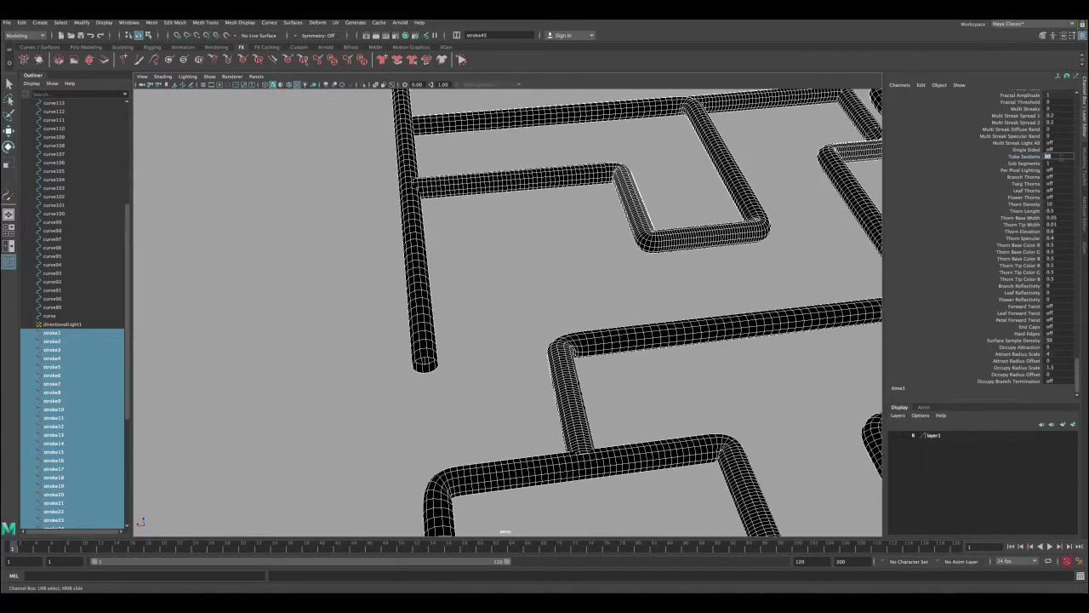
pyautogui.write('4')
pyautogui.press('Return')
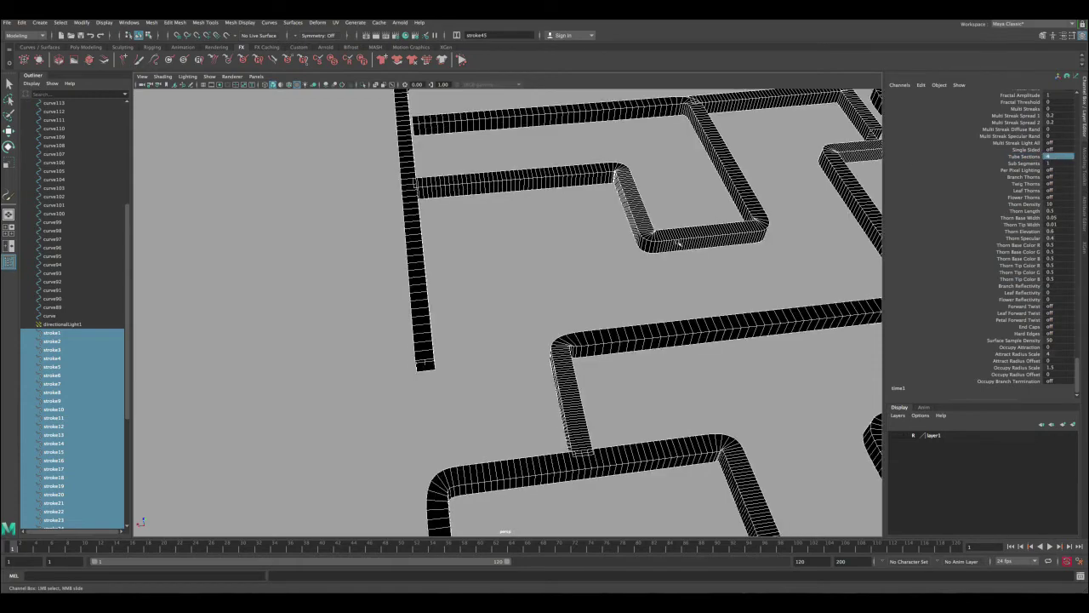
pyautogui.keyDown('alt'); pyautogui.moveTo(628, 443); pyautogui.dragTo(635, 238, button='middle'); pyautogui.keyUp('alt')
pyautogui.keyDown('alt'); pyautogui.moveTo(636, 238); pyautogui.dragTo(579, 204, button='right'); pyautogui.keyUp('alt')
pyautogui.keyDown('alt'); pyautogui.moveTo(724, 183); pyautogui.dragTo(514, 284, button='middle'); pyautogui.keyUp('alt')
pyautogui.keyDown('alt'); pyautogui.moveTo(550, 274); pyautogui.dragTo(582, 260); pyautogui.keyUp('alt')
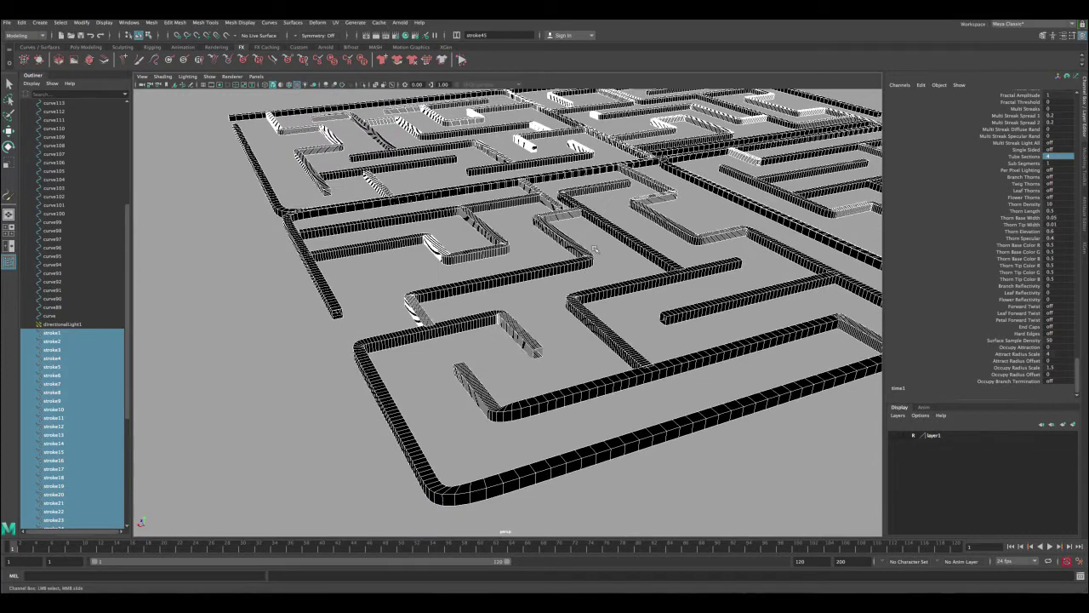
pyautogui.keyDown('alt'); pyautogui.moveTo(582, 261); pyautogui.dragTo(498, 344, button='middle'); pyautogui.keyUp('alt')
pyautogui.keyDown('alt'); pyautogui.moveTo(497, 344); pyautogui.dragTo(502, 362); pyautogui.keyUp('alt')
# - Deselect all the strokes and inspect the shaded walls up close without the wireframe
pyautogui.click(498, 228)
pyautogui.keyDown('alt'); pyautogui.moveTo(498, 228); pyautogui.dragTo(396, 167, button='right'); pyautogui.keyUp('alt')
pyautogui.keyDown('alt'); pyautogui.moveTo(396, 168); pyautogui.dragTo(545, 241); pyautogui.keyUp('alt')
pyautogui.keyDown('alt'); pyautogui.moveTo(502, 243); pyautogui.dragTo(545, 274, button='right'); pyautogui.keyUp('alt')
pyautogui.keyDown('alt'); pyautogui.moveTo(545, 276); pyautogui.dragTo(555, 265); pyautogui.keyUp('alt')
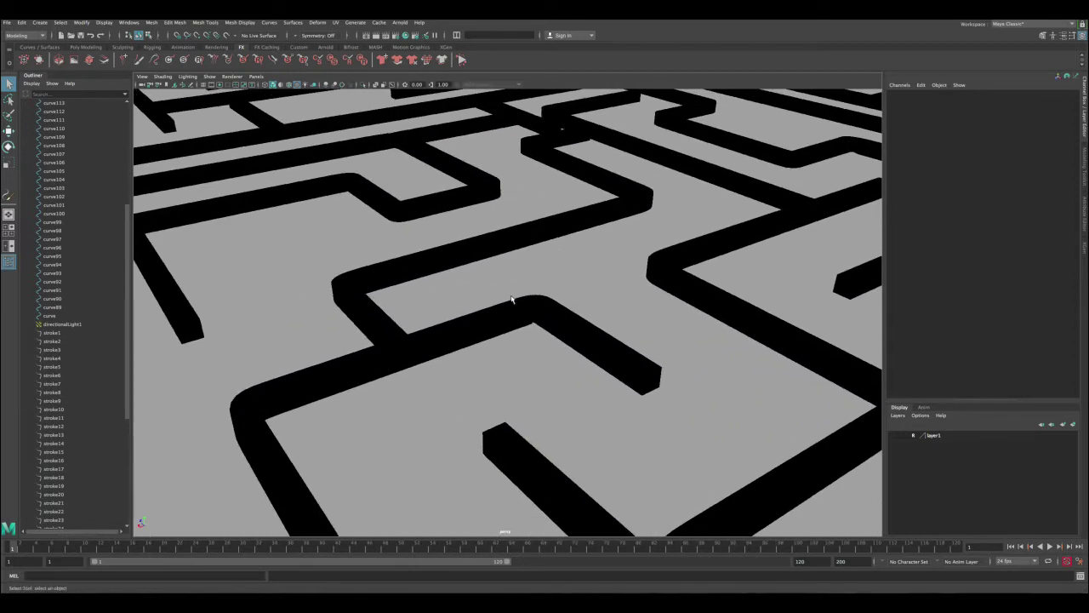
# - Select the stroke forming the outer corner wall and look through its shape attributes
pyautogui.click(511, 306)
pyautogui.scroll(-3, 496, 274)
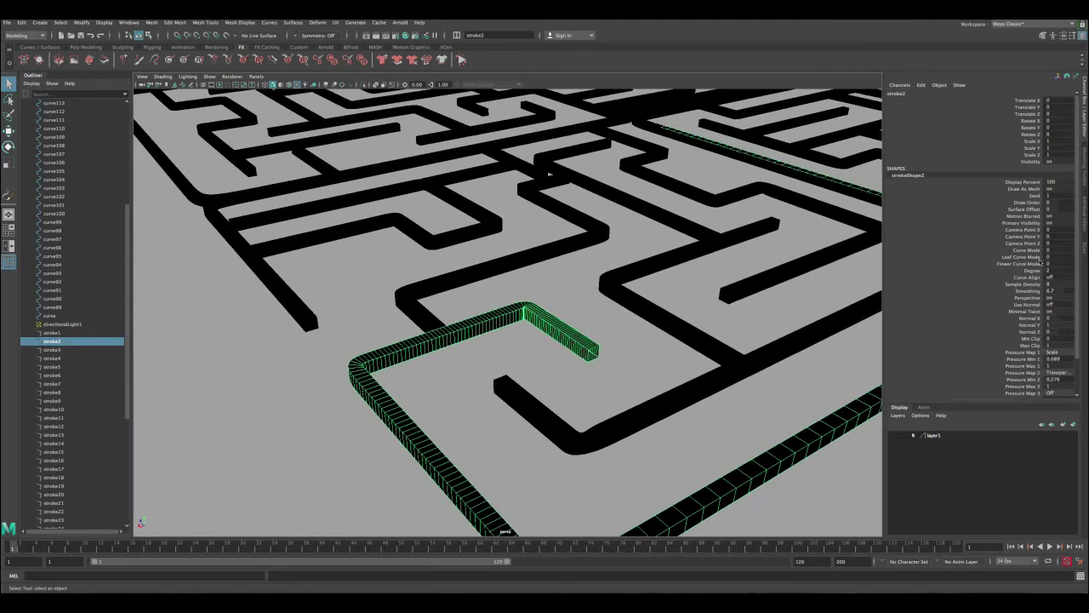
pyautogui.scroll(-2, 1074, 232)
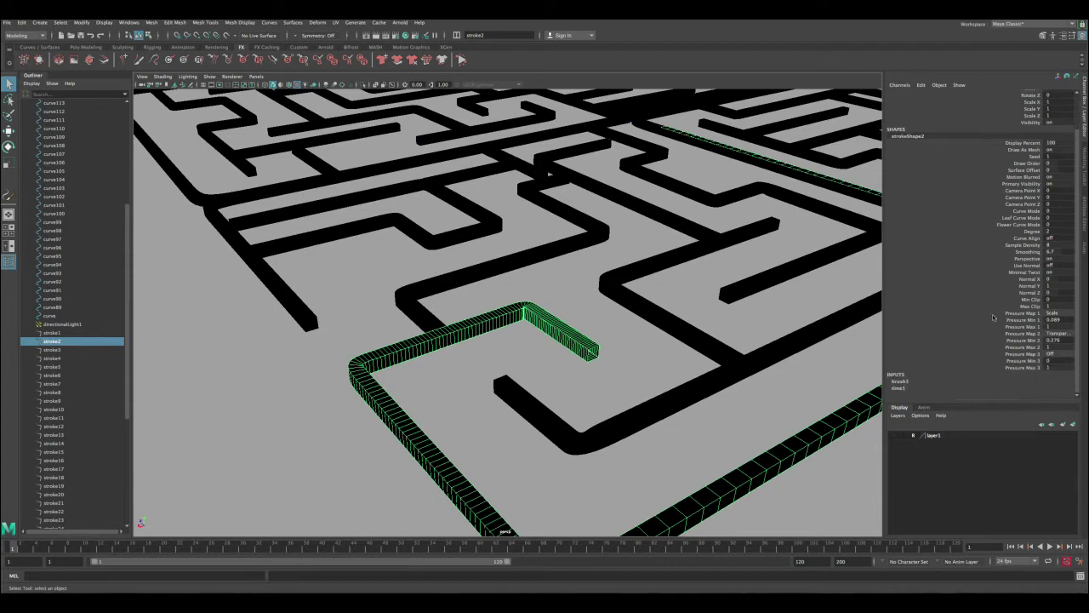
pyautogui.click(363, 337)
pyautogui.click(386, 402)
pyautogui.click(575, 418)
pyautogui.click(625, 437)
# - Clear the selection and frame the whole maze in the perspective view
pyautogui.keyDown('alt'); pyautogui.moveTo(625, 437); pyautogui.dragTo(592, 451); pyautogui.keyUp('alt')
pyautogui.scroll(-6, 593, 451)
pyautogui.keyDown('alt'); pyautogui.moveTo(432, 313); pyautogui.dragTo(393, 375); pyautogui.keyUp('alt')
pyautogui.click(383, 148)
pyautogui.keyDown('alt'); pyautogui.moveTo(383, 148); pyautogui.dragTo(354, 175, button='middle'); pyautogui.keyUp('alt')
pyautogui.scroll(3, 377, 206)
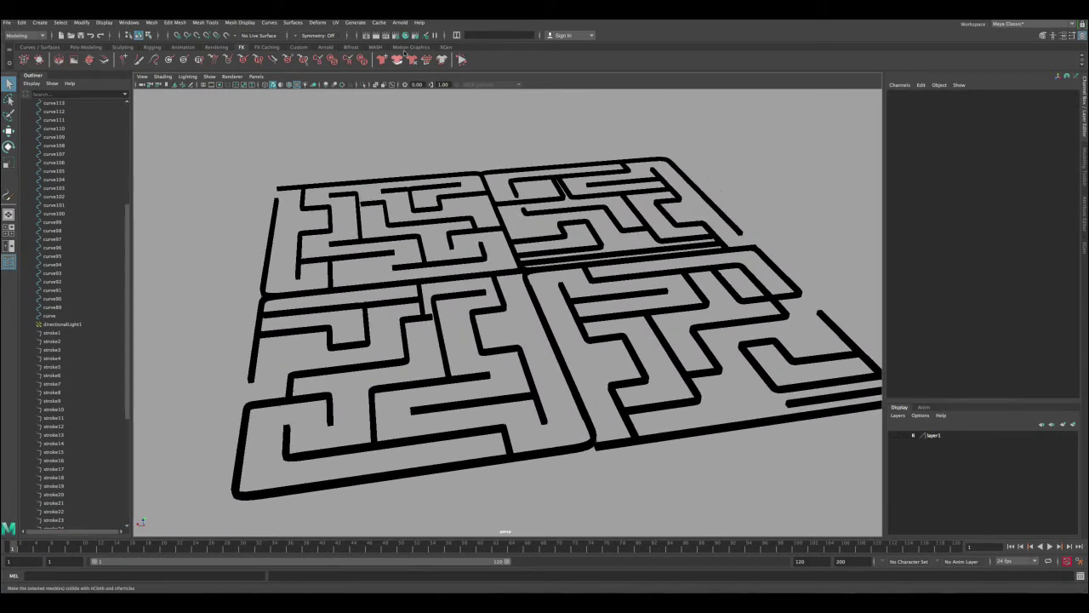
# - Render the current frame with Maya Software, render it again with Arnold Renderer, and close the render window
pyautogui.click(377, 36)
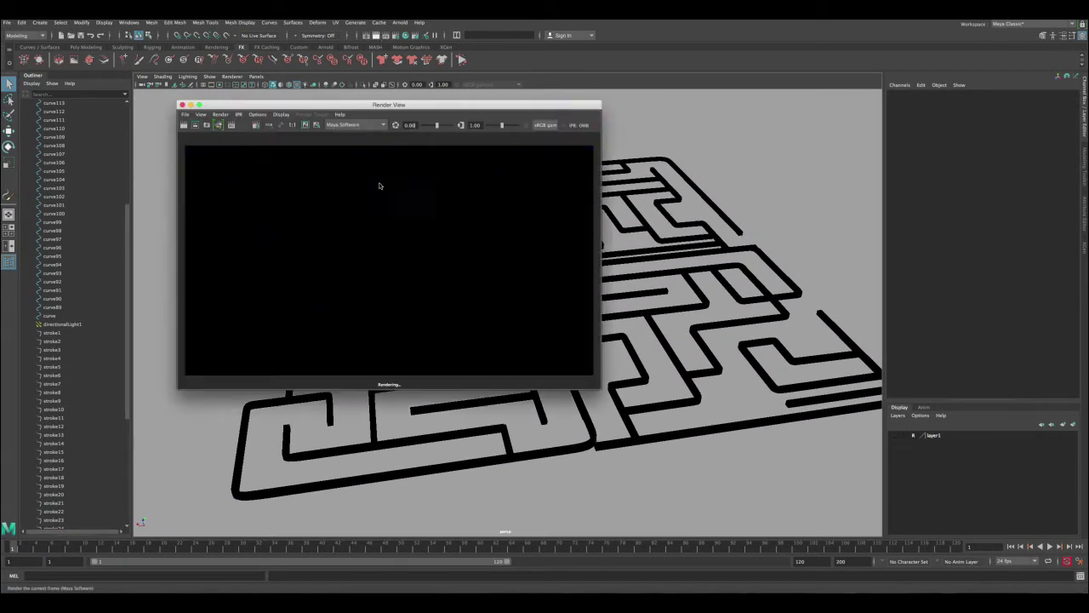
pyautogui.click(356, 125)
pyautogui.click(347, 160)
pyautogui.click(183, 125)
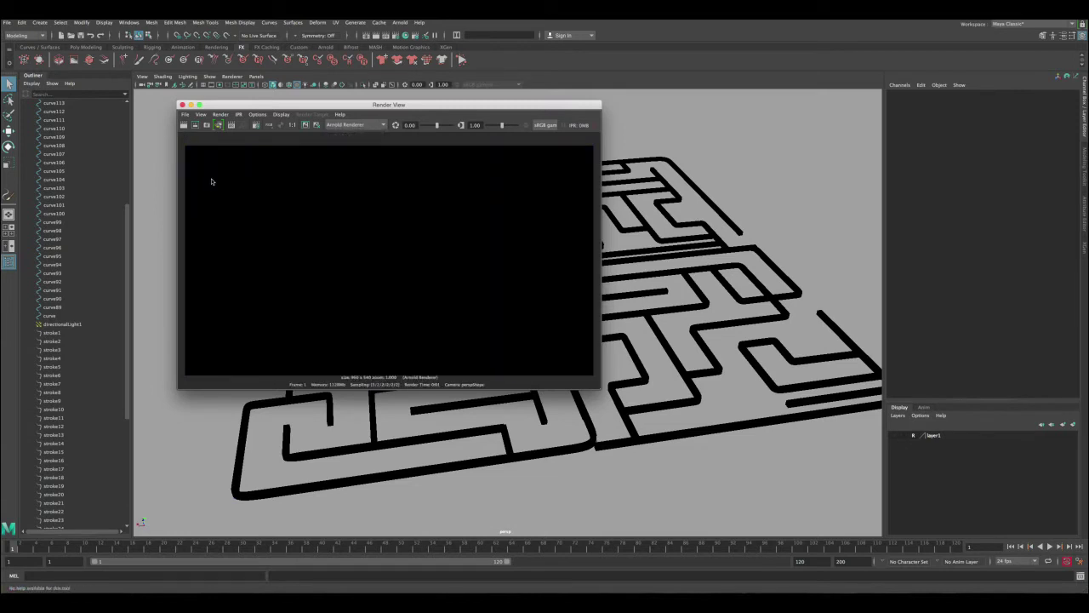
pyautogui.click(182, 104)
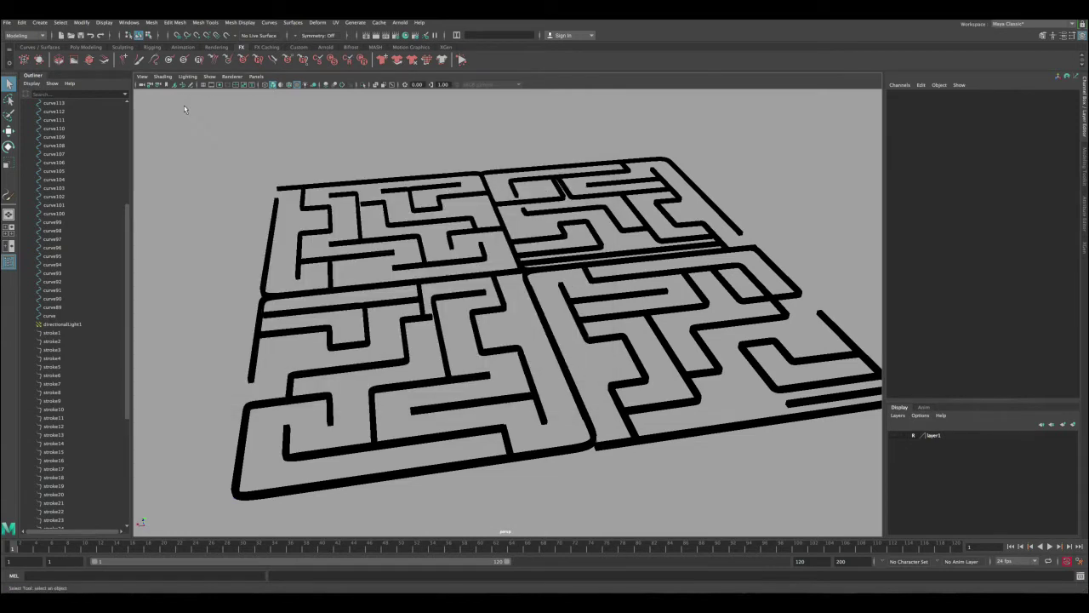
# - Select all the brush strokes from stroke45 up to stroke1
pyautogui.click(254, 374)
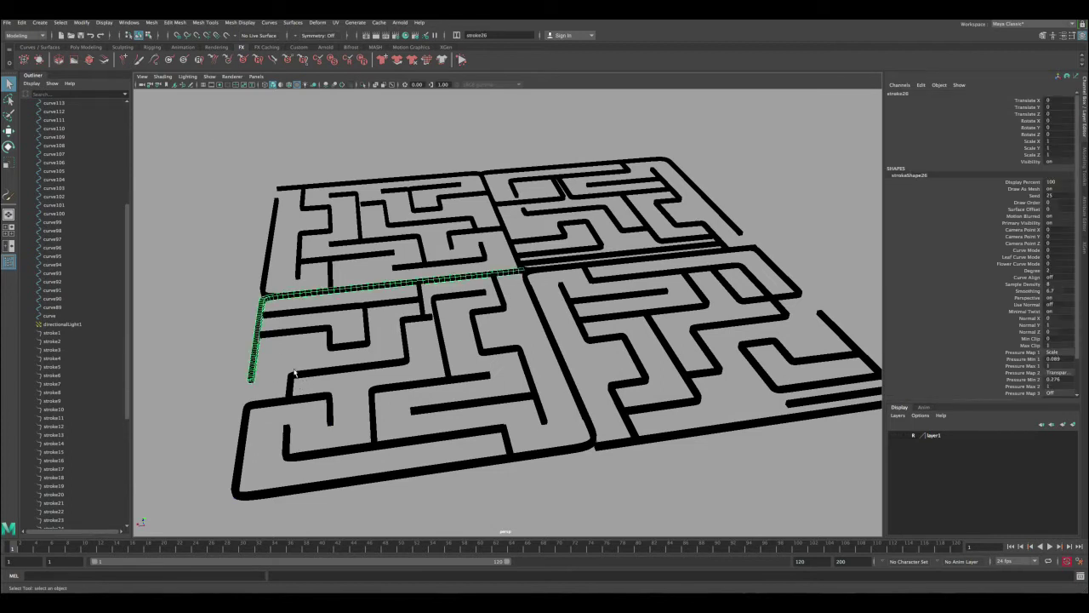
pyautogui.click(405, 349)
pyautogui.moveTo(130, 266); pyautogui.dragTo(116, 434)
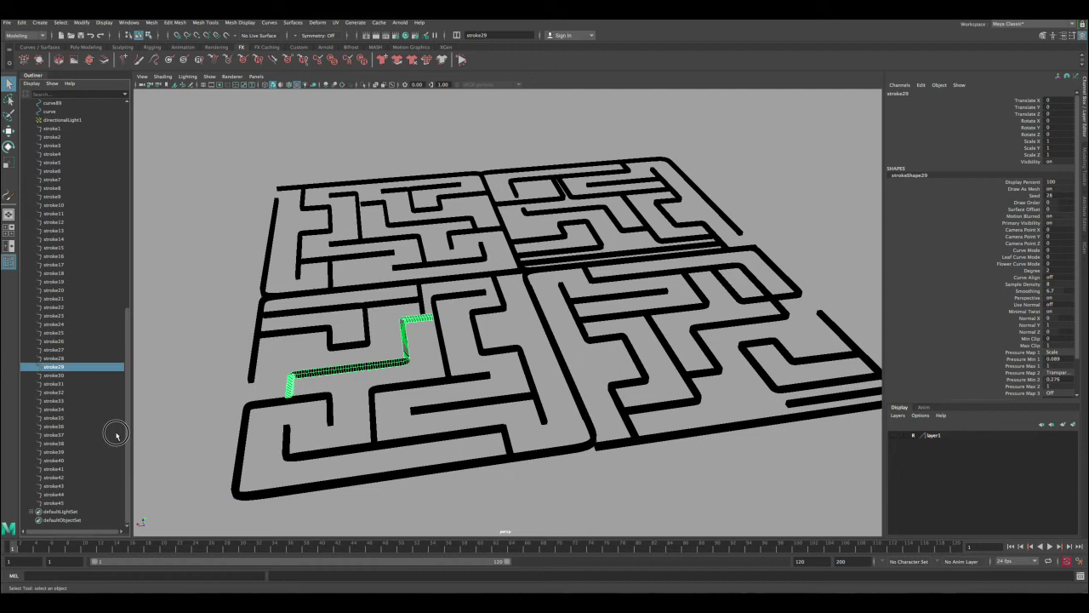
pyautogui.click(78, 501)
pyautogui.moveTo(125, 473); pyautogui.dragTo(134, 348)
pyautogui.keyDown('shift'); pyautogui.click(75, 360); pyautogui.keyUp('shift')
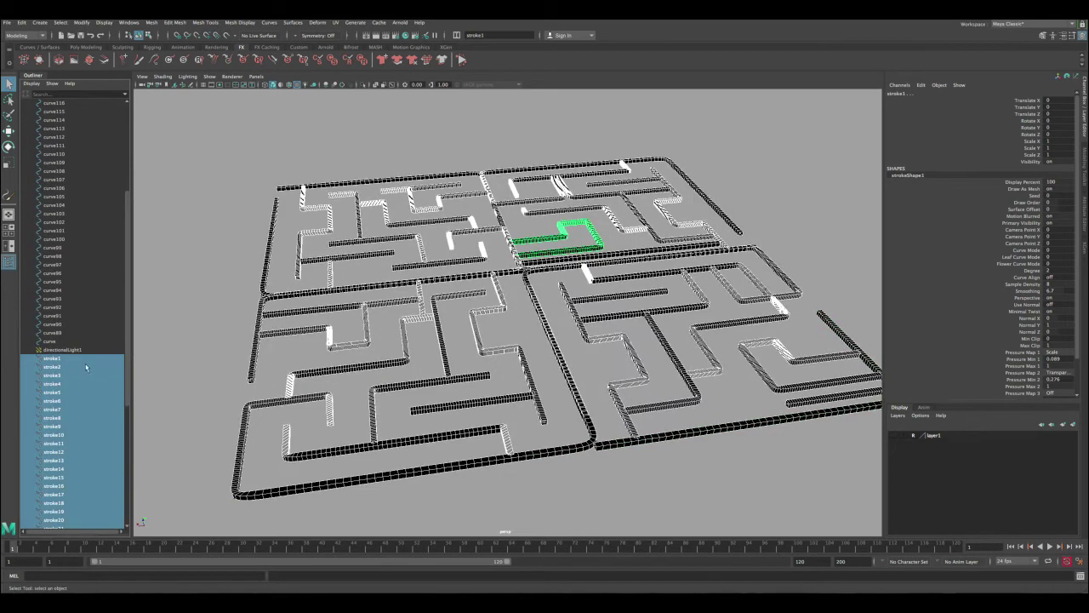
# - Open the options for converting Paint Effects to polygons and reset them to their defaults
pyautogui.keyDown('alt'); pyautogui.moveTo(503, 244); pyautogui.dragTo(465, 233); pyautogui.keyUp('alt')
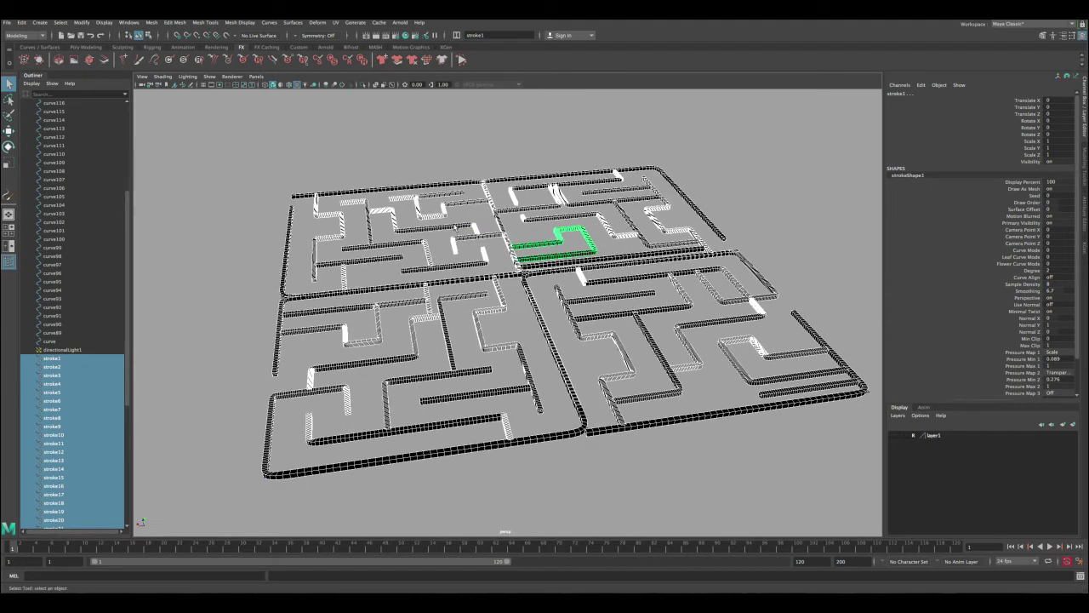
pyautogui.click(81, 22)
pyautogui.moveTo(136, 231)
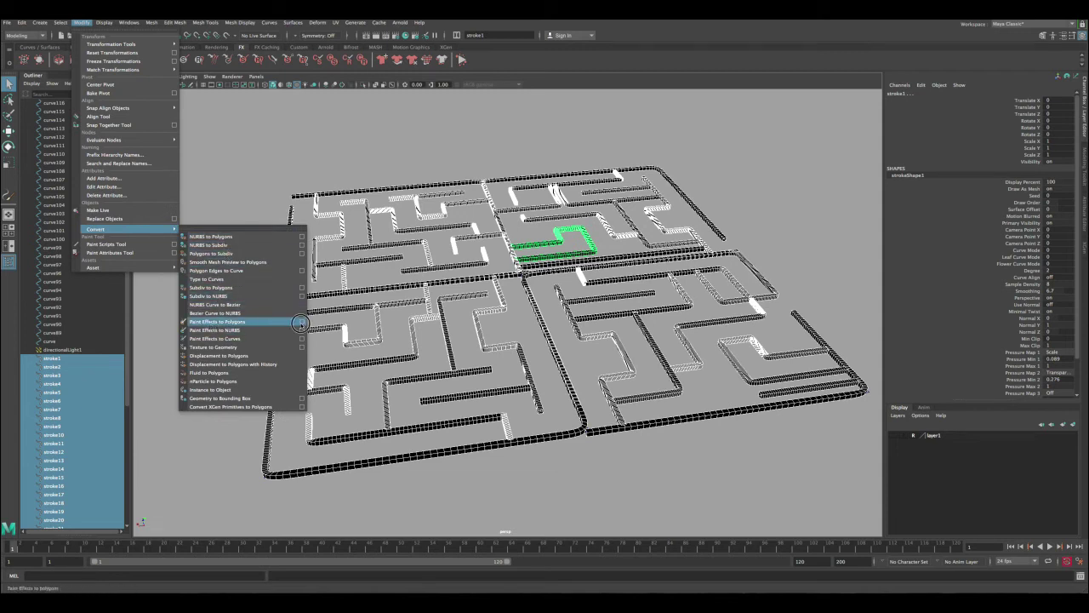
pyautogui.click(302, 323)
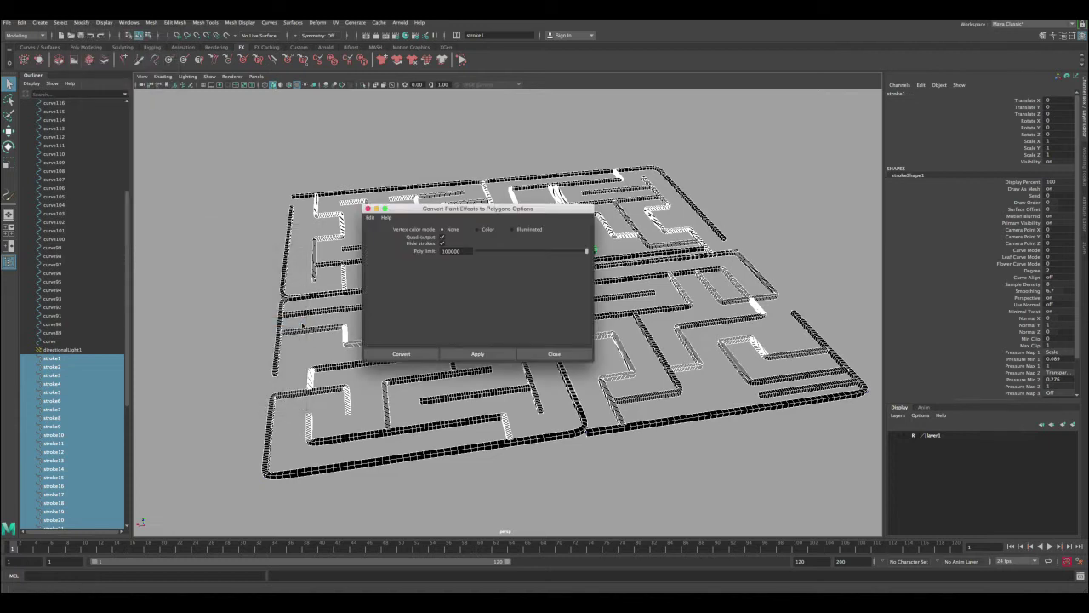
pyautogui.click(370, 217)
pyautogui.click(374, 233)
pyautogui.moveTo(500, 211); pyautogui.dragTo(507, 210)
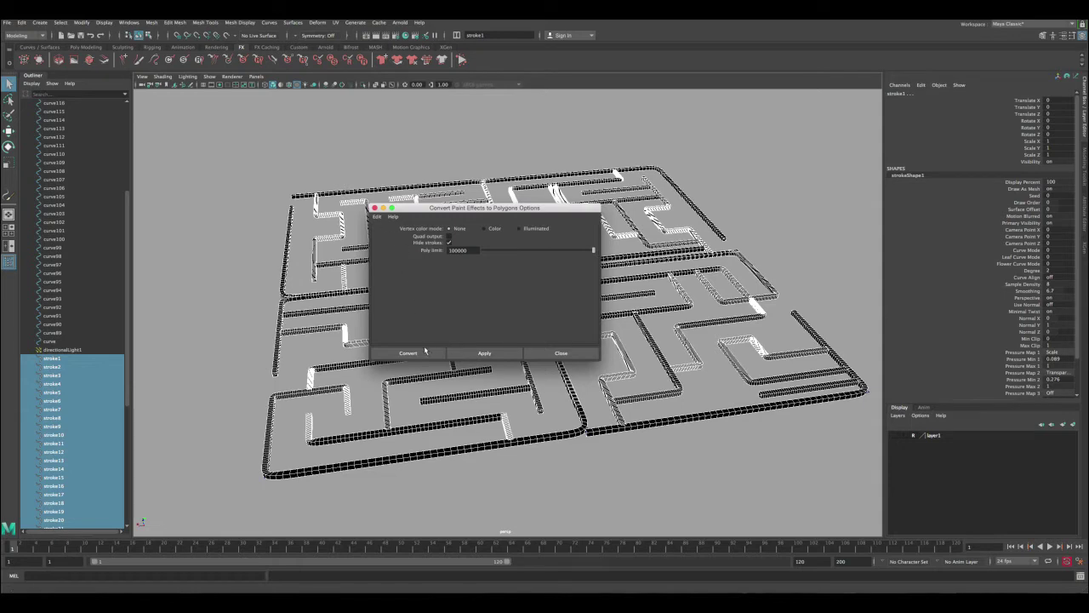
# - Convert the selected strokes to polygons with Quad output and Hide strokes enabled
pyautogui.keyDown('alt'); pyautogui.moveTo(481, 411); pyautogui.dragTo(525, 466, button='right'); pyautogui.keyUp('alt')
pyautogui.keyDown('alt'); pyautogui.moveTo(540, 410); pyautogui.dragTo(609, 493, button='right'); pyautogui.keyUp('alt')
pyautogui.keyDown('alt'); pyautogui.moveTo(536, 503); pyautogui.dragTo(542, 419, button='middle'); pyautogui.keyUp('alt')
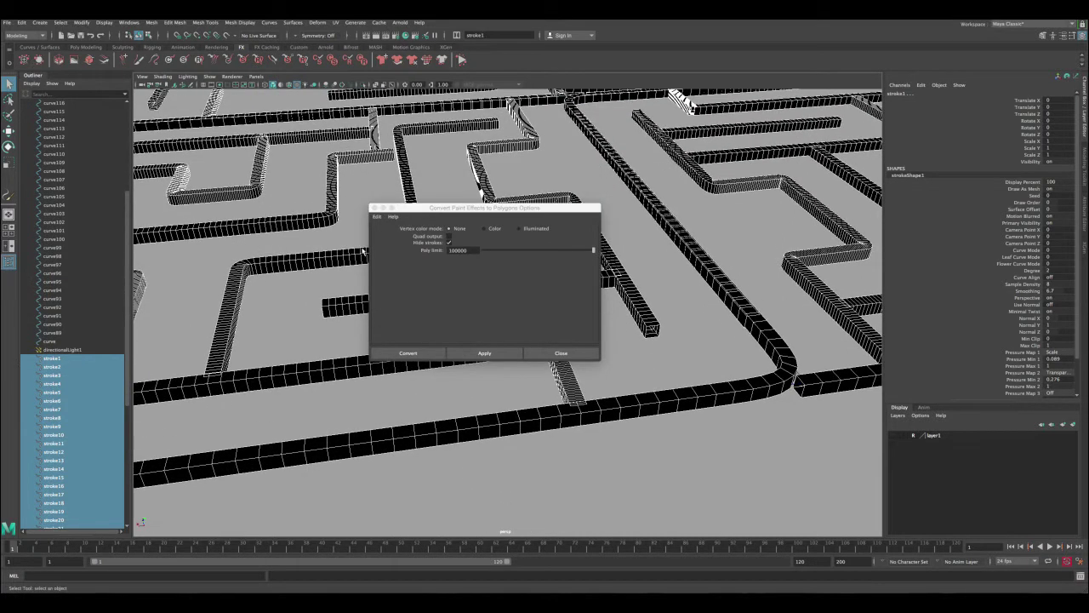
pyautogui.click(449, 242)
pyautogui.click(449, 236)
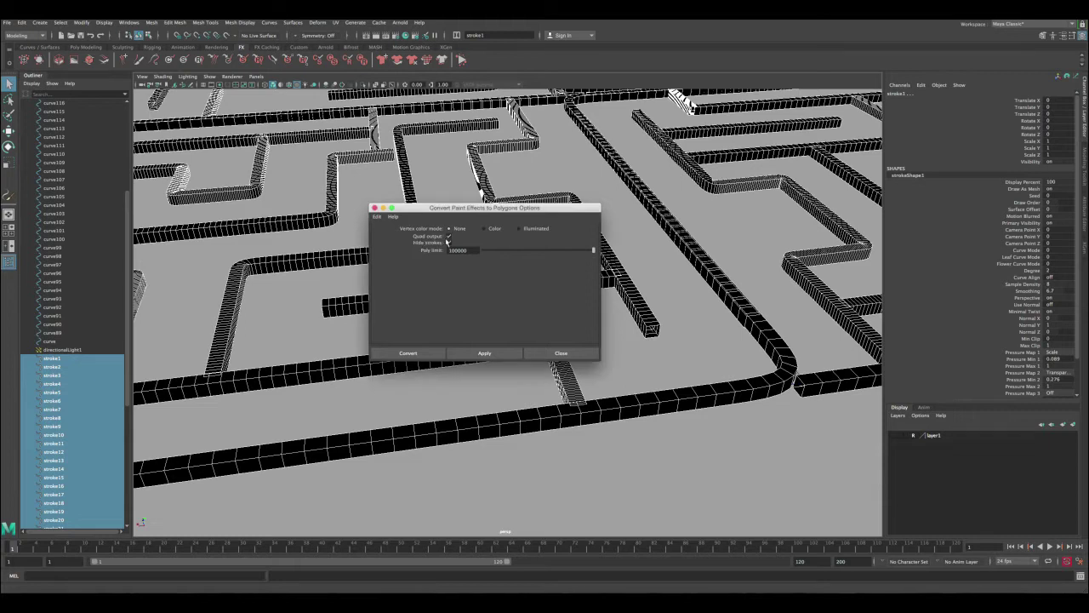
pyautogui.click(410, 352)
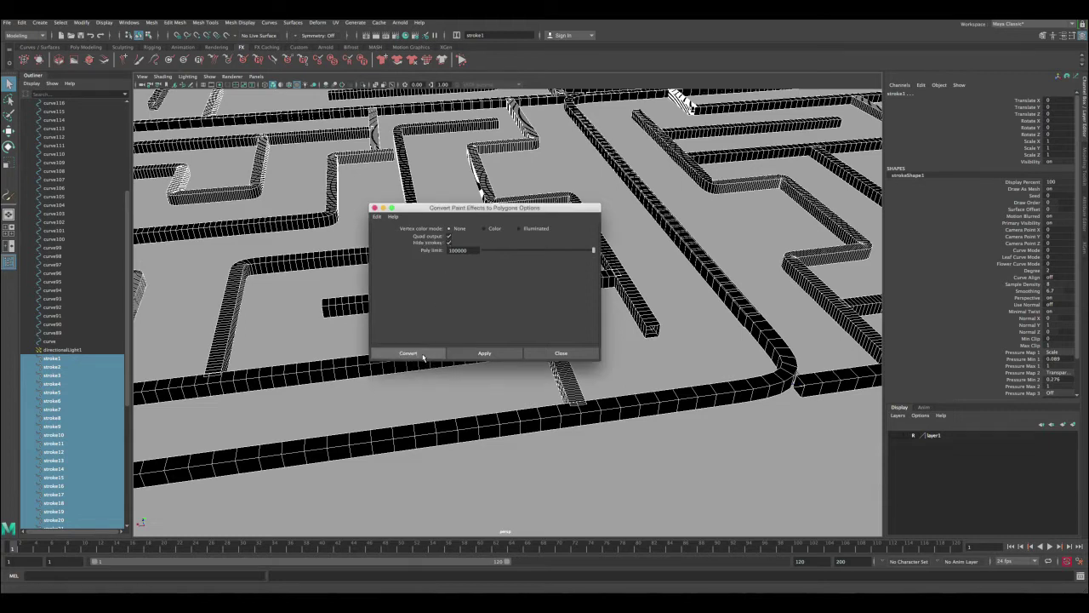
pyautogui.keyDown('alt'); pyautogui.moveTo(477, 417); pyautogui.dragTo(294, 288, button='right'); pyautogui.keyUp('alt')
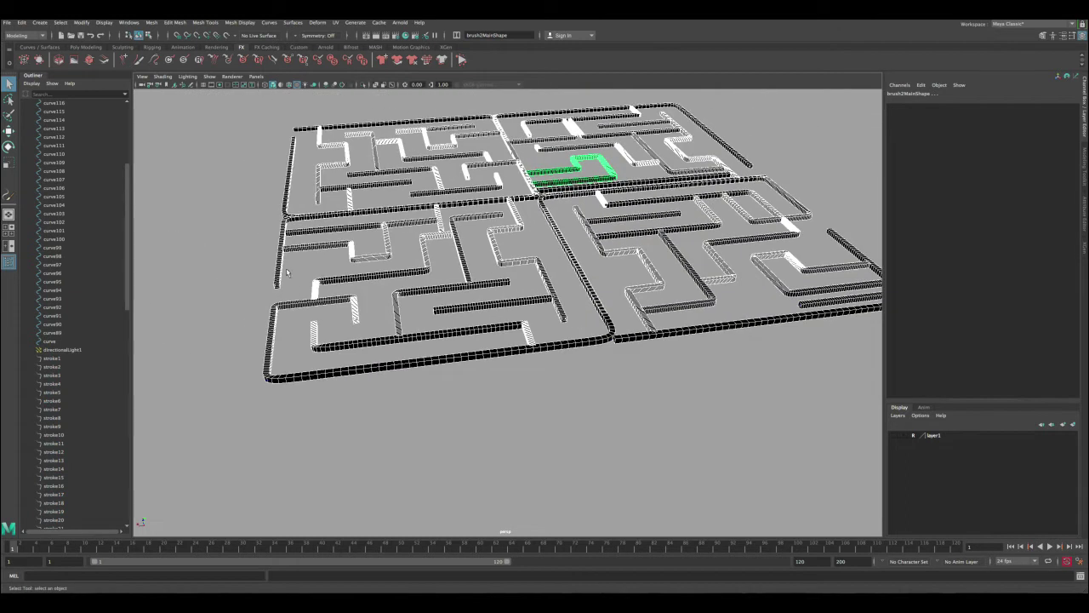
# - Select all the converted mesh groups from brush46MeshGroup to brush2MeshGroup and frame them to inspect the result
pyautogui.click(243, 264)
pyautogui.scroll(-10, 100, 314)
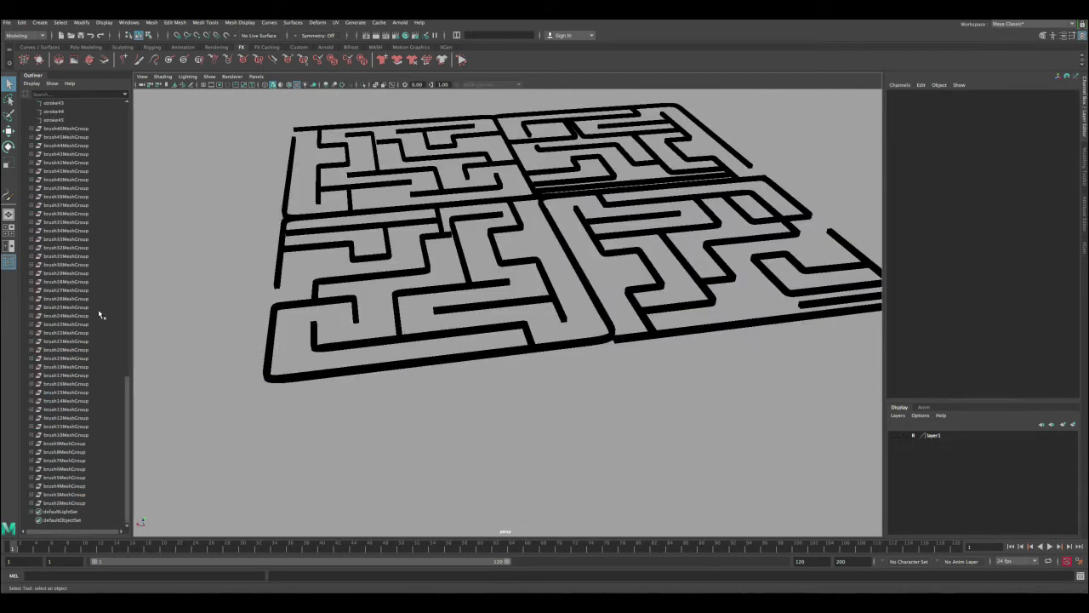
pyautogui.scroll(3, 87, 205)
pyautogui.click(80, 198)
pyautogui.scroll(-3, 83, 255)
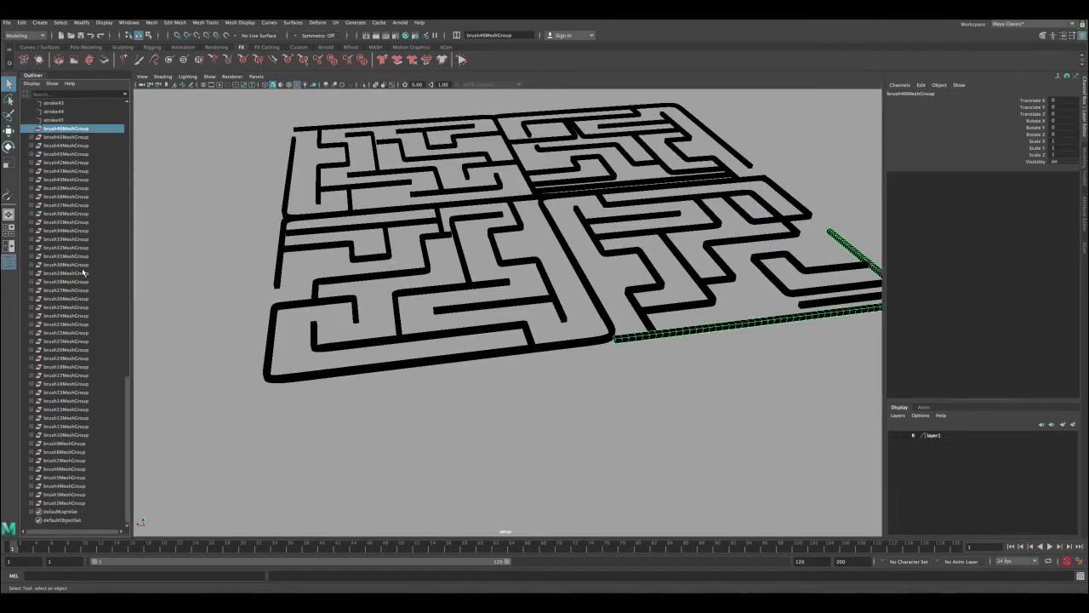
pyautogui.keyDown('shift'); pyautogui.click(67, 502); pyautogui.keyUp('shift')
pyautogui.press('f')
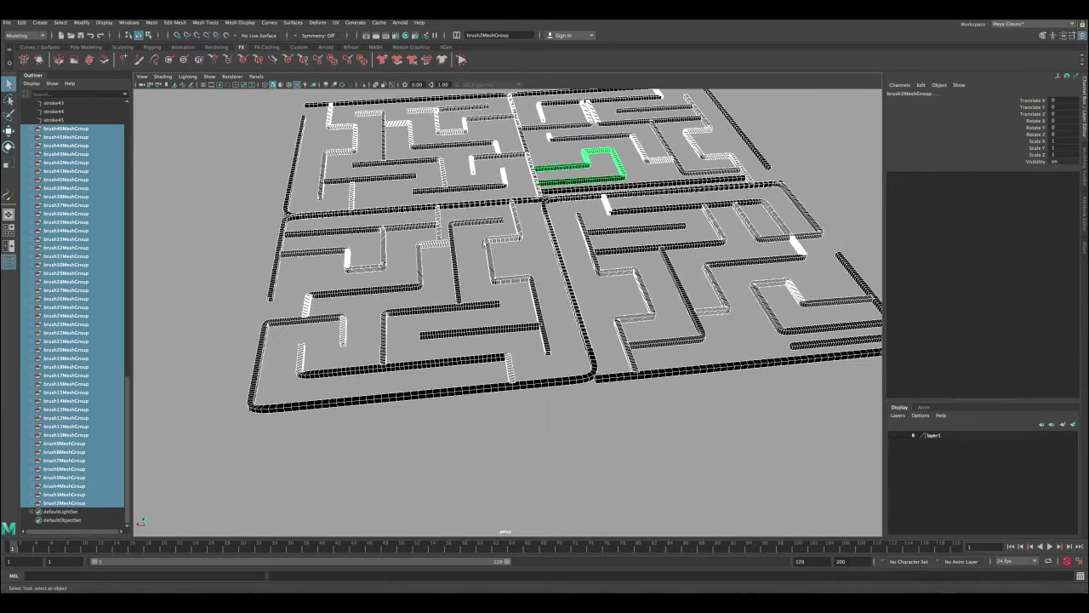
# - Select strokes stroke45 up to stroke1, put them in a new display layer, and clear the selection
pyautogui.scroll(5, 101, 204)
pyautogui.click(53, 256)
pyautogui.scroll(15, 72, 251)
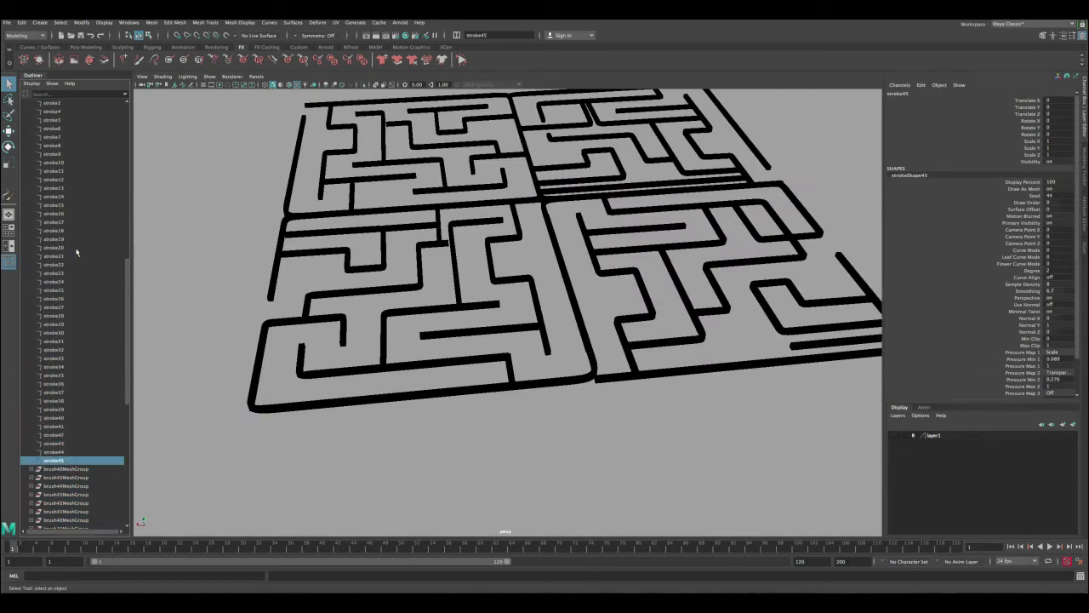
pyautogui.keyDown('shift'); pyautogui.click(55, 290); pyautogui.keyUp('shift')
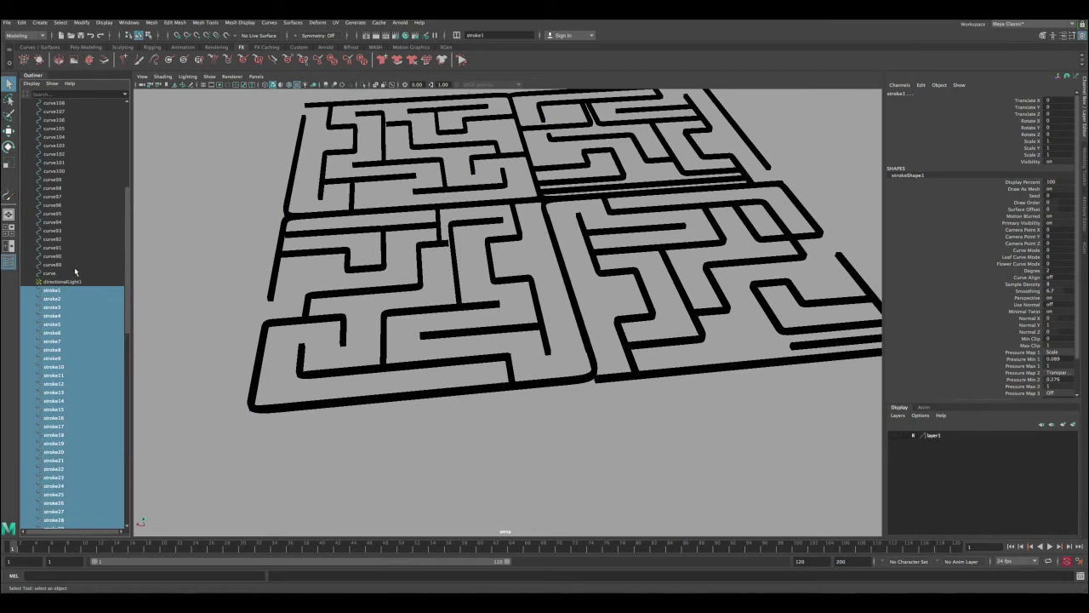
pyautogui.click(1072, 425)
pyautogui.click(444, 364)
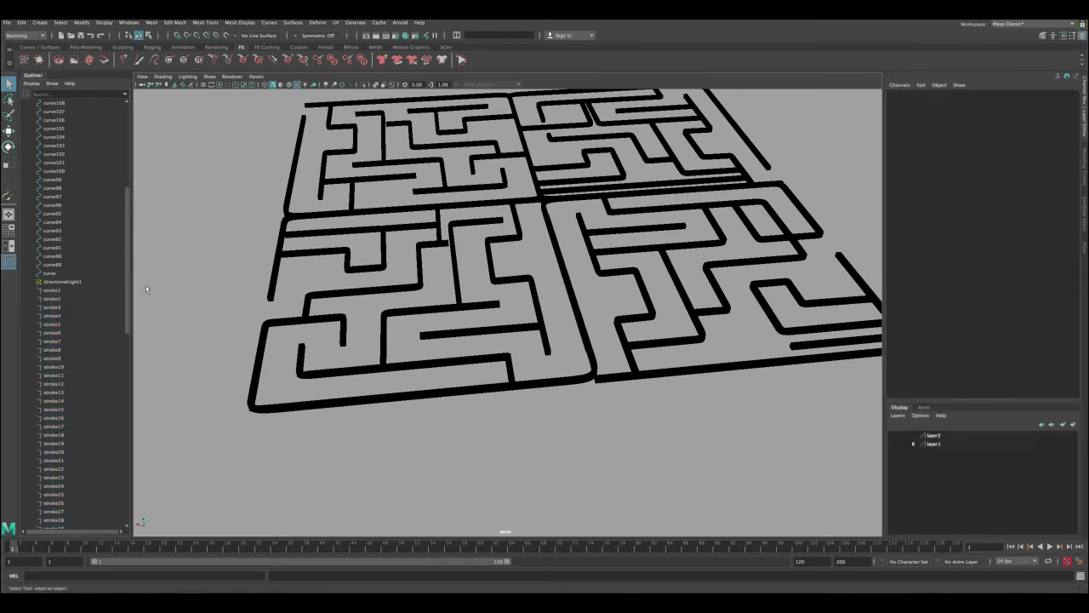
# - Select all the converted maze wall meshes, assign them a new Arnold aiStandardSurface material, and clear the selection
pyautogui.scroll(-20, 117, 295)
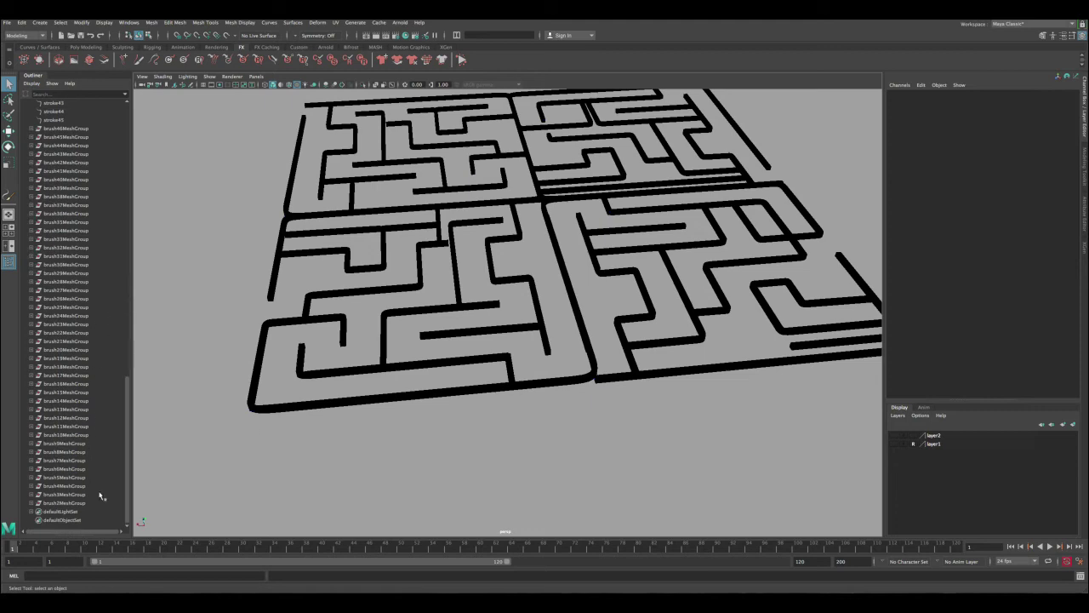
pyautogui.keyDown('alt'); pyautogui.moveTo(388, 295); pyautogui.dragTo(377, 298, button='right'); pyautogui.keyUp('alt')
pyautogui.scroll(-5, 377, 297)
pyautogui.moveTo(332, 135); pyautogui.dragTo(830, 449)
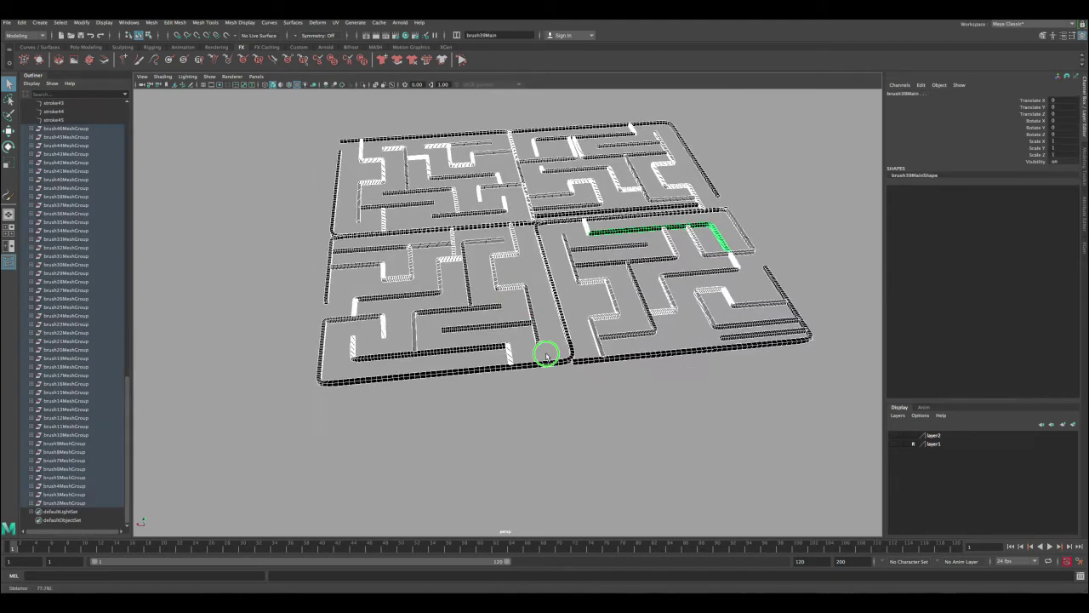
pyautogui.scroll(5, 547, 355)
pyautogui.scroll(-2, 446, 358)
pyautogui.moveTo(446, 357); pyautogui.dragTo(467, 581, button='right')
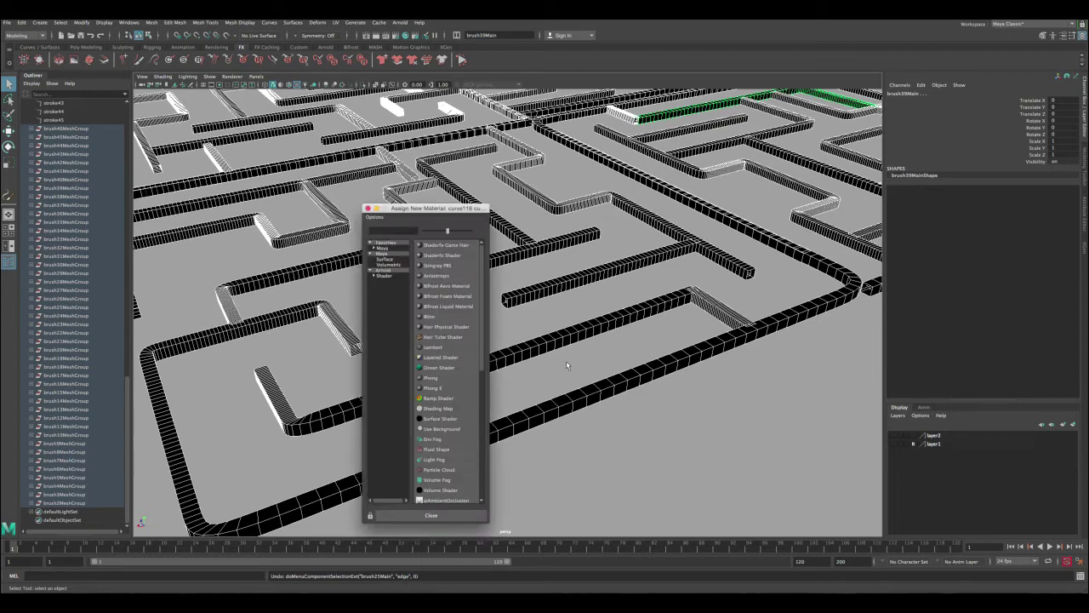
pyautogui.click(385, 276)
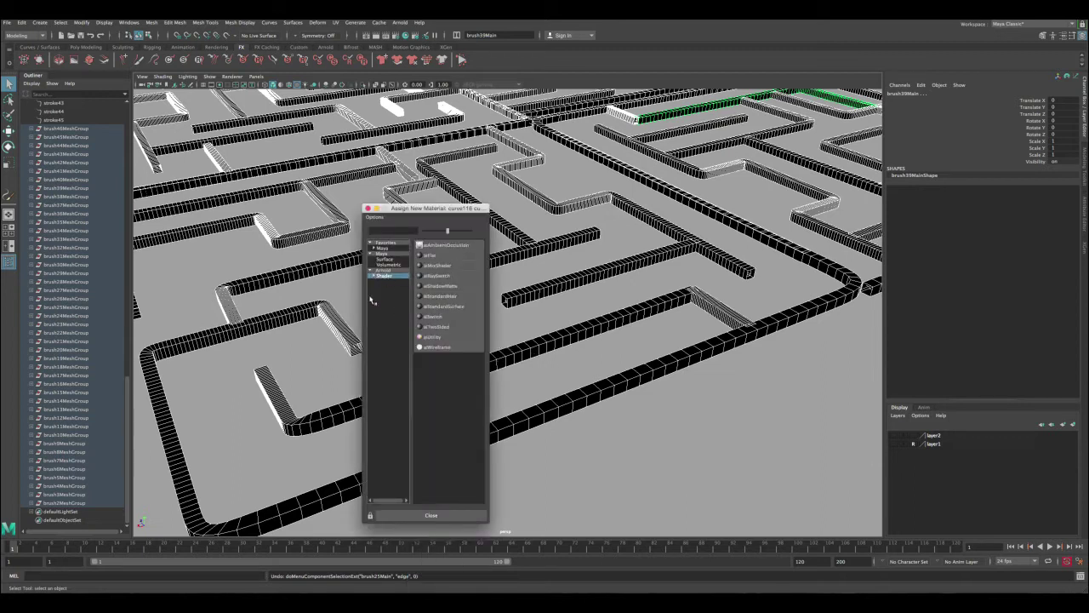
pyautogui.click(441, 309)
pyautogui.keyDown('alt'); pyautogui.moveTo(486, 321); pyautogui.dragTo(422, 306, button='right'); pyautogui.keyUp('alt')
pyautogui.keyDown('alt'); pyautogui.moveTo(422, 306); pyautogui.dragTo(581, 405); pyautogui.keyUp('alt')
pyautogui.click(578, 405)
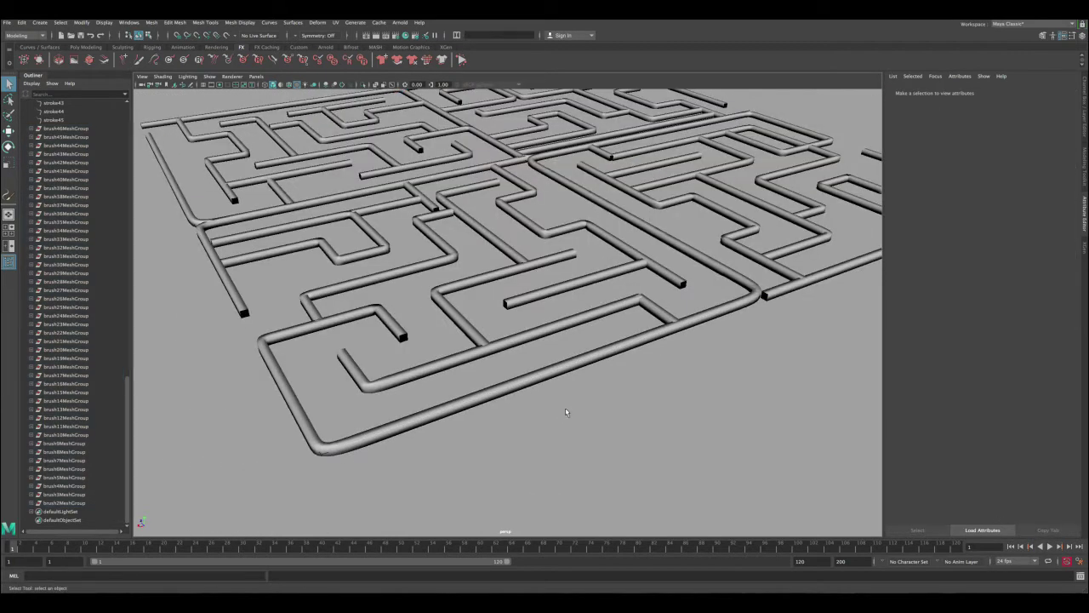
# - Render the current frame of the maze with Arnold Renderer and close the render window
pyautogui.scroll(5, 554, 416)
pyautogui.keyDown('alt'); pyautogui.moveTo(553, 415); pyautogui.dragTo(476, 340, button='right'); pyautogui.keyUp('alt')
pyautogui.keyDown('alt'); pyautogui.moveTo(477, 341); pyautogui.dragTo(443, 400, button='middle'); pyautogui.keyUp('alt')
pyautogui.keyDown('alt'); pyautogui.moveTo(442, 383); pyautogui.dragTo(499, 370, button='right'); pyautogui.keyUp('alt')
pyautogui.keyDown('alt'); pyautogui.moveTo(503, 384); pyautogui.dragTo(504, 365); pyautogui.keyUp('alt')
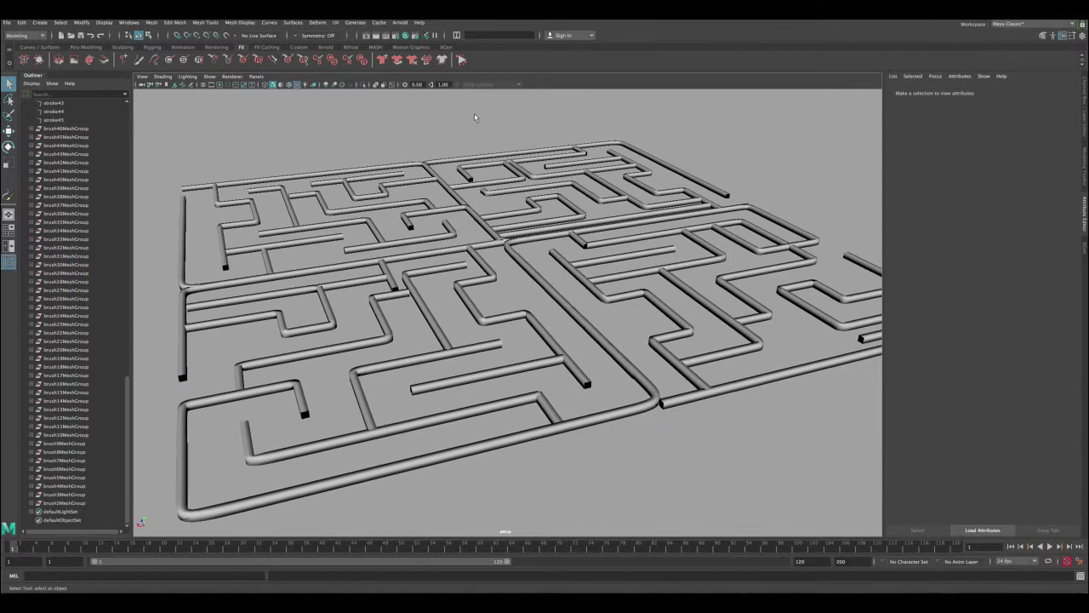
pyautogui.click(379, 36)
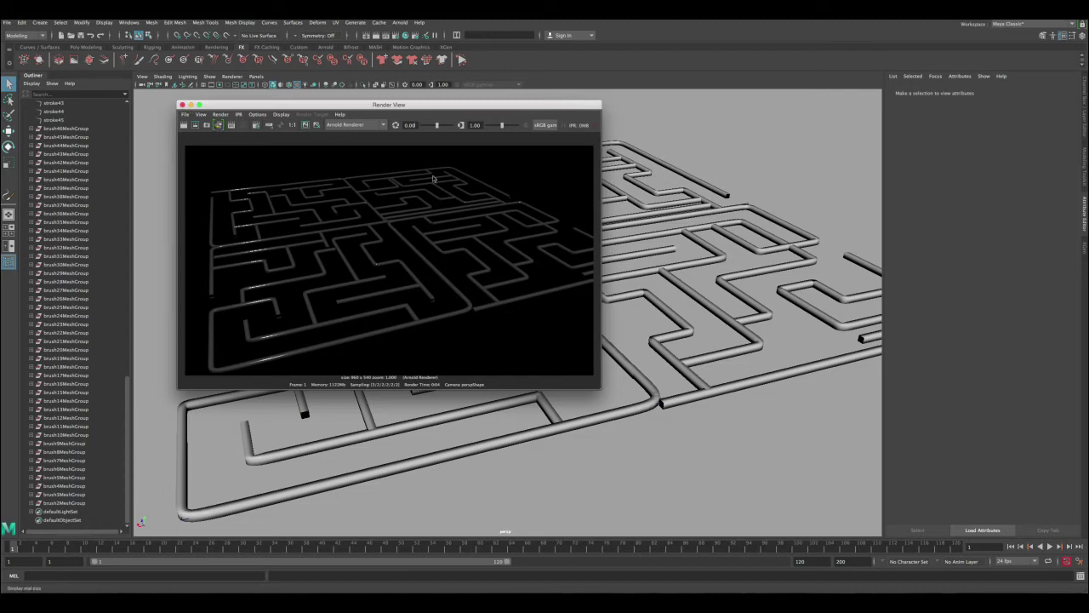
pyautogui.click(676, 328)
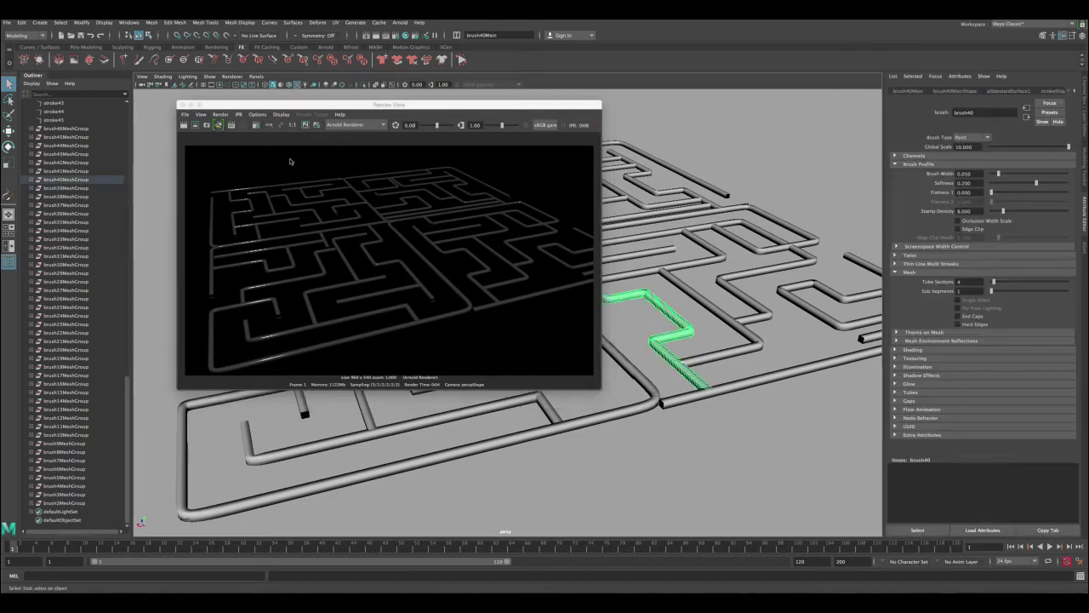
pyautogui.click(182, 106)
# - Select strokes stroke45 up to stroke1 and raise their Smoothing to 10
pyautogui.scroll(5, 109, 206)
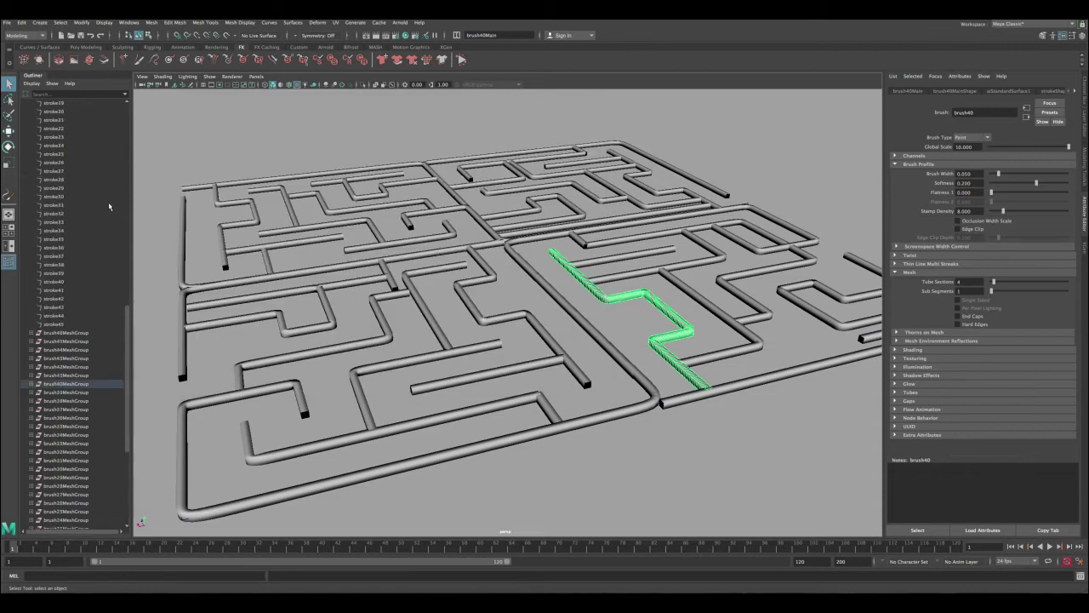
pyautogui.click(55, 324)
pyautogui.scroll(8, 75, 323)
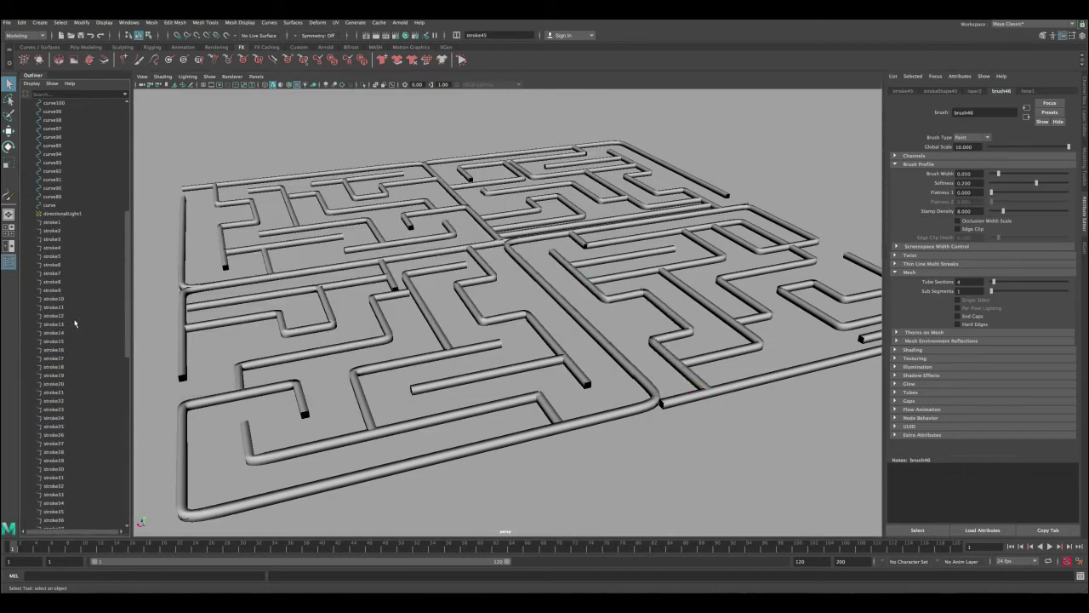
pyautogui.keyDown('shift'); pyautogui.click(65, 226); pyautogui.keyUp('shift')
pyautogui.hotkey('ctrl', 'a')
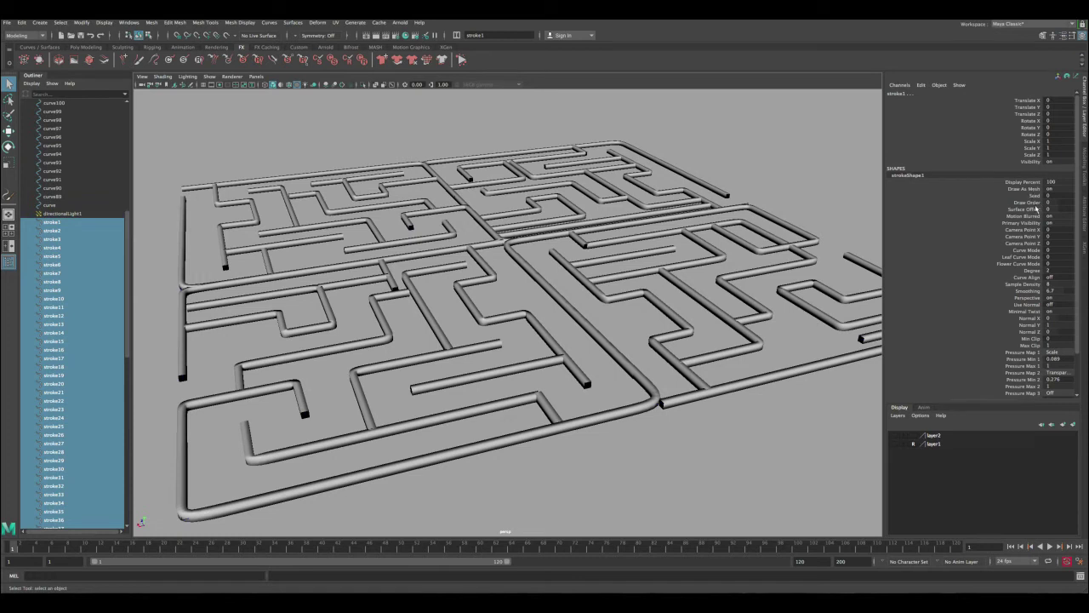
pyautogui.click(1027, 292)
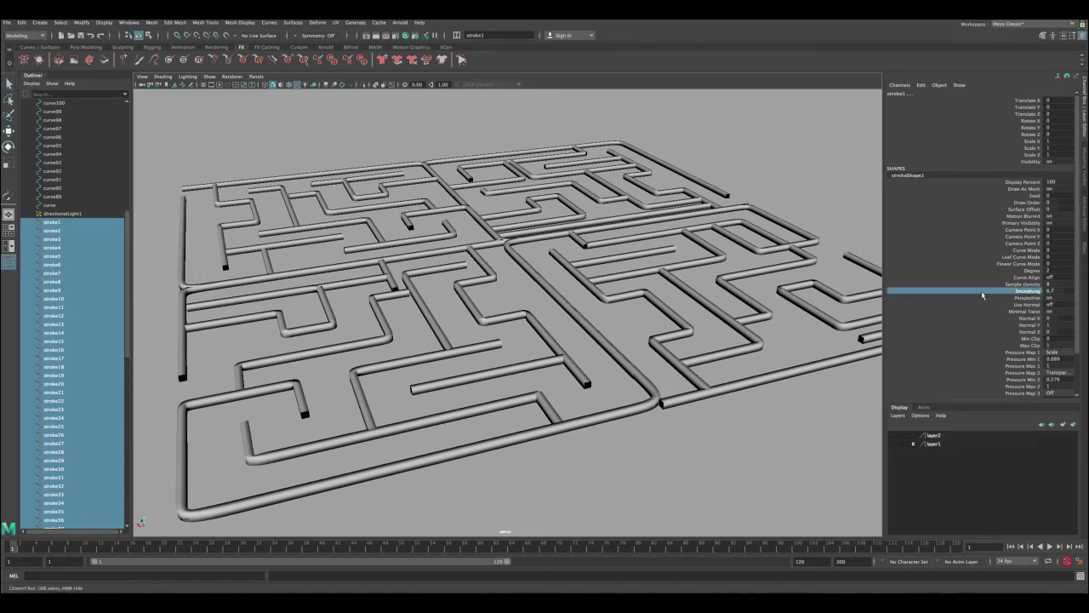
pyautogui.moveTo(704, 280); pyautogui.dragTo(792, 282, button='middle')
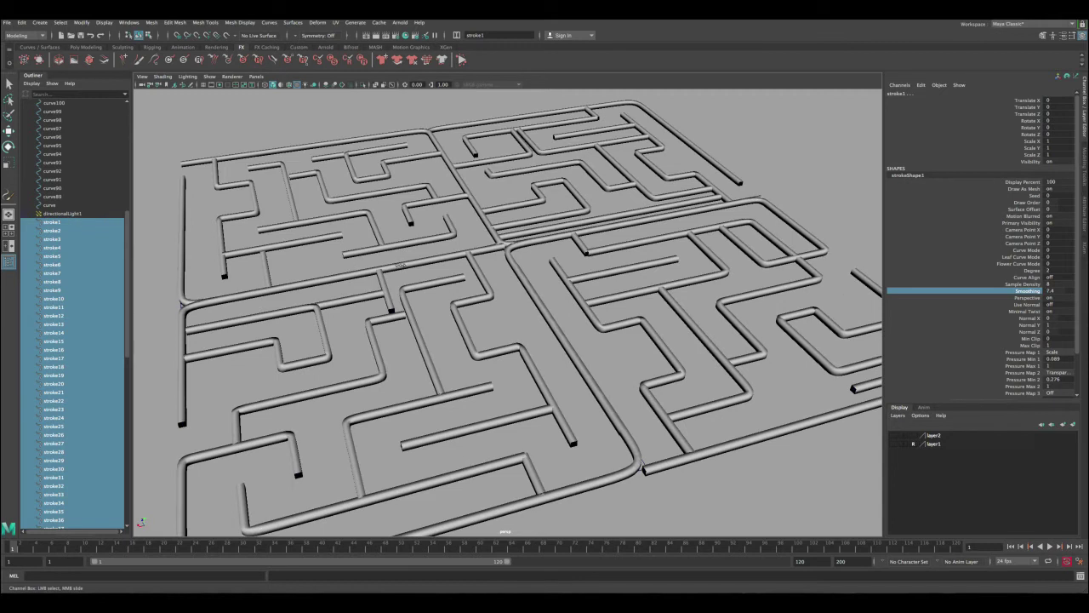
pyautogui.keyDown('alt'); pyautogui.moveTo(620, 332); pyautogui.dragTo(631, 370, button='right'); pyautogui.keyUp('alt')
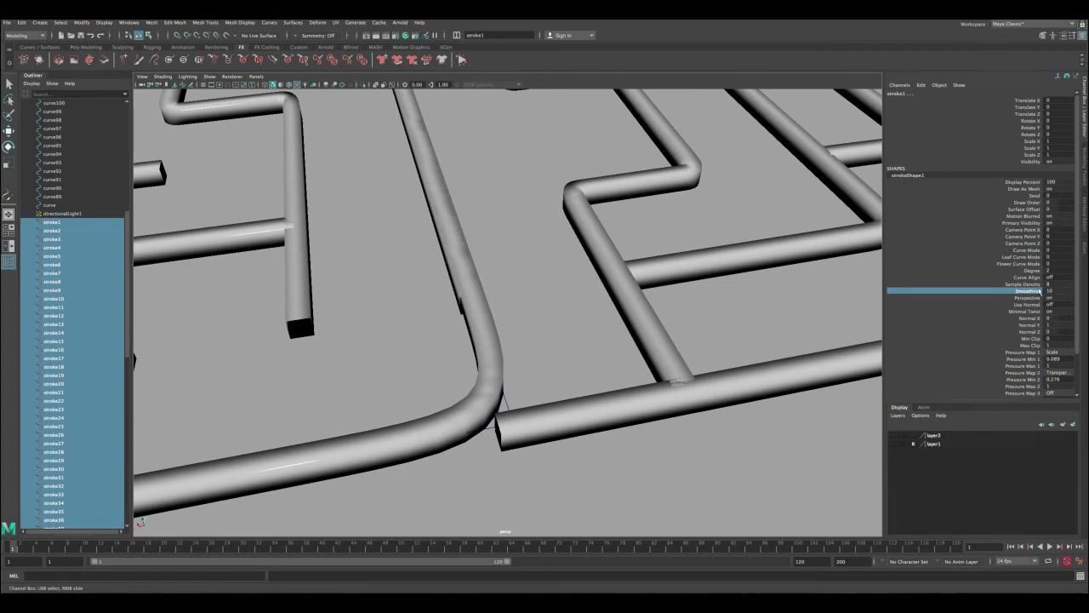
# - Set the Sample Density of the selected strokes to 19
pyautogui.doubleClick(1046, 283)
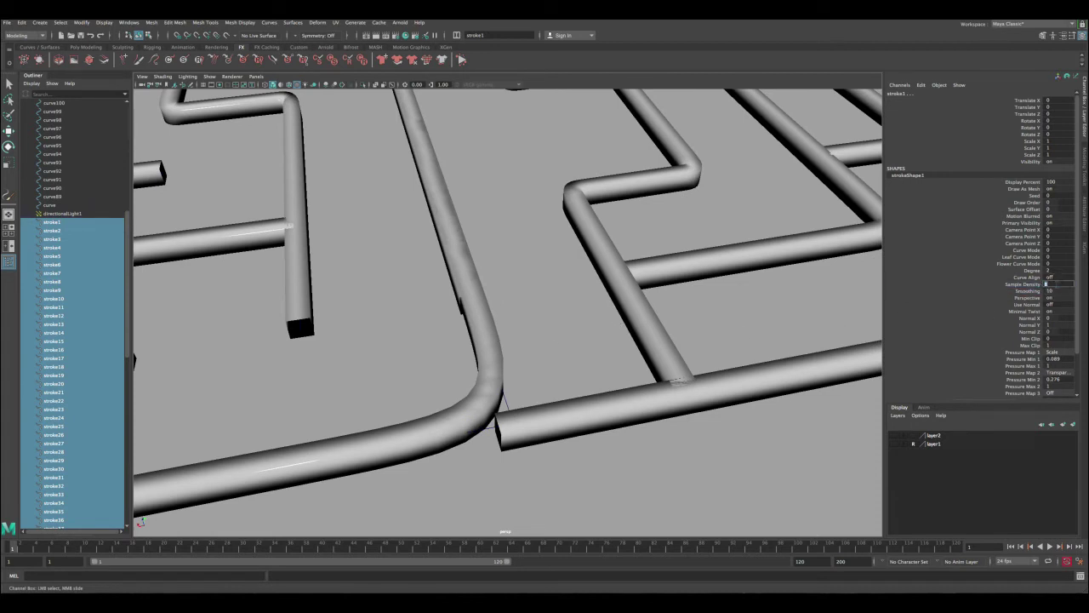
pyautogui.press('Return')
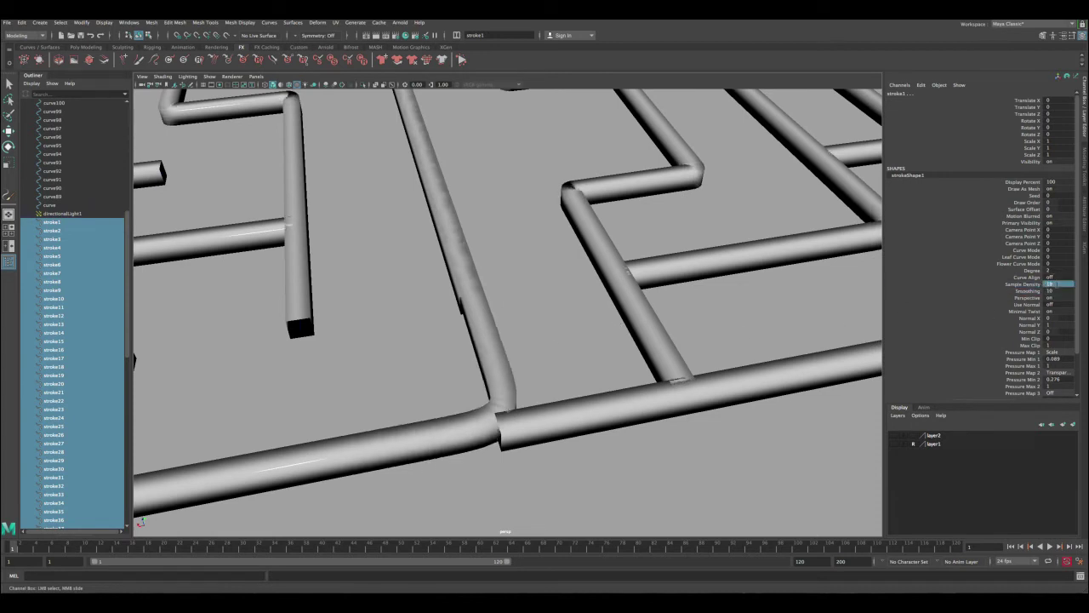
pyautogui.keyDown('alt'); pyautogui.moveTo(564, 200); pyautogui.dragTo(508, 226, button='right'); pyautogui.keyUp('alt')
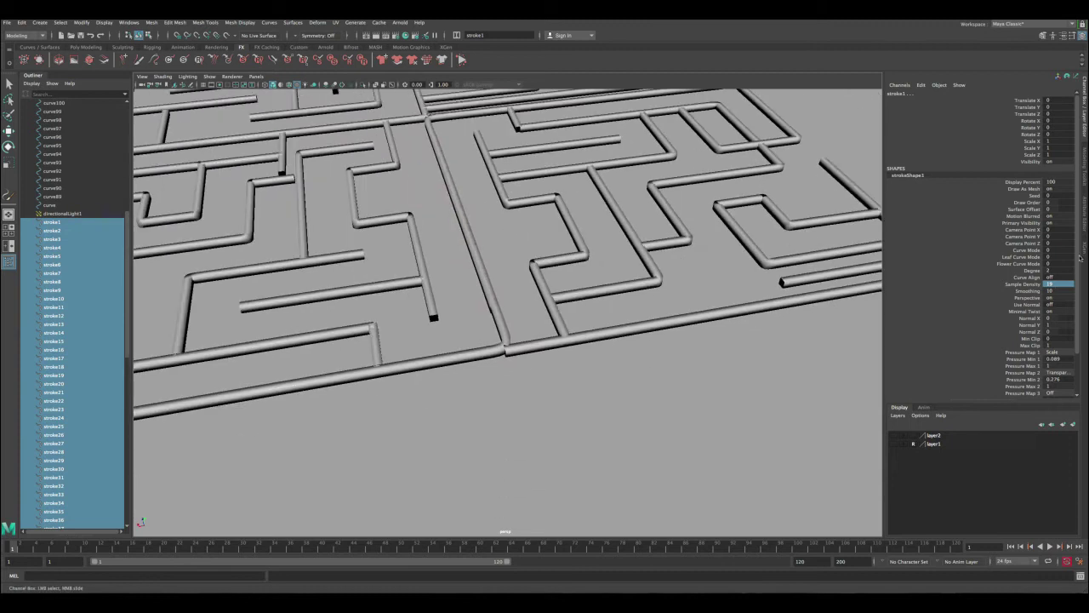
# - Expand the brush2 input of the selected strokes and set their Global Scale to 40
pyautogui.moveTo(1077, 251); pyautogui.dragTo(1078, 290)
pyautogui.click(909, 382)
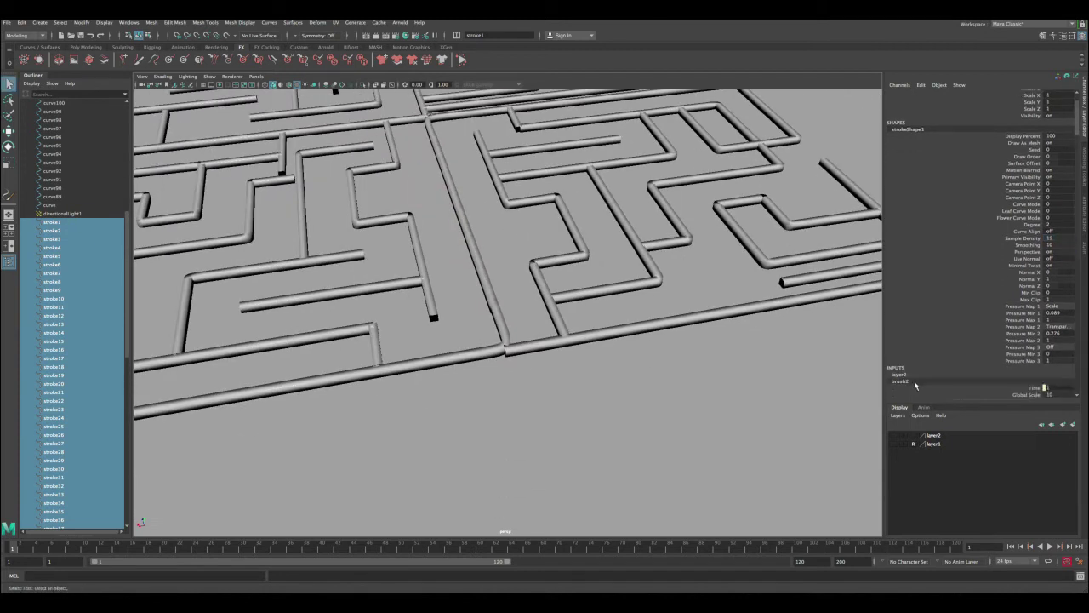
pyautogui.scroll(-4, 1062, 265)
pyautogui.doubleClick(1052, 315)
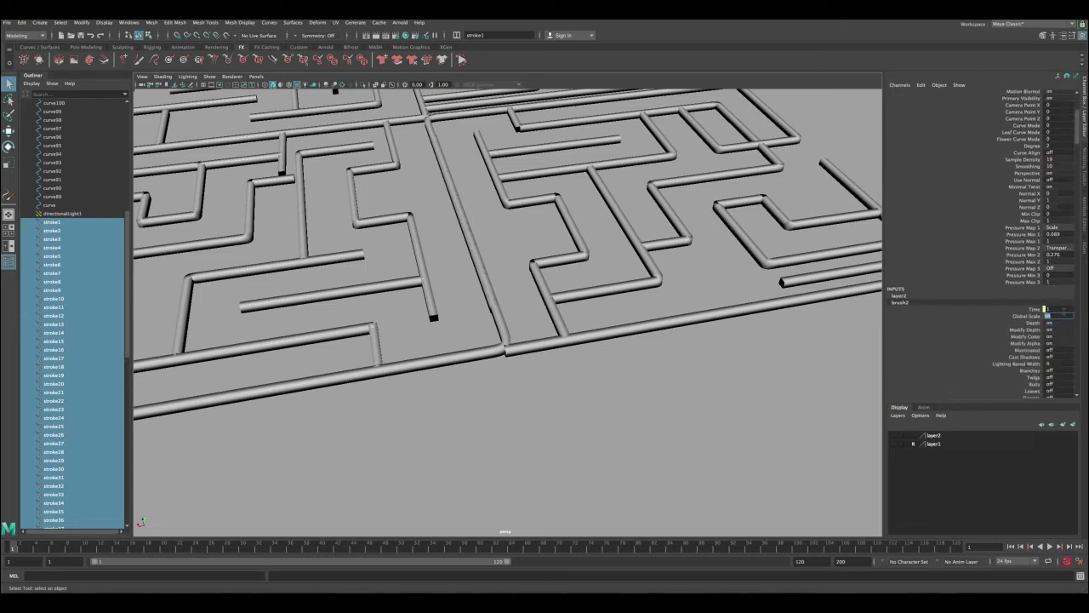
pyautogui.write('40')
pyautogui.press('Return')
pyautogui.keyDown('alt'); pyautogui.moveTo(518, 236); pyautogui.dragTo(485, 286); pyautogui.keyUp('alt')
# - Set the Global Scale of the selected strokes' brushes to 20 and check the wall thickness around the maze
pyautogui.doubleClick(1056, 316)
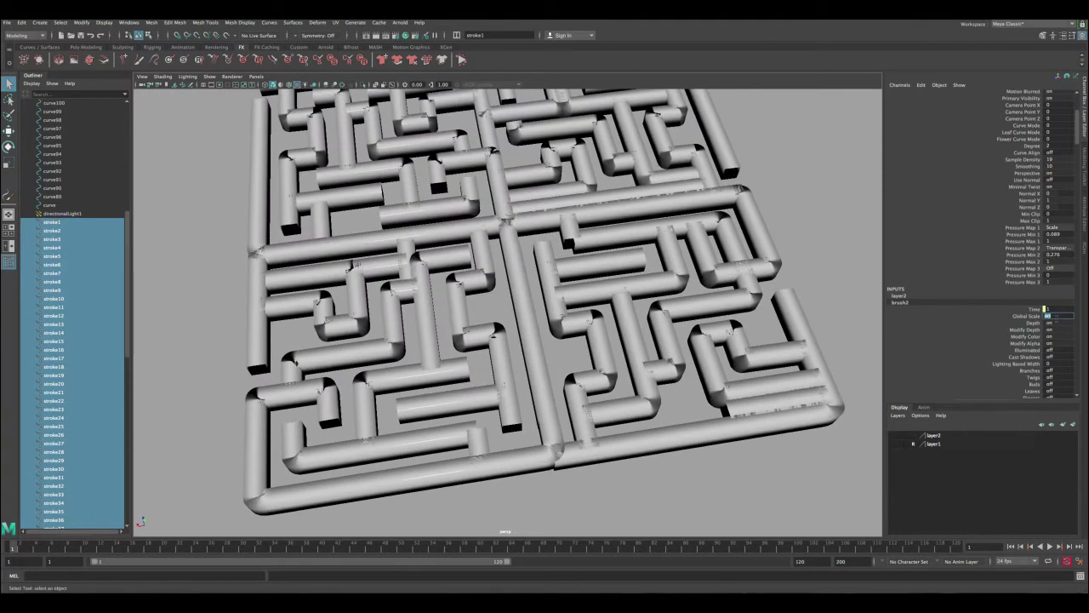
pyautogui.press('Return')
pyautogui.keyDown('alt'); pyautogui.moveTo(608, 383); pyautogui.dragTo(630, 362); pyautogui.keyUp('alt')
pyautogui.keyDown('alt'); pyautogui.moveTo(630, 363); pyautogui.dragTo(650, 400, button='right'); pyautogui.keyUp('alt')
pyautogui.moveTo(650, 400)
pyautogui.keyDown('alt'); pyautogui.mouseDown()
pyautogui.moveTo(635, 347)
pyautogui.moveTo(620, 372)
pyautogui.moveTo(608, 354)
pyautogui.mouseUp(); pyautogui.keyUp('alt')
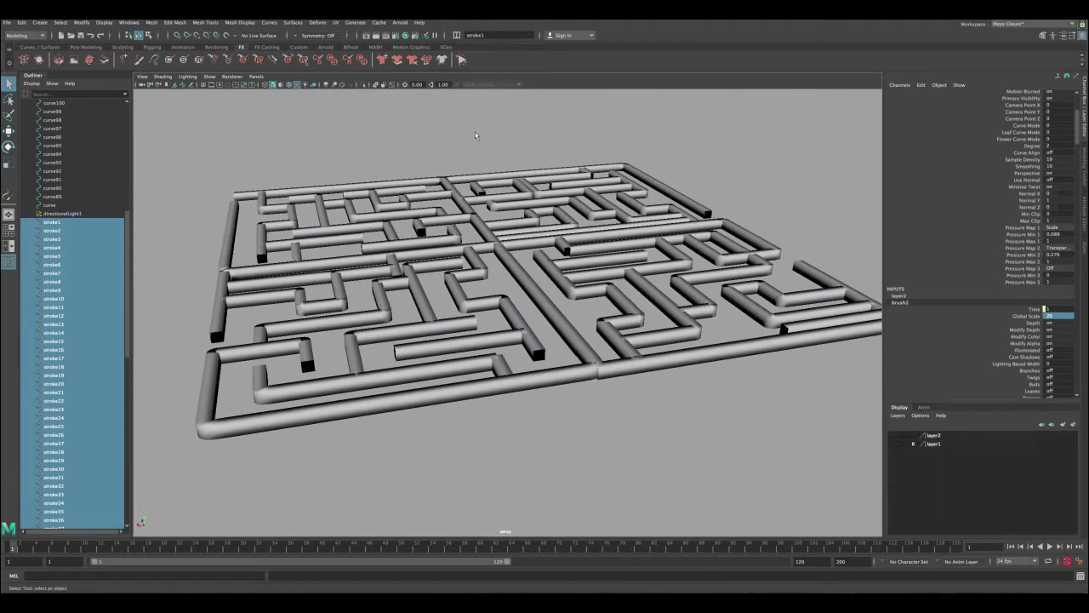
# - Deselect the strokes, render the current view of the thickened maze with Arnold and close the render
pyautogui.click(477, 136)
pyautogui.click(381, 36)
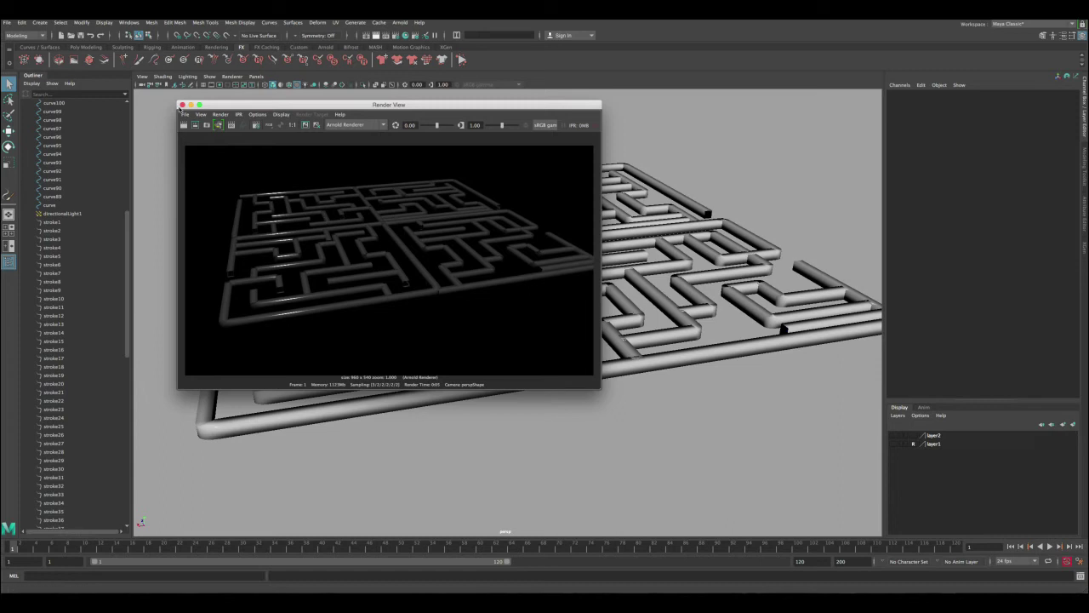
pyautogui.click(181, 103)
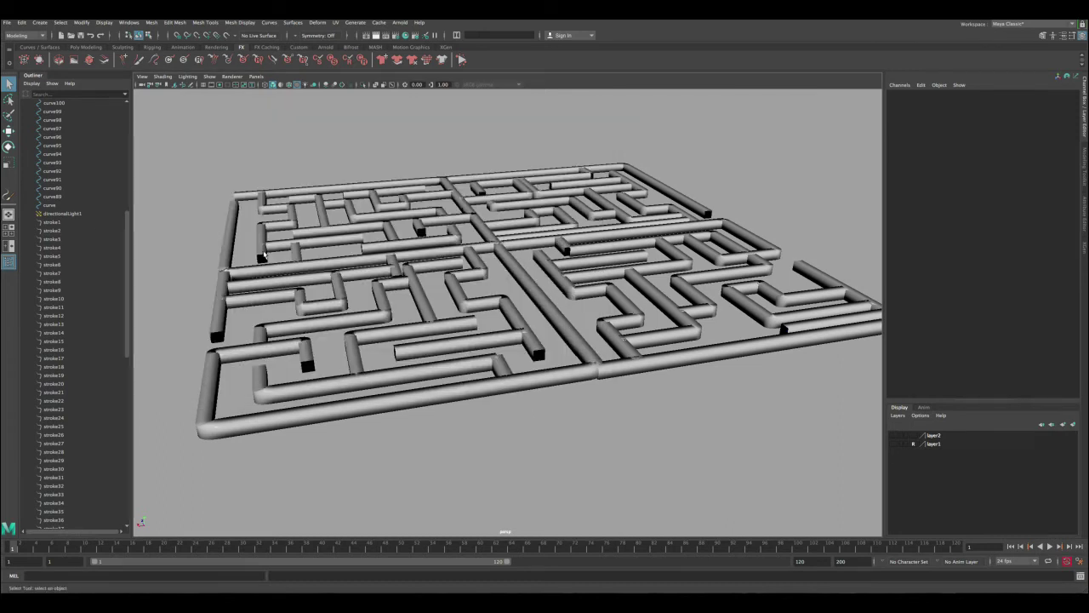
# - Select strokes stroke1 to stroke45 and set the Global Scale of their brushes to 10 for thinner walls
pyautogui.scroll(-2, 263, 254)
pyautogui.keyDown('alt'); pyautogui.moveTo(257, 242); pyautogui.dragTo(256, 248); pyautogui.keyUp('alt')
pyautogui.moveTo(234, 146); pyautogui.dragTo(831, 474)
pyautogui.click(66, 221)
pyautogui.scroll(-8, 76, 341)
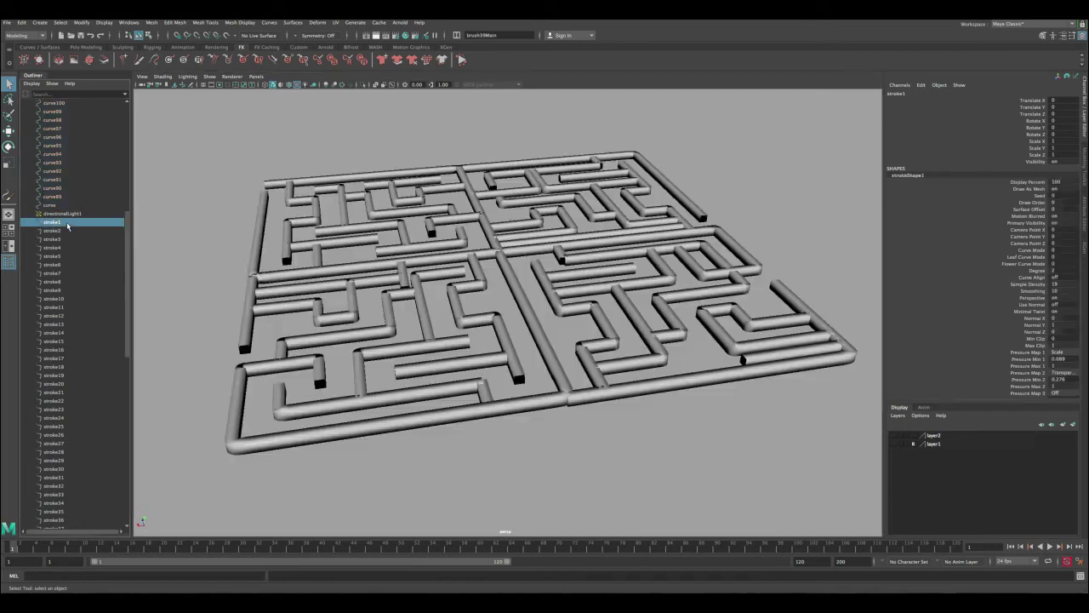
pyautogui.keyDown('shift'); pyautogui.click(70, 393); pyautogui.keyUp('shift')
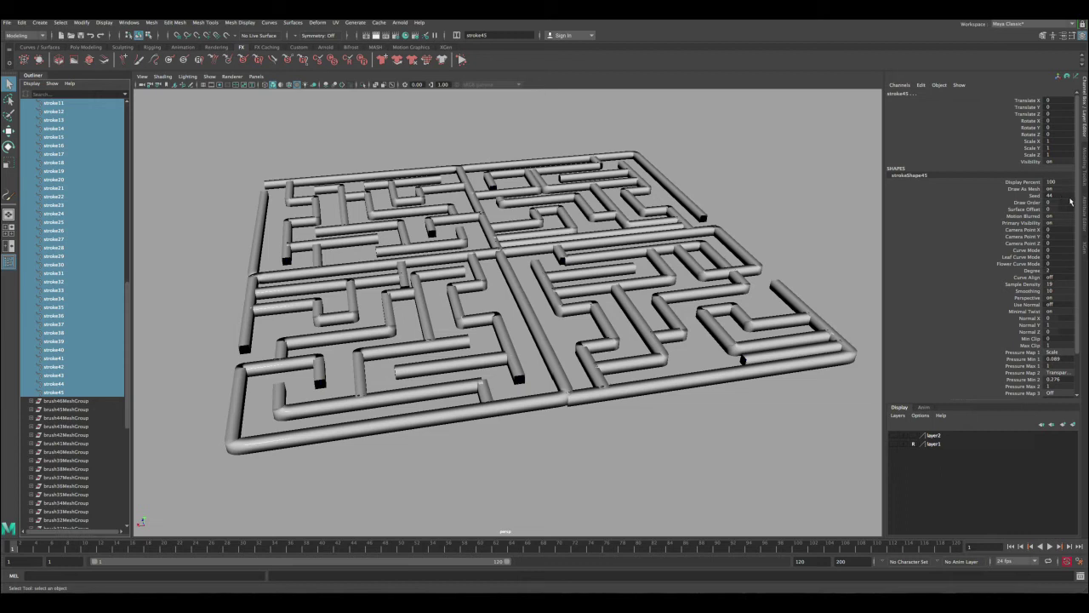
pyautogui.scroll(-2, 1079, 204)
pyautogui.click(912, 381)
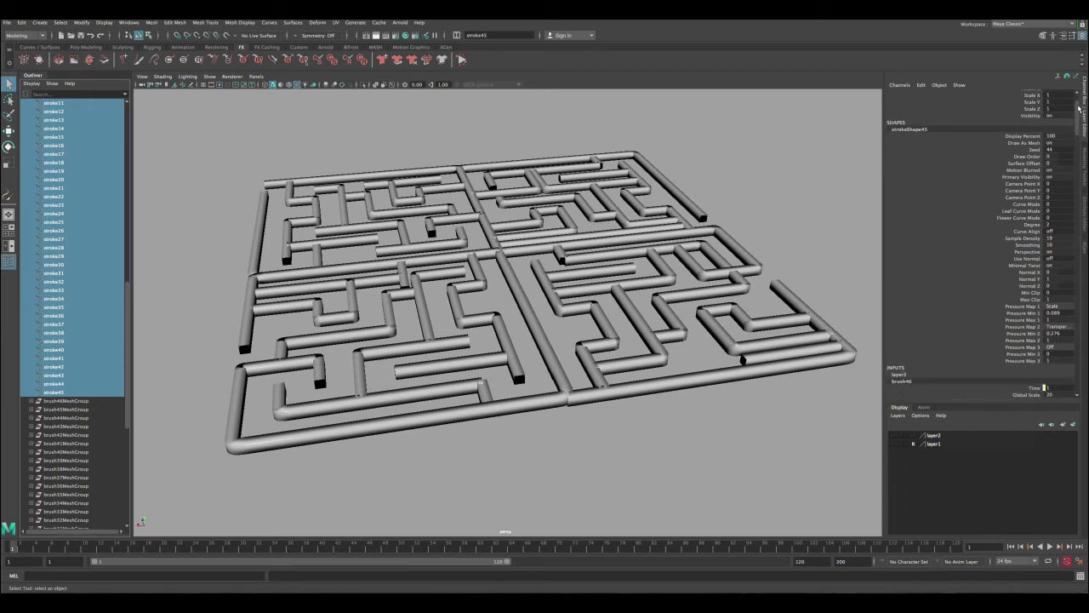
pyautogui.scroll(-9, 1079, 106)
pyautogui.click(1055, 195)
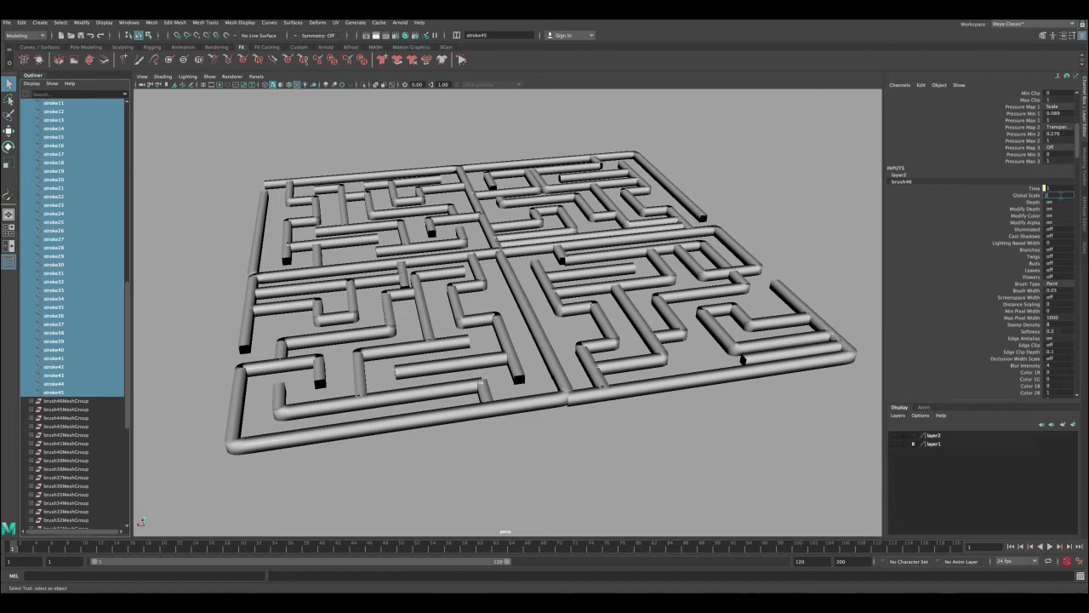
pyautogui.write('10')
pyautogui.press('Return')
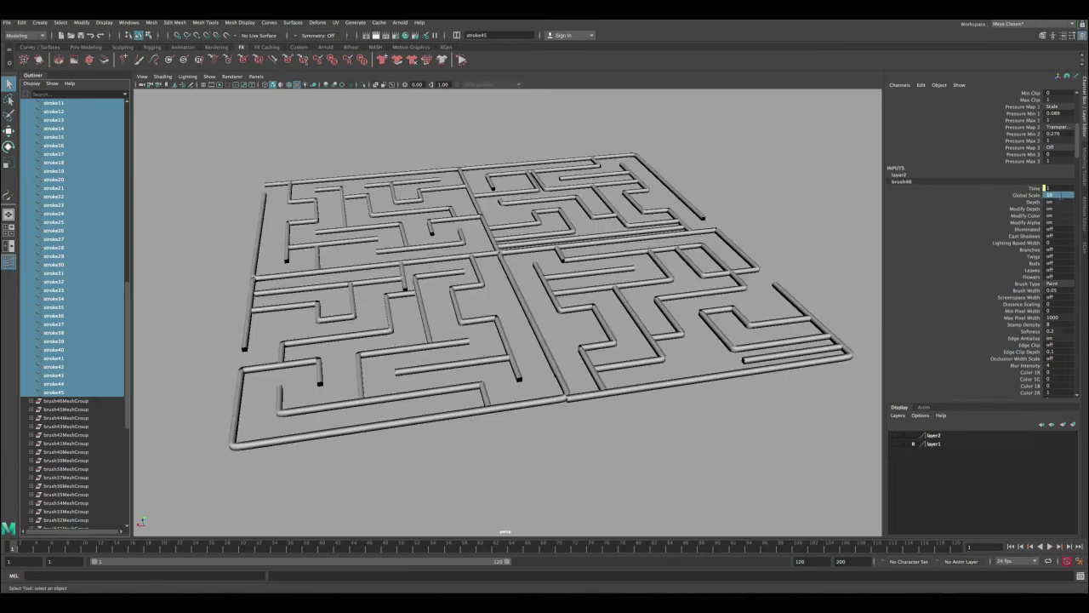
# - Select all maze wall meshes, delete their history and clear the selection
pyautogui.click(690, 156)
pyautogui.keyDown('alt'); pyautogui.moveTo(690, 156); pyautogui.dragTo(347, 326); pyautogui.keyUp('alt')
pyautogui.keyDown('alt'); pyautogui.moveTo(226, 317); pyautogui.dragTo(223, 214); pyautogui.keyUp('alt')
pyautogui.moveTo(231, 138); pyautogui.dragTo(807, 510)
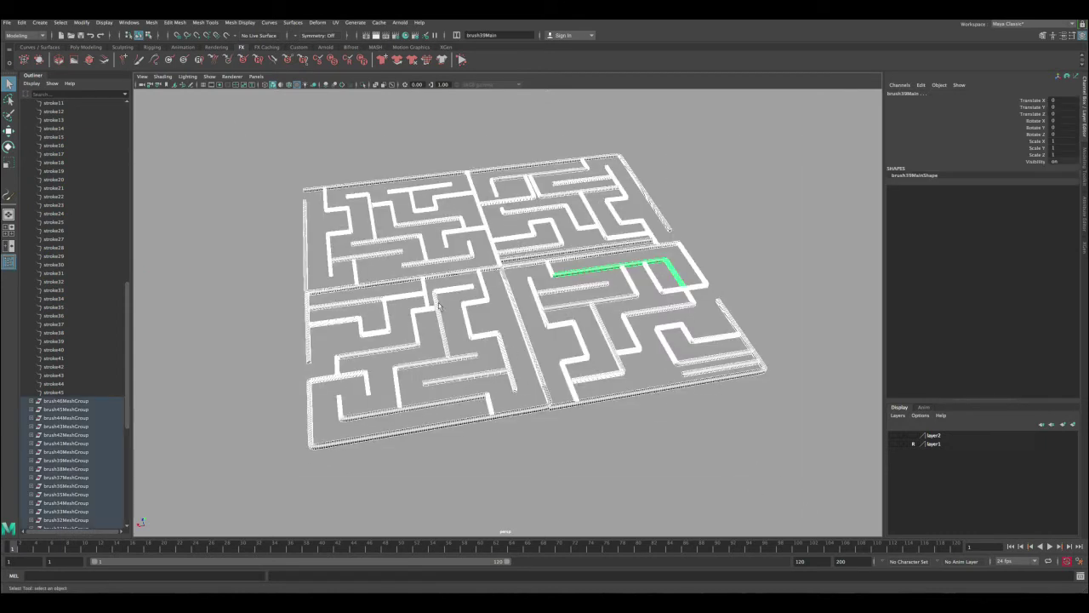
pyautogui.click(22, 22)
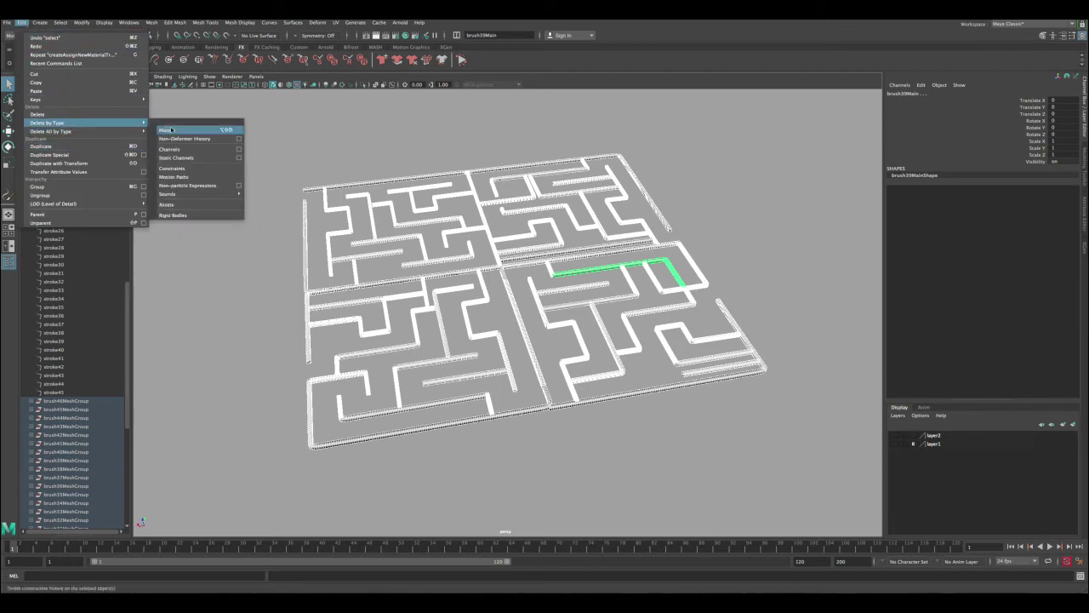
pyautogui.click(171, 138)
pyautogui.click(314, 141)
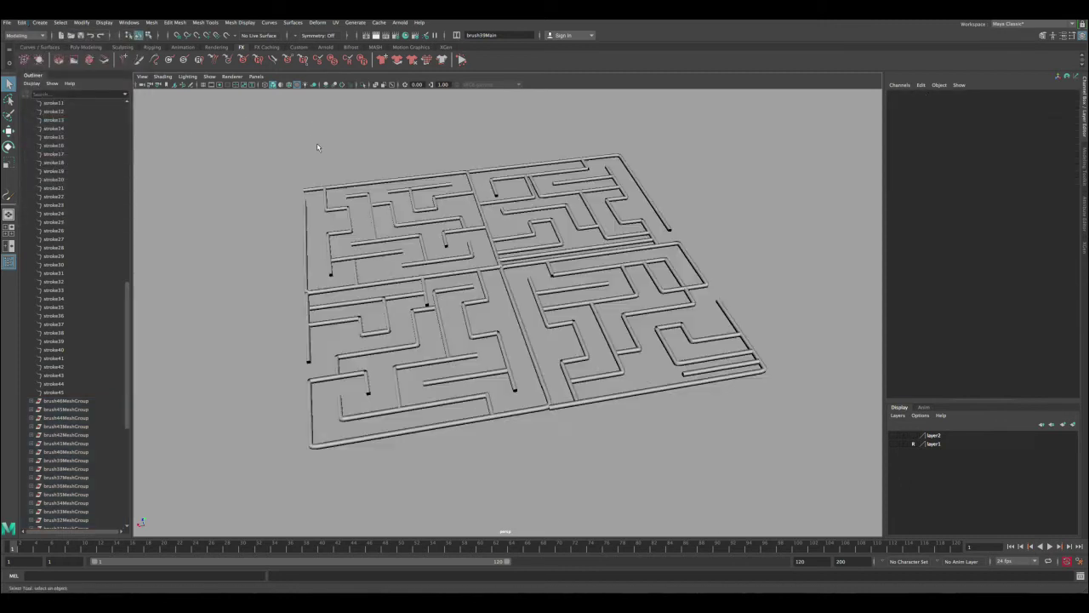
# - Select strokes stroke45 to stroke1 and try to change the wall thickness by setting their brush Global Scale to 75
pyautogui.click(308, 217)
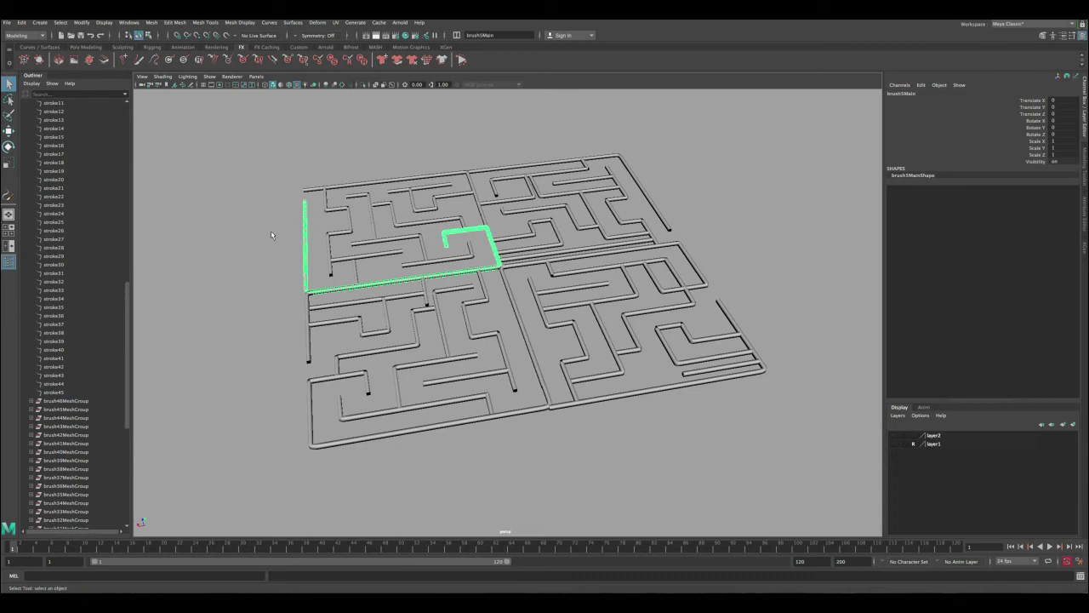
pyautogui.click(64, 392)
pyautogui.scroll(5, 72, 336)
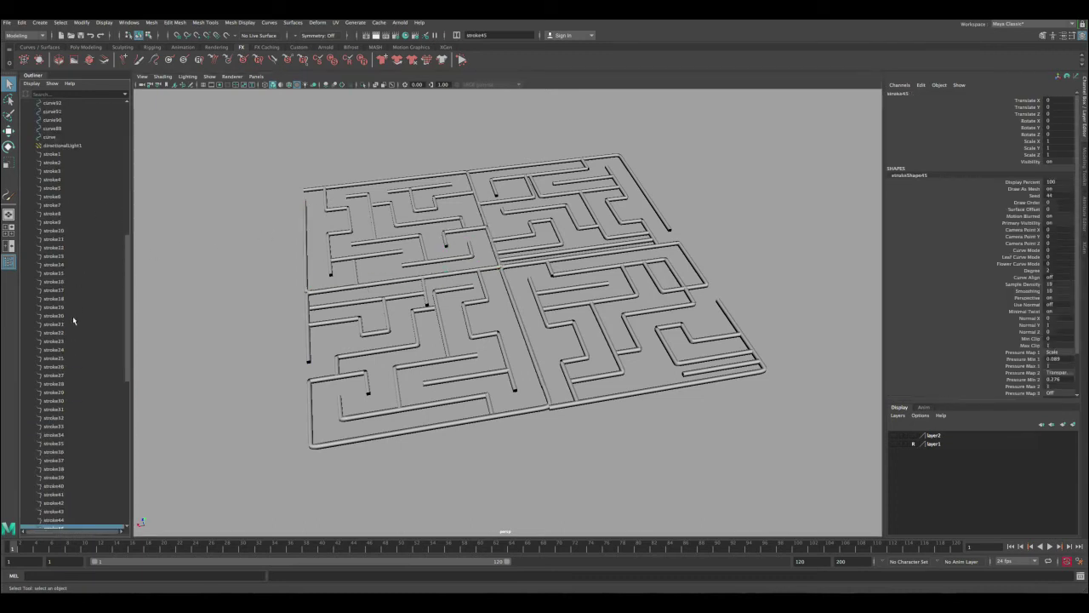
pyautogui.keyDown('shift'); pyautogui.click(53, 154); pyautogui.keyUp('shift')
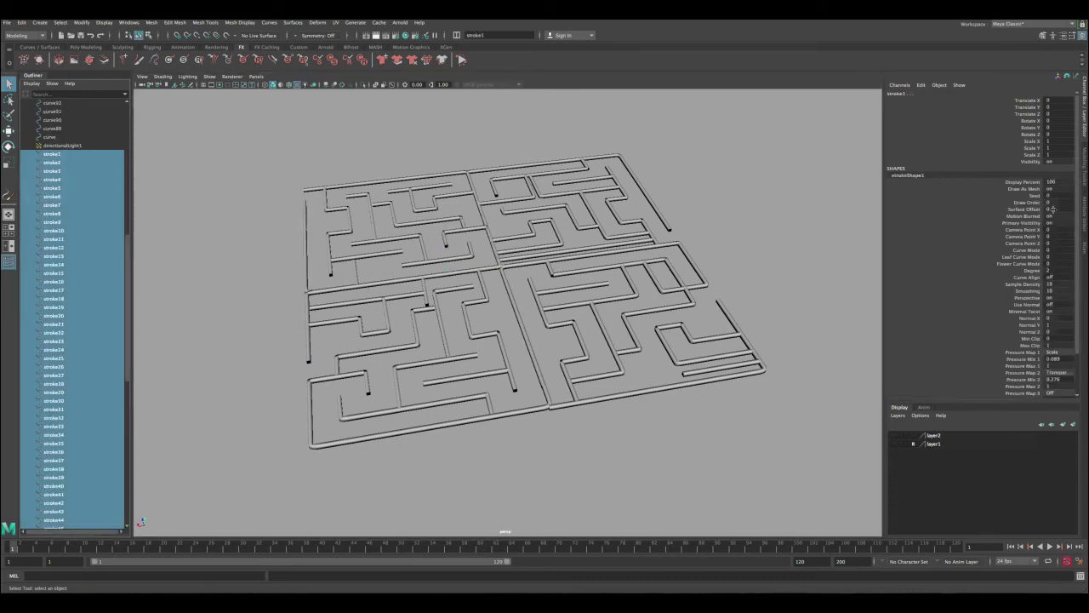
pyautogui.scroll(-2, 1036, 257)
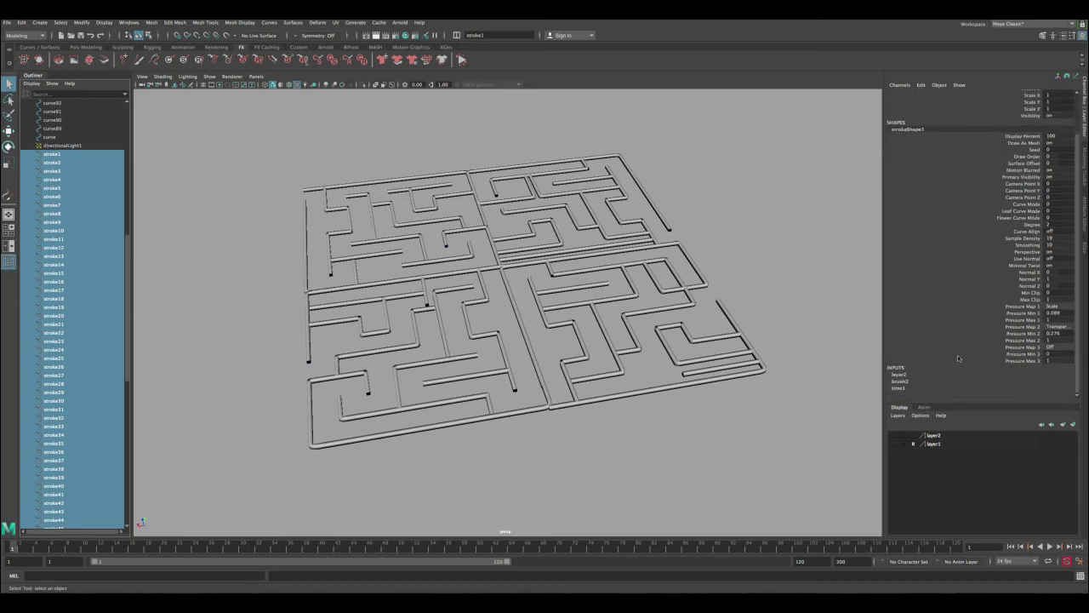
pyautogui.click(900, 382)
pyautogui.click(1026, 394)
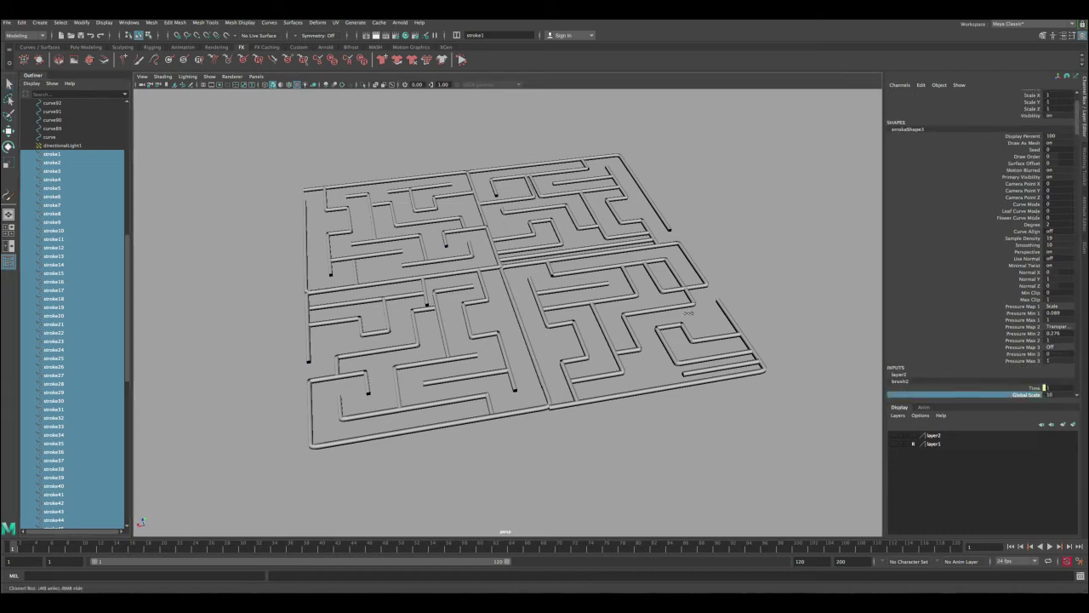
pyautogui.moveTo(359, 290); pyautogui.dragTo(723, 286, button='middle')
pyautogui.doubleClick(1061, 394)
pyautogui.write('75')
pyautogui.press('Return')
# - Check a wall mesh near the front edge for remaining inputs, and look over the maze and its listed mesh groups
pyautogui.keyDown('alt'); pyautogui.moveTo(585, 227); pyautogui.dragTo(438, 339); pyautogui.keyUp('alt')
pyautogui.click(438, 339)
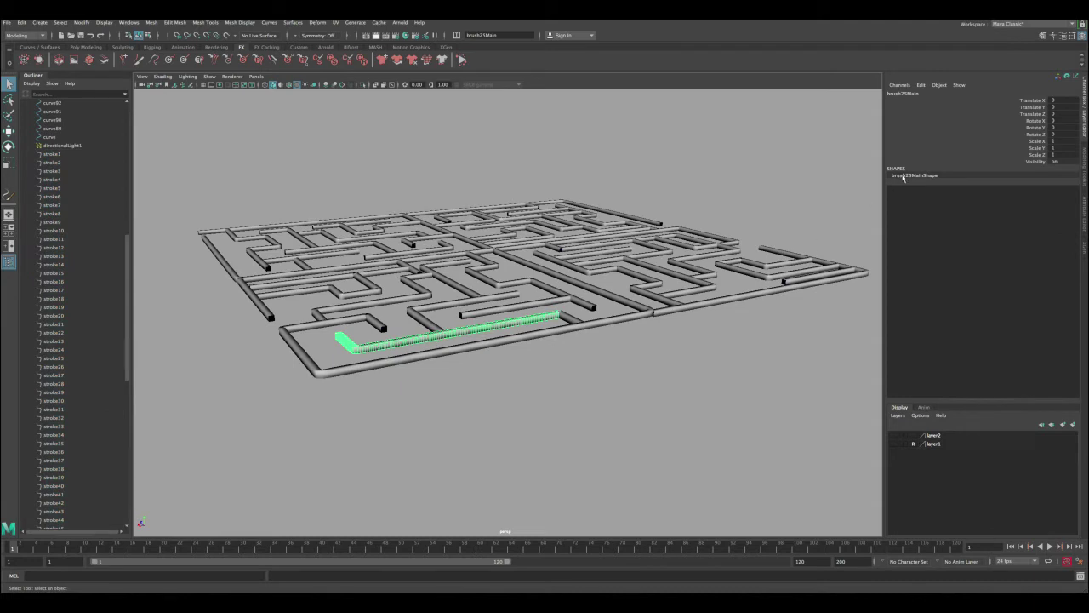
pyautogui.keyDown('alt'); pyautogui.moveTo(859, 207); pyautogui.dragTo(723, 233); pyautogui.keyUp('alt')
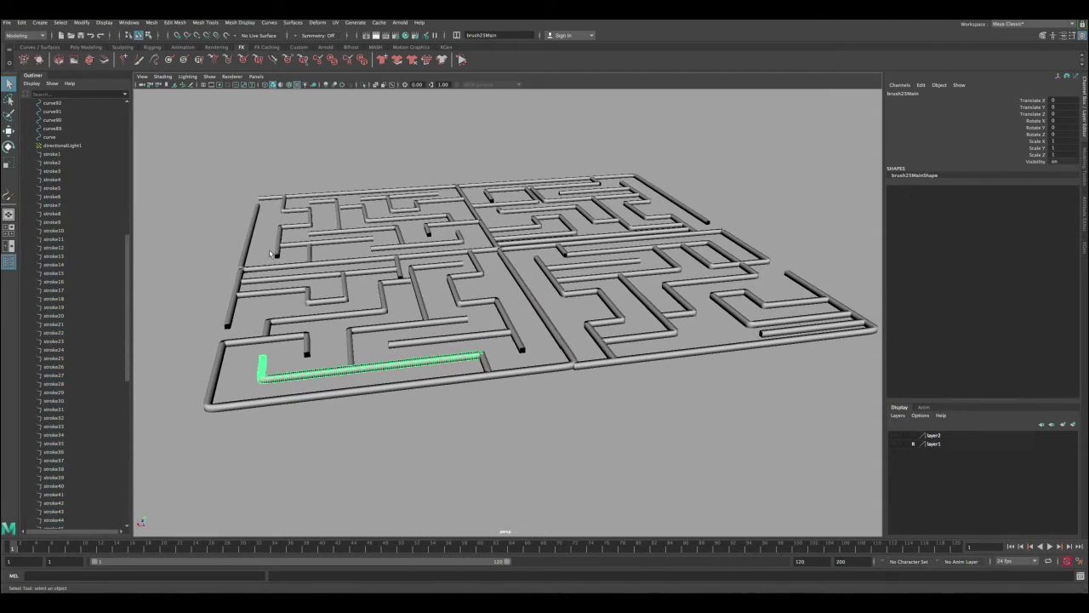
pyautogui.click(335, 141)
pyautogui.moveTo(335, 142)
pyautogui.keyDown('alt'); pyautogui.mouseDown()
pyautogui.moveTo(360, 260)
pyautogui.moveTo(414, 255)
pyautogui.moveTo(428, 311)
pyautogui.moveTo(356, 279)
pyautogui.moveTo(375, 250)
pyautogui.mouseUp(); pyautogui.keyUp('alt')
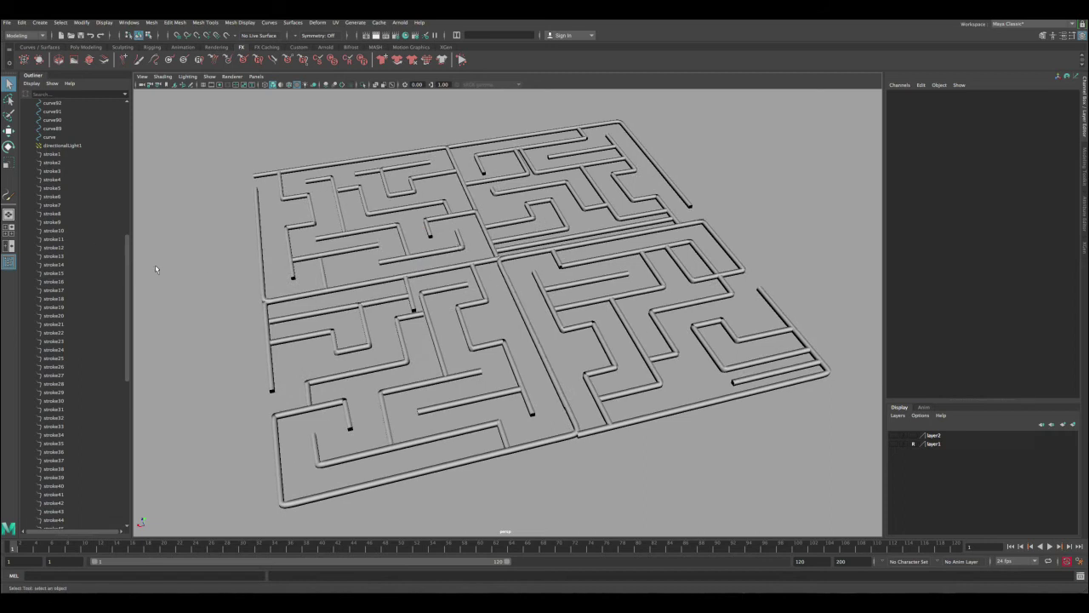
pyautogui.scroll(-10, 121, 360)
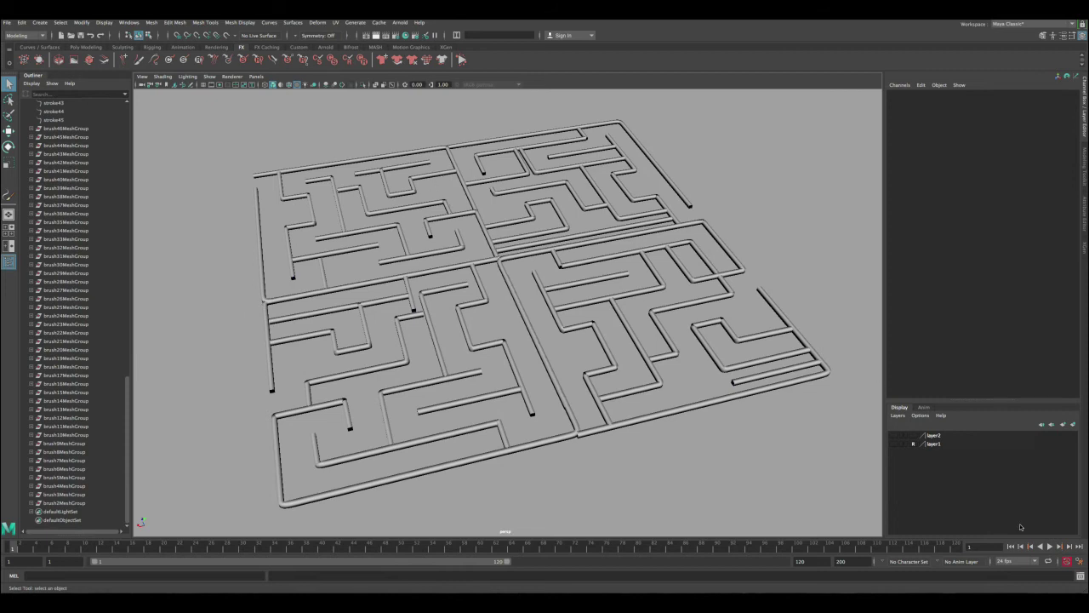
pyautogui.scroll(-2, 349, 272)
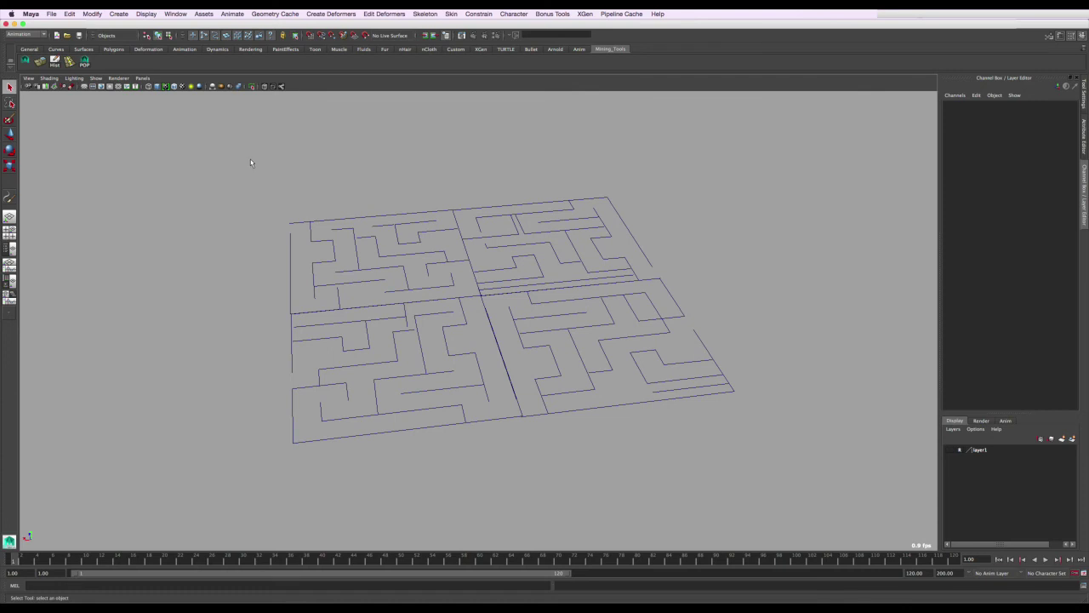
# - In the older Maya version's scene, select all maze curves, use the Rendering menu set and attach the current brush to the curves
pyautogui.moveTo(226, 145); pyautogui.dragTo(821, 502)
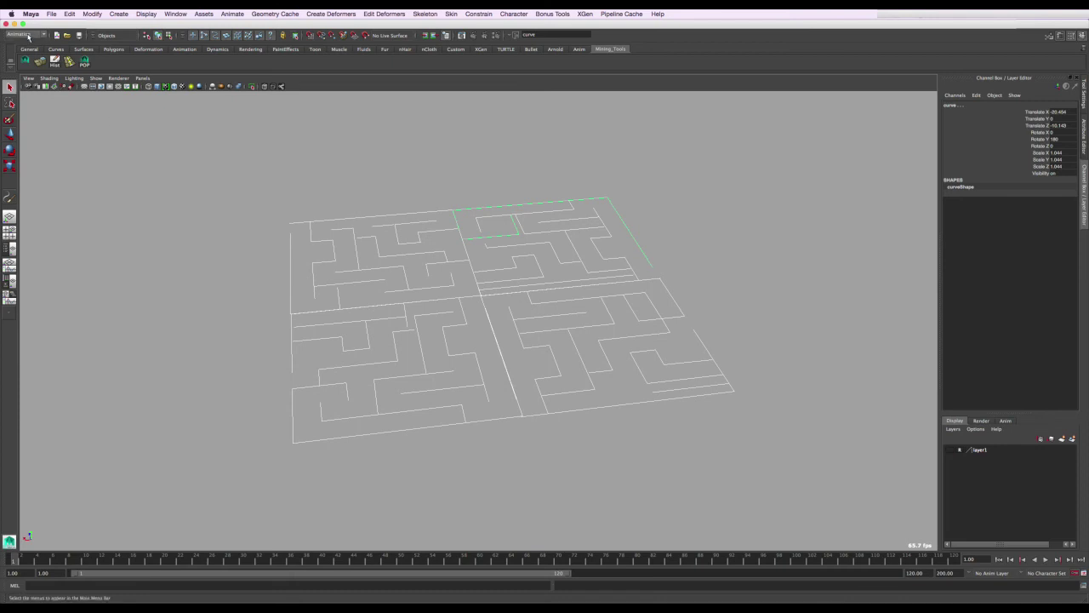
pyautogui.click(26, 34)
pyautogui.click(22, 63)
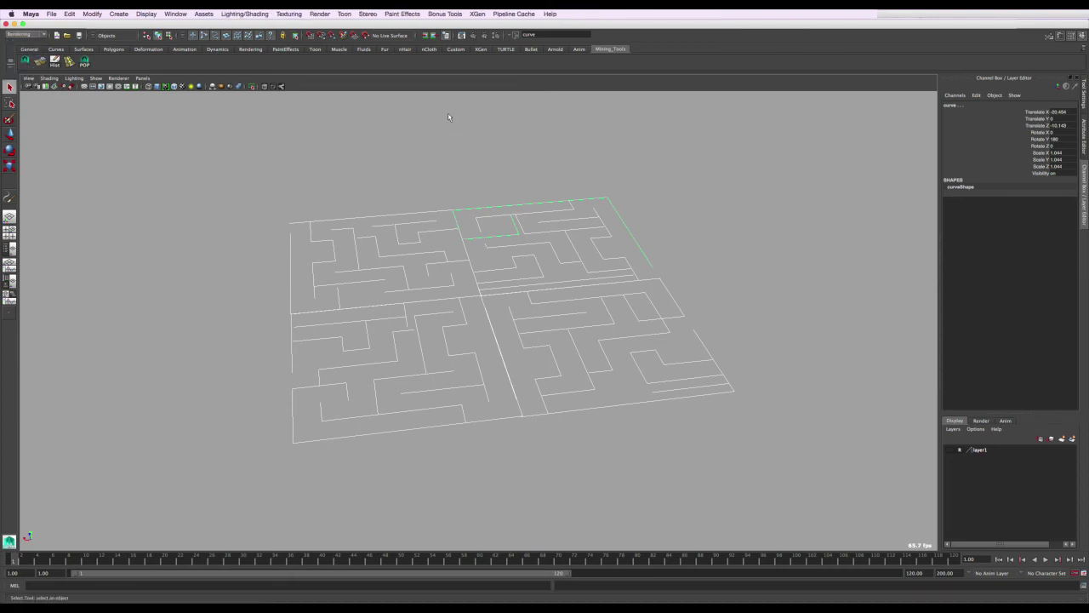
pyautogui.click(402, 14)
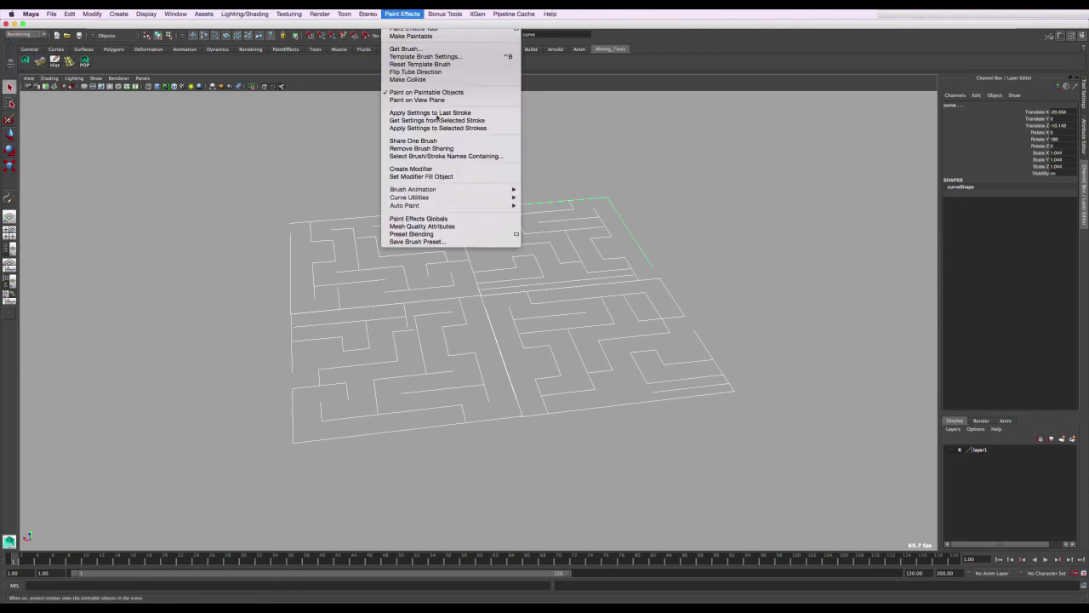
pyautogui.moveTo(437, 200)
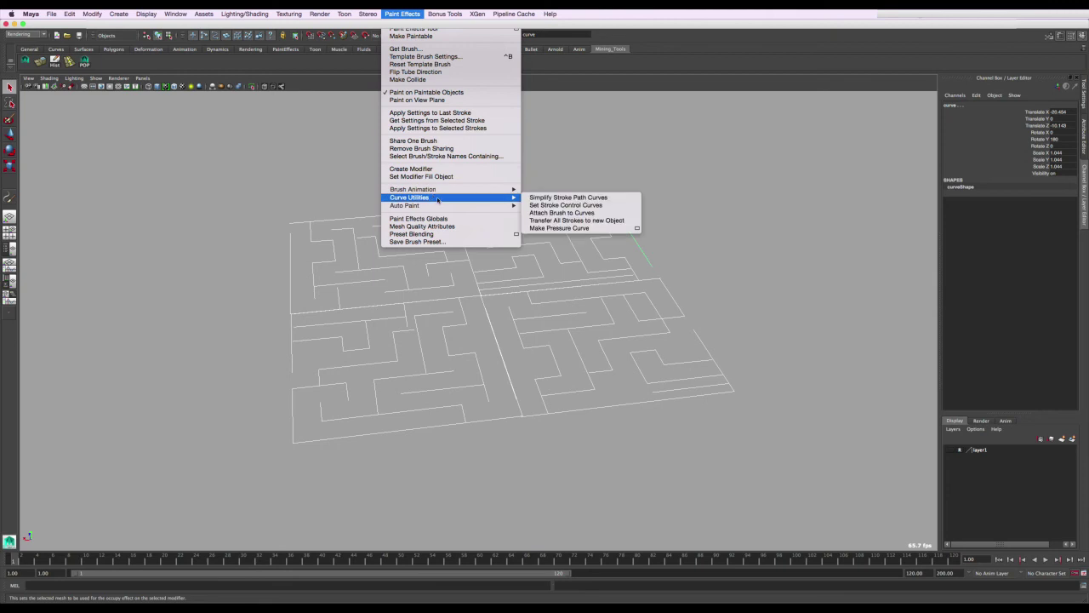
pyautogui.click(560, 213)
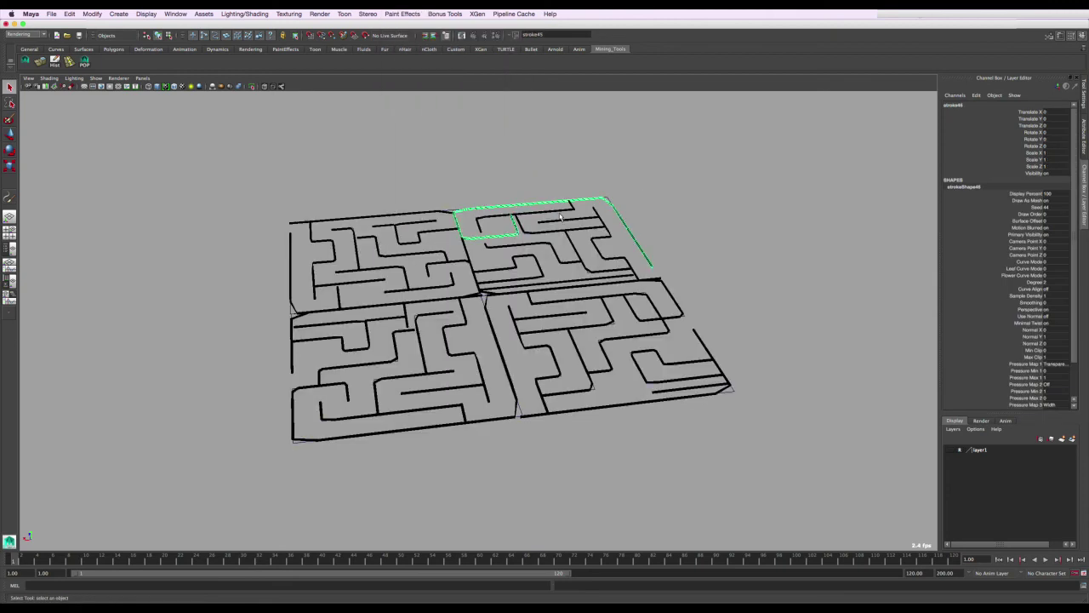
# - Expand the brush46 input of the selected stroke, examine the strokes along the maze curves and clear the selection
pyautogui.keyDown('alt'); pyautogui.moveTo(350, 274); pyautogui.dragTo(439, 365, button='right'); pyautogui.keyUp('alt')
pyautogui.keyDown('alt'); pyautogui.moveTo(489, 196); pyautogui.dragTo(532, 241); pyautogui.keyUp('alt')
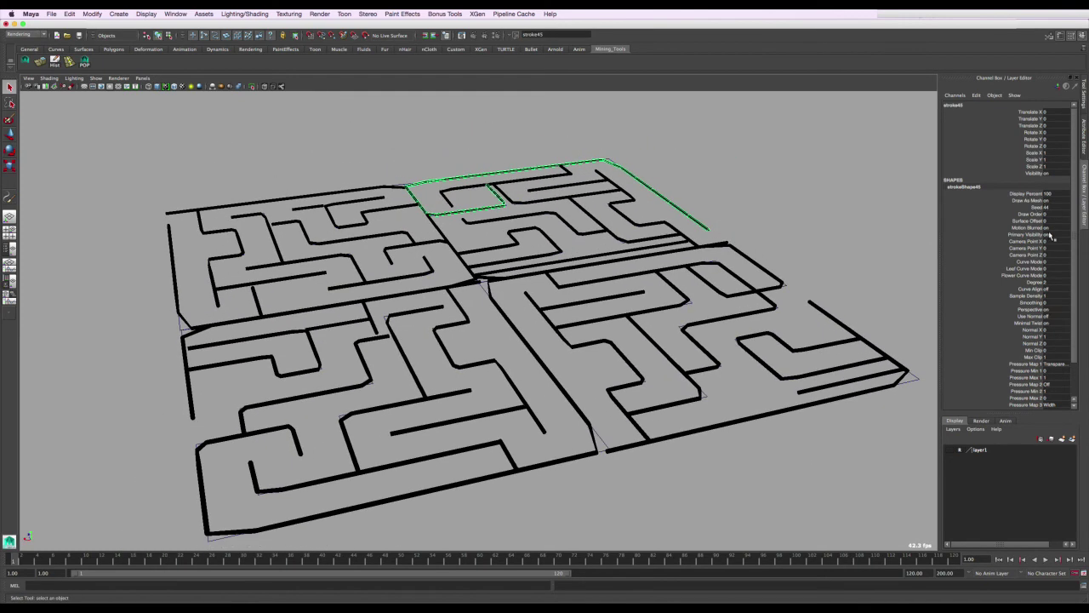
pyautogui.moveTo(1074, 212); pyautogui.dragTo(1078, 266)
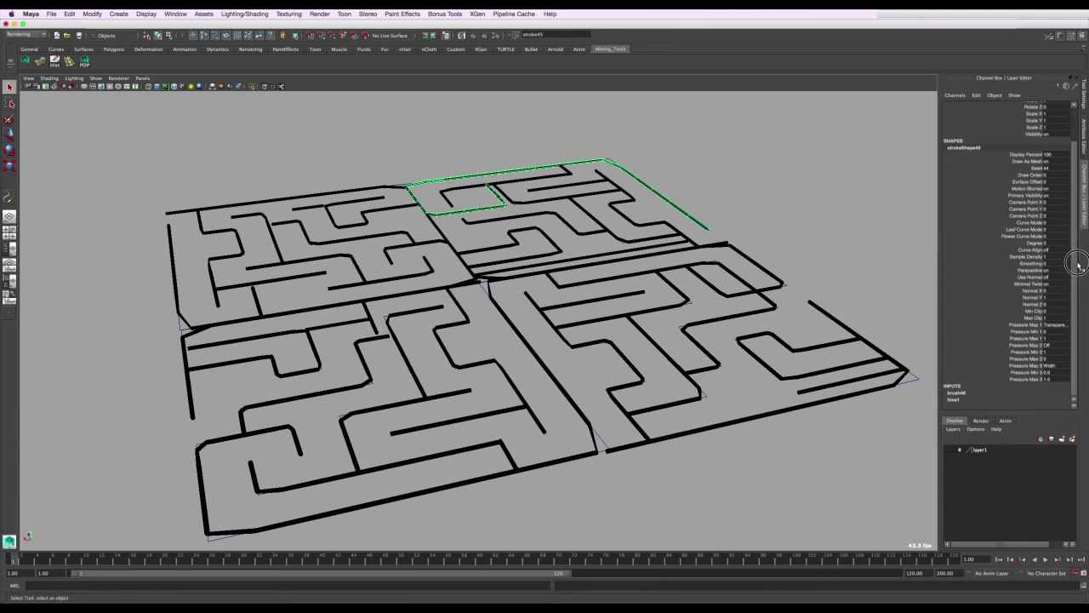
pyautogui.click(966, 392)
pyautogui.scroll(-3, 1019, 332)
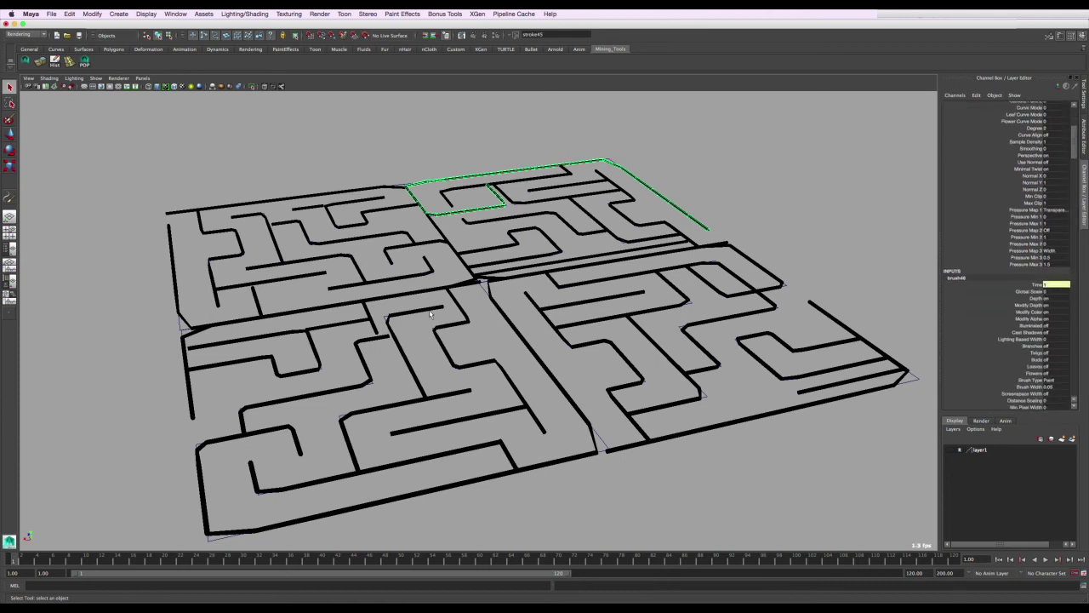
pyautogui.keyDown('alt'); pyautogui.moveTo(437, 307); pyautogui.dragTo(432, 310); pyautogui.keyUp('alt')
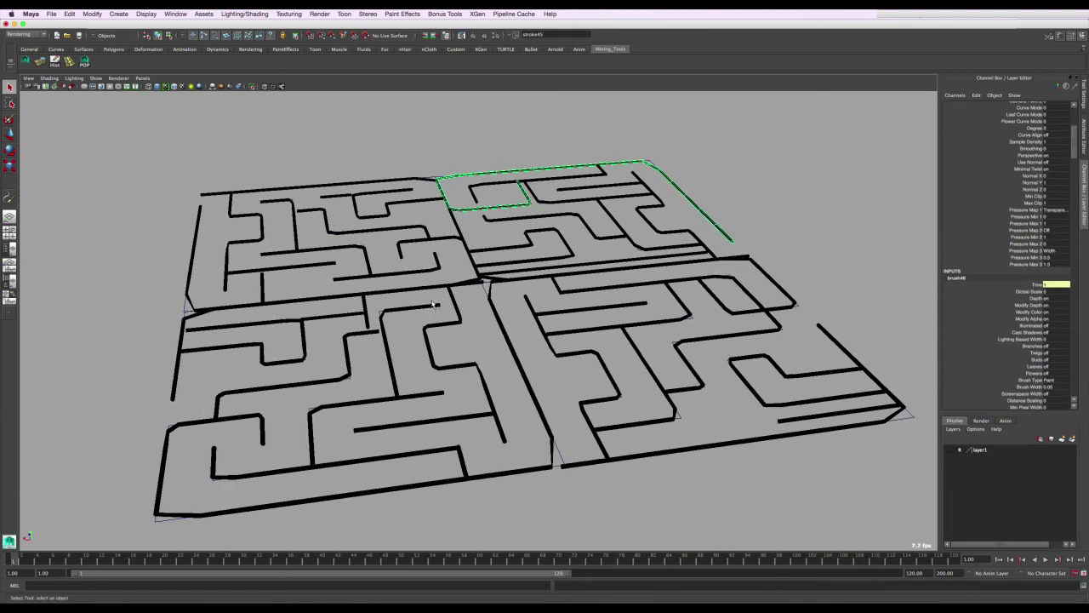
pyautogui.click(424, 152)
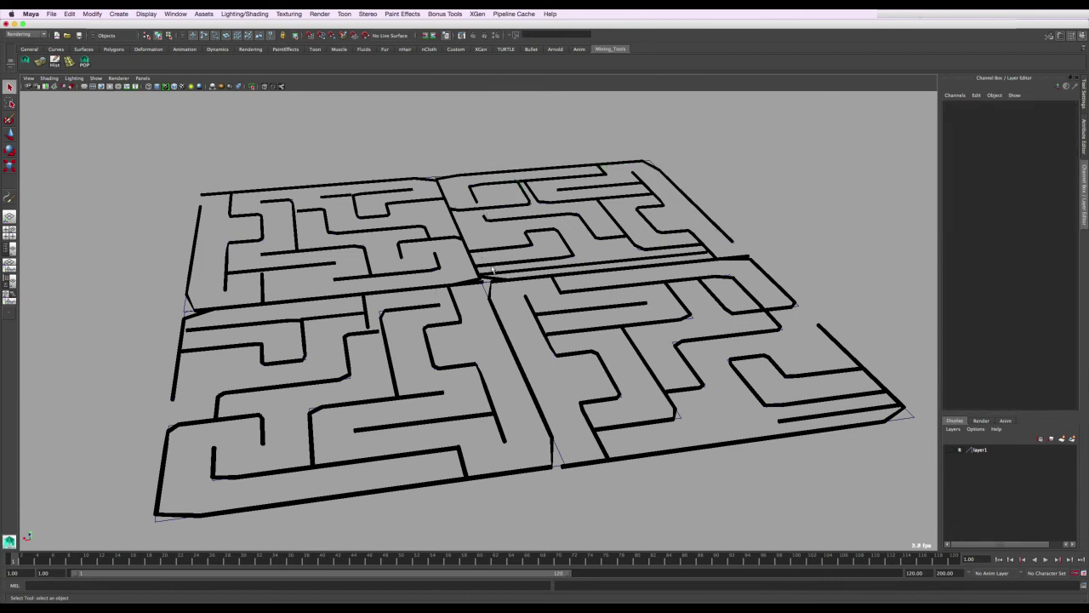